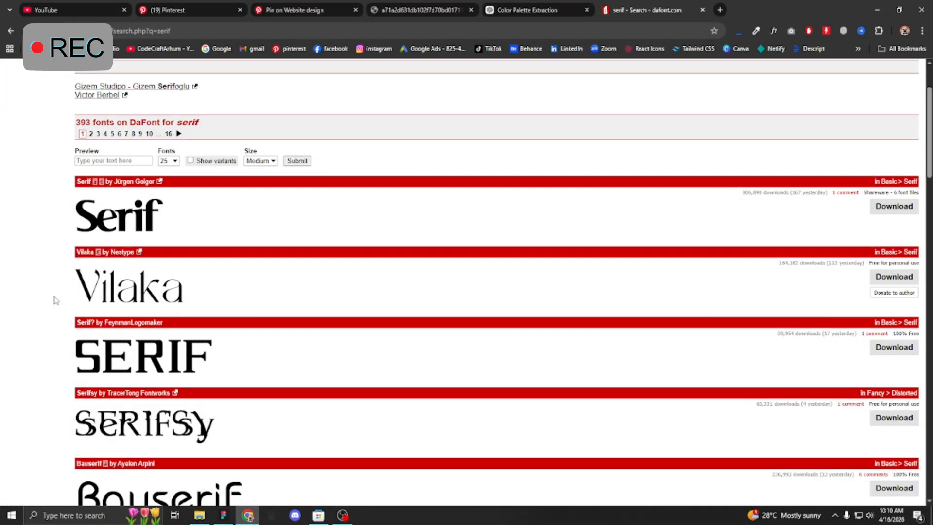
# Look through the serif font search results on DaFont.
pyautogui.scroll(-7, 55, 300)
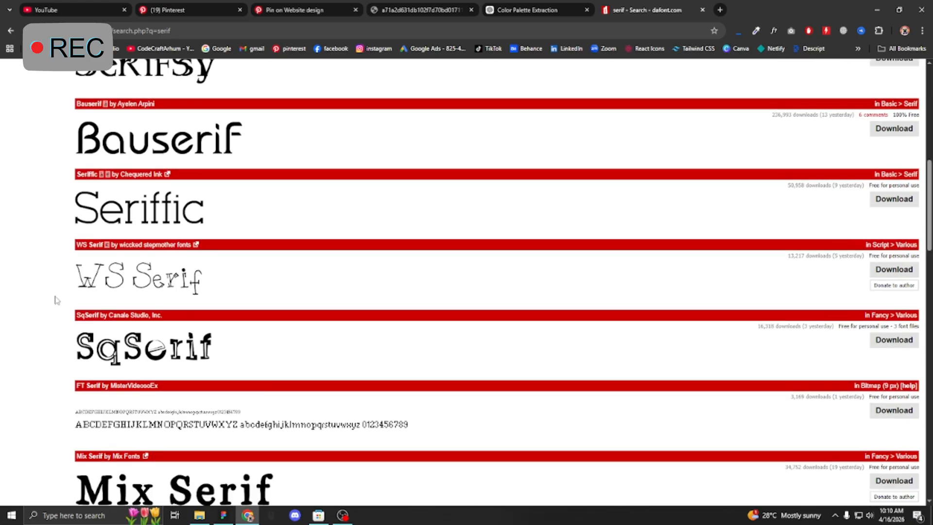
pyautogui.scroll(-3, 55, 300)
pyautogui.click(225, 514)
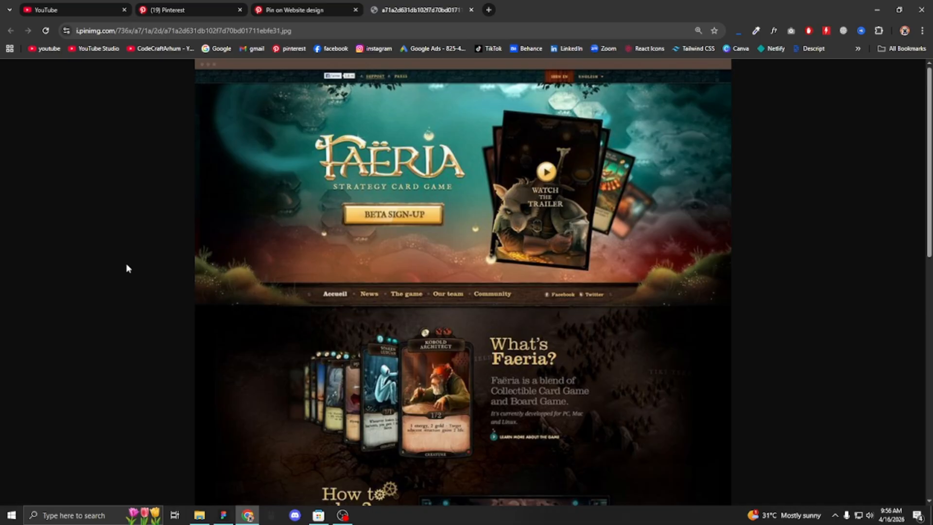
# Examine the full Faeria reference design, from the hero header through the content sections to the beta sign-up and footer.
pyautogui.middleClick(222, 262)
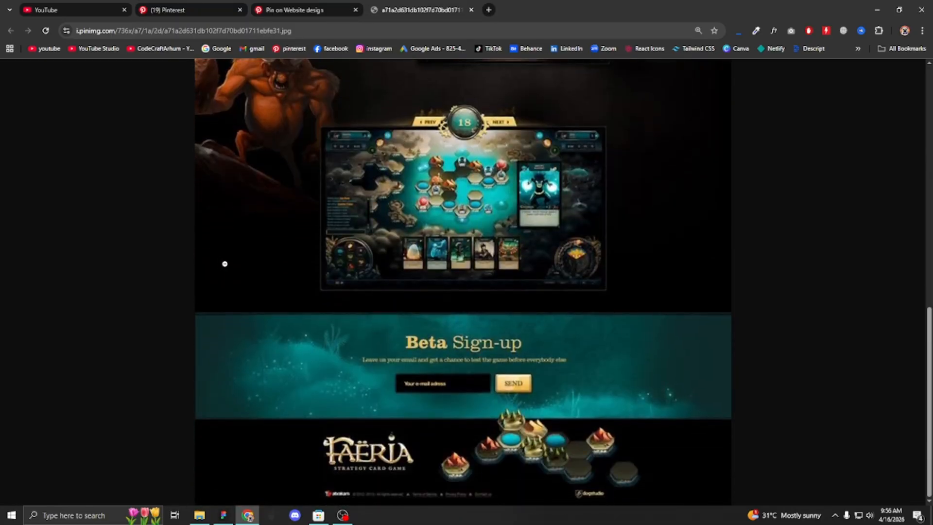
pyautogui.scroll(4, 224, 262)
pyautogui.scroll(3, 225, 263)
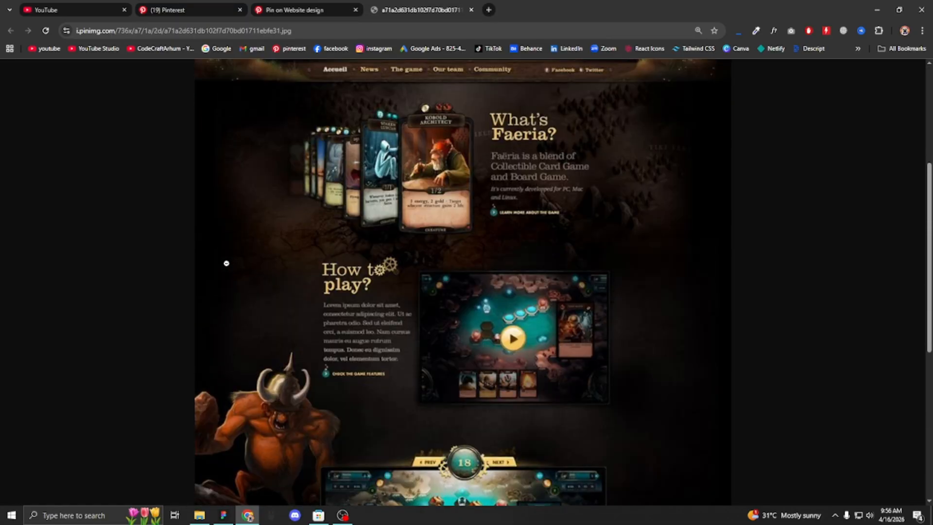
pyautogui.scroll(5, 226, 263)
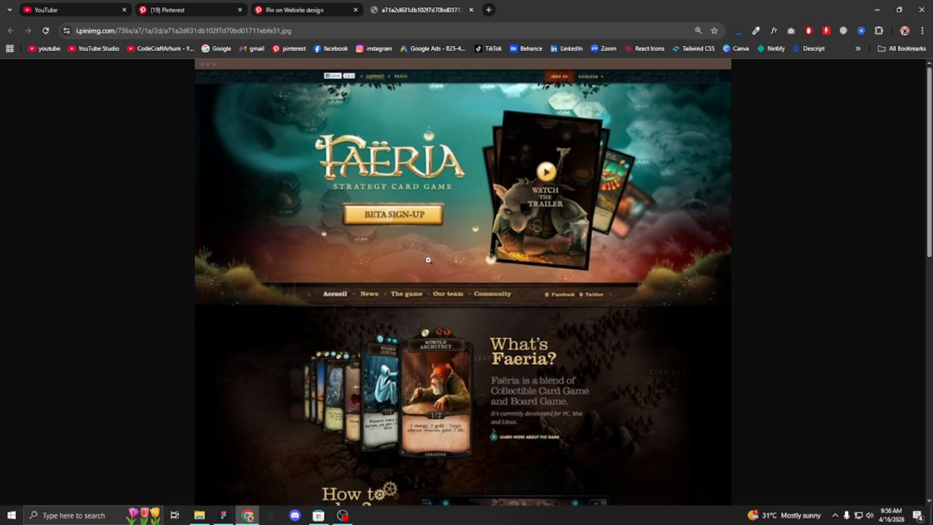
pyautogui.scroll(-2, 414, 271)
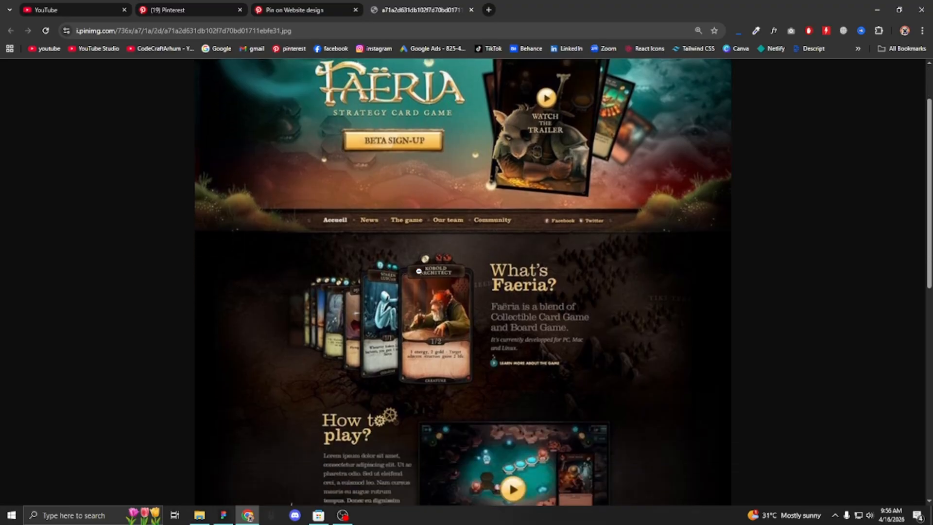
pyautogui.scroll(-5, 415, 271)
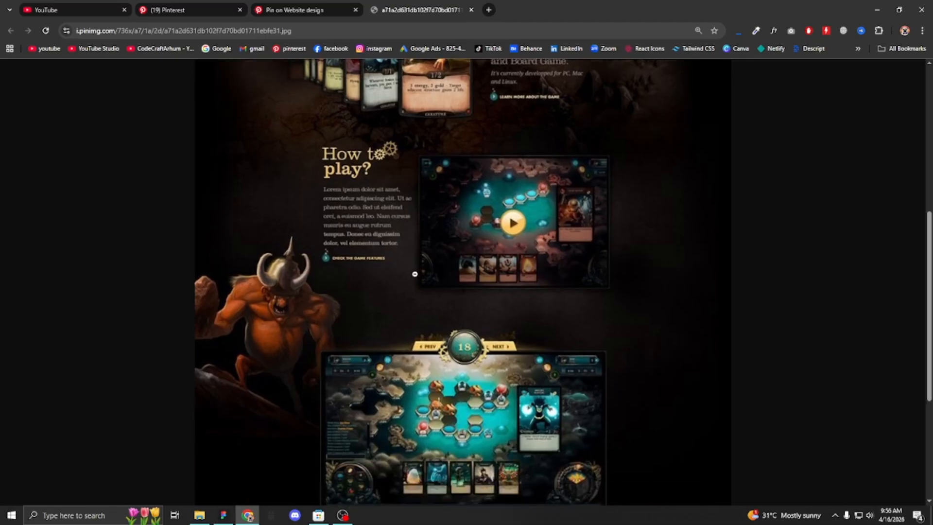
pyautogui.scroll(5, 414, 273)
pyautogui.scroll(2, 414, 274)
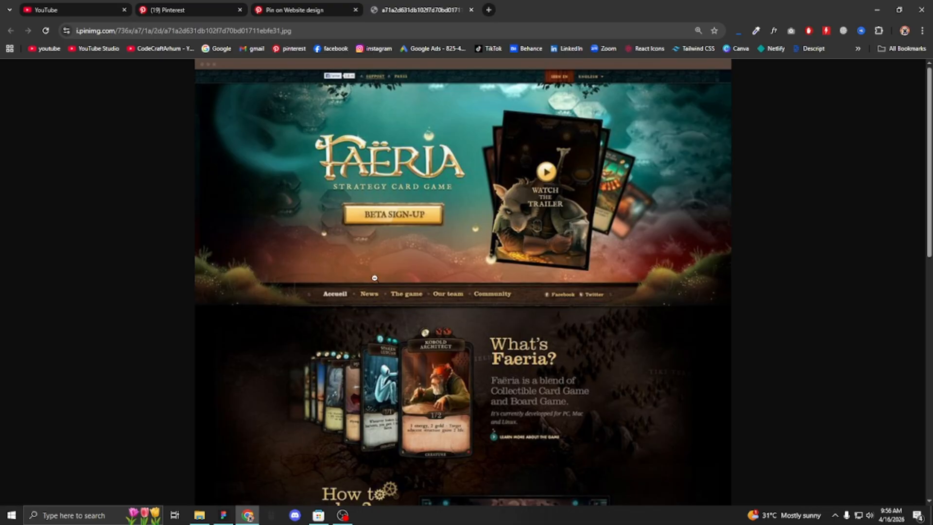
pyautogui.scroll(-7, 379, 278)
pyautogui.scroll(-5, 401, 274)
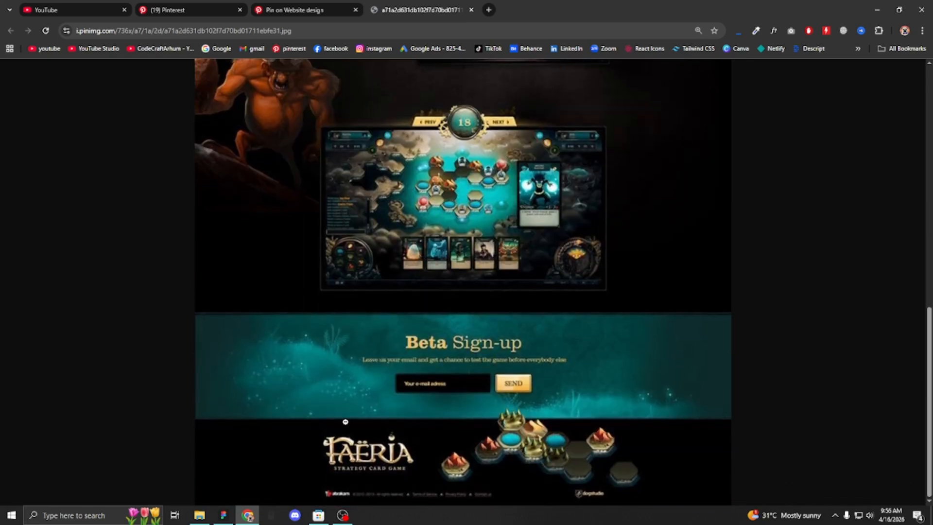
# Check the Pinterest pin of the Faeria design and its related website designs, and return to the full-size image.
pyautogui.click(265, 8)
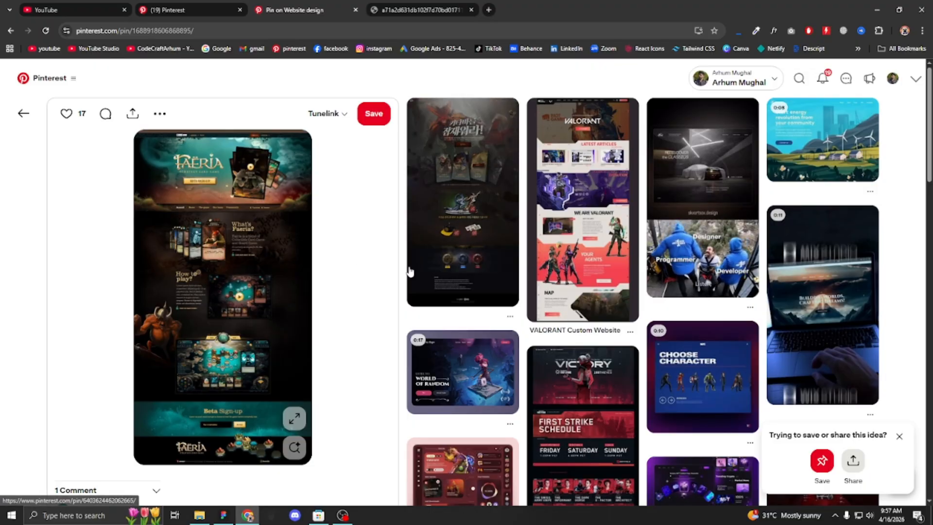
pyautogui.scroll(-3, 403, 273)
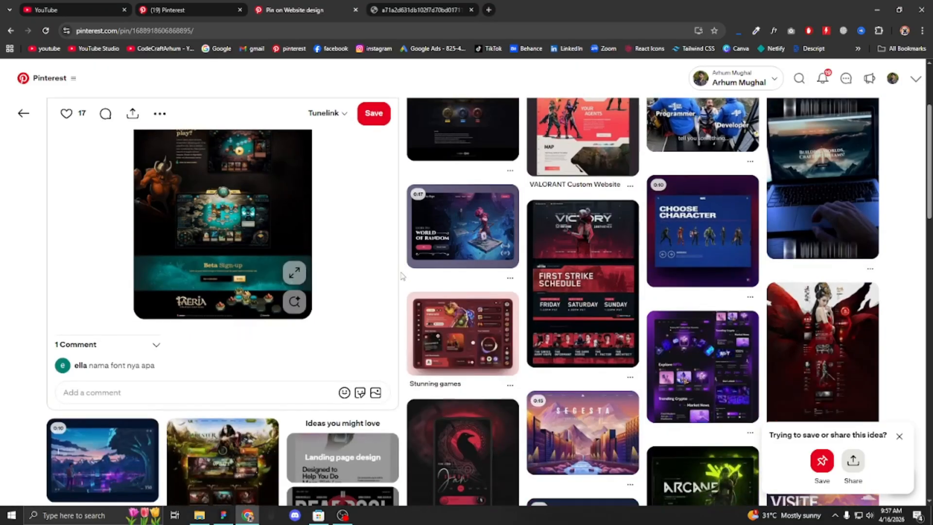
pyautogui.scroll(3, 398, 272)
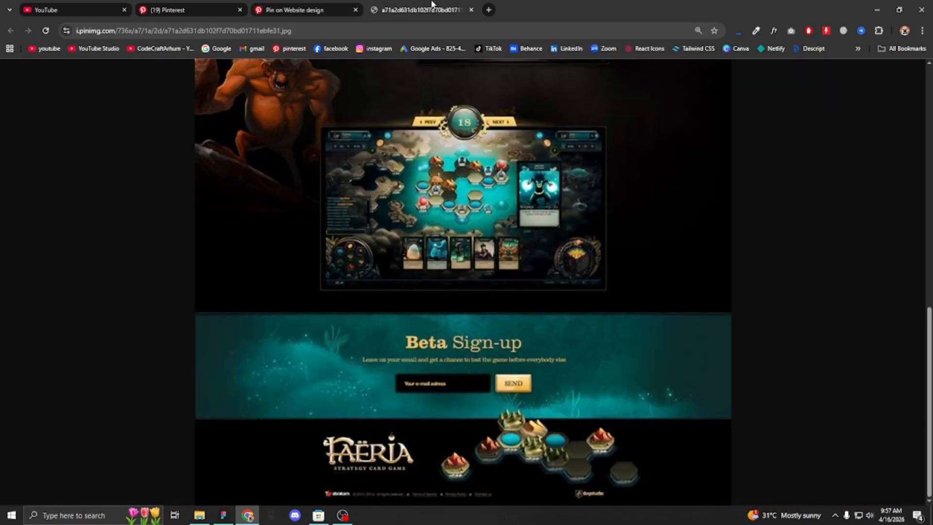
pyautogui.hotkey('ctrl', 'Tab')
pyautogui.scroll(10, 347, 244)
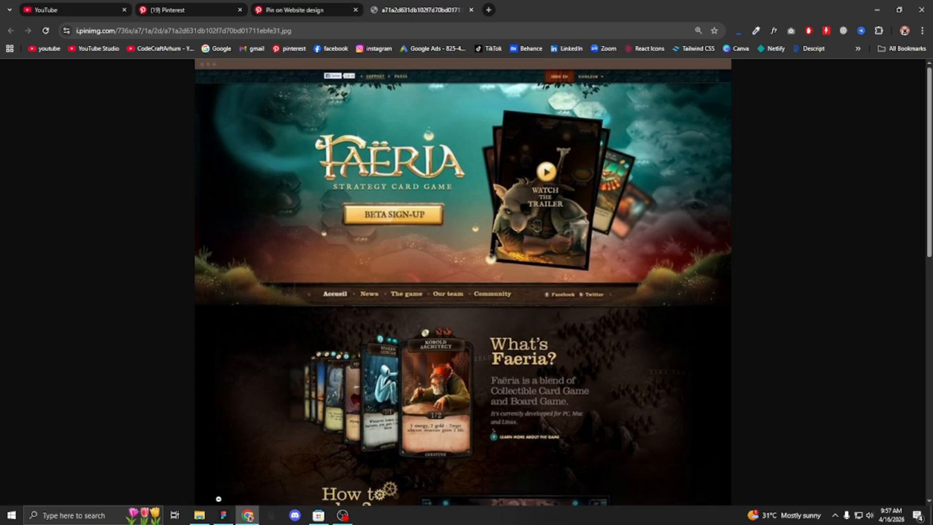
# Switch to Figma, create a new design file and set its page background to dark grey 252525.
pyautogui.click(220, 516)
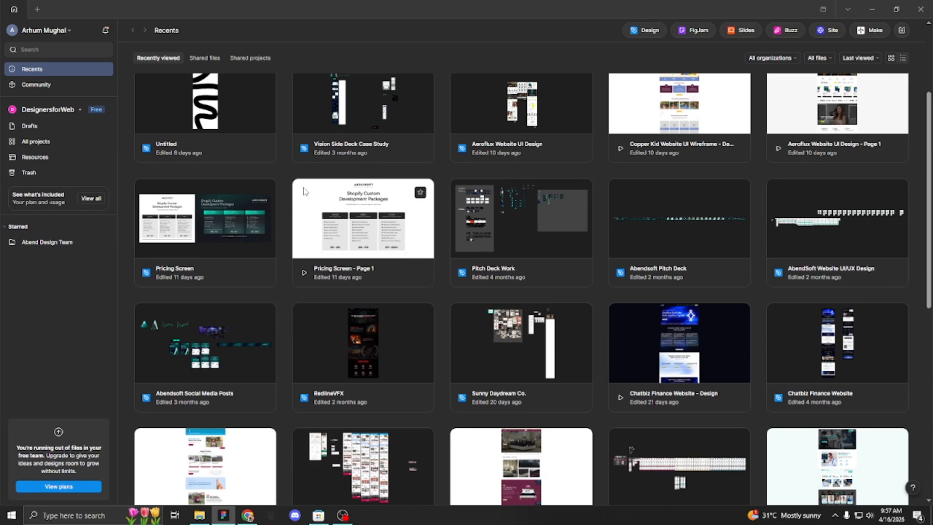
pyautogui.click(638, 35)
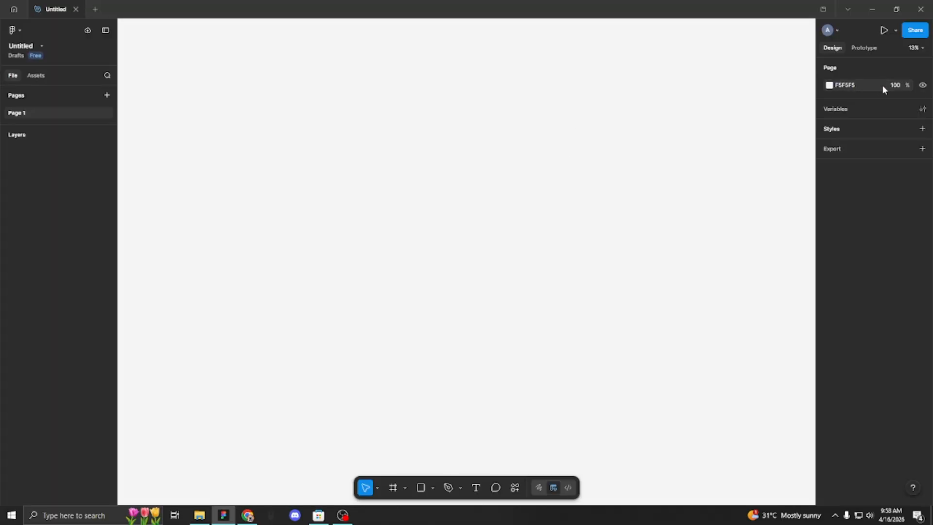
pyautogui.click(830, 86)
pyautogui.moveTo(712, 110); pyautogui.dragTo(701, 192)
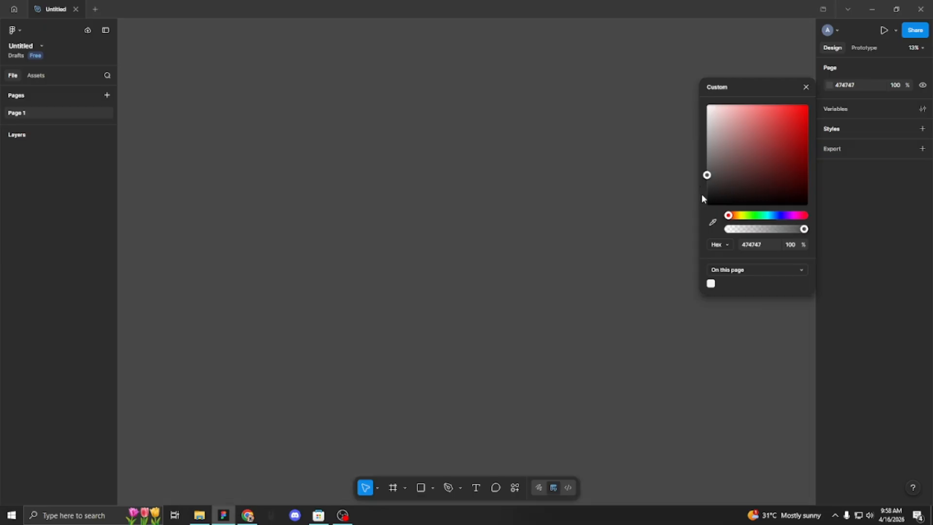
pyautogui.moveTo(709, 182); pyautogui.dragTo(708, 190)
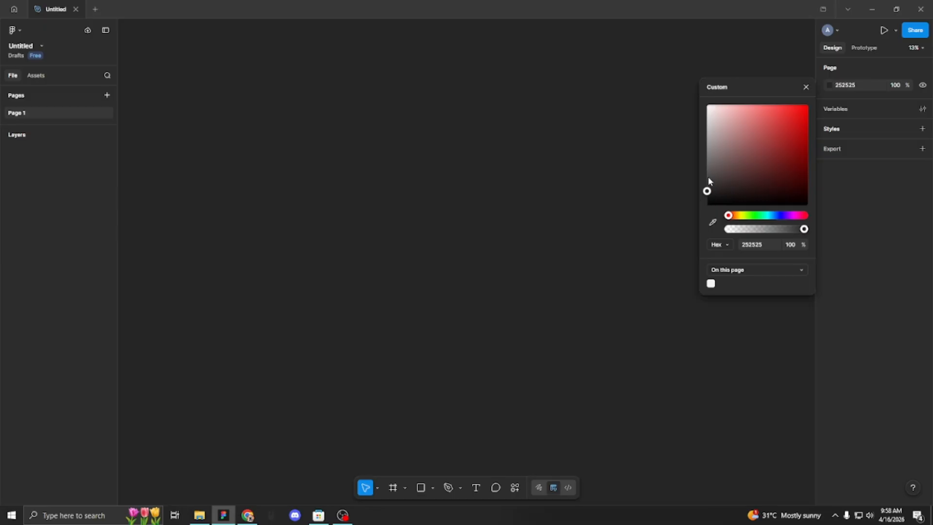
pyautogui.click(593, 177)
pyautogui.scroll(-2, 529, 166)
pyautogui.scroll(-1, 556, 166)
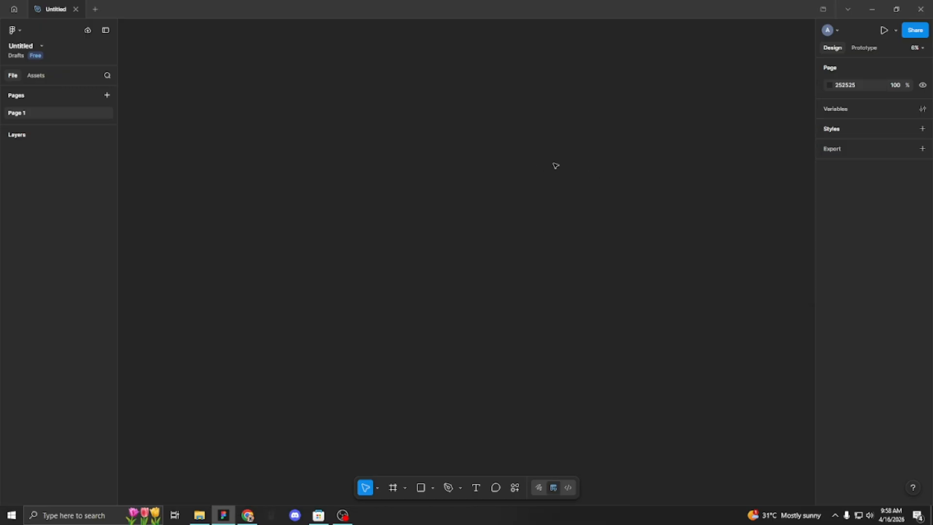
pyautogui.press('f')
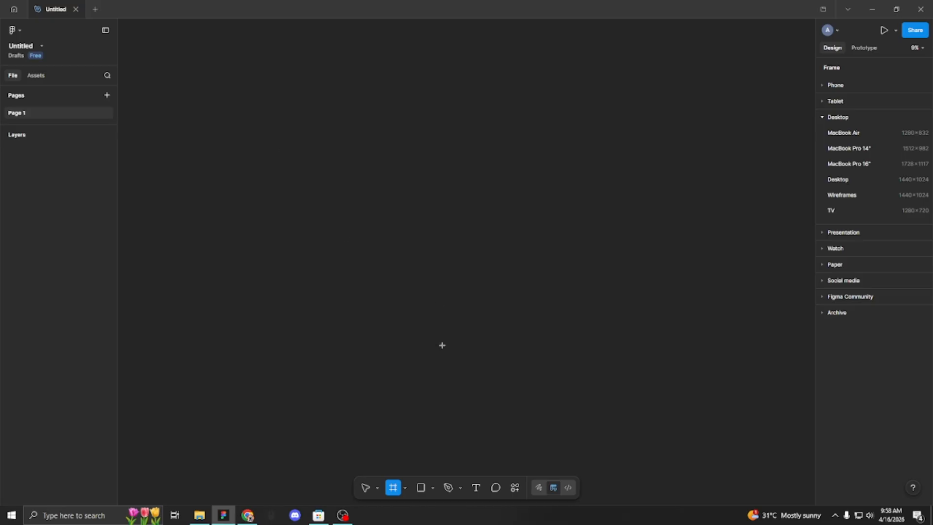
pyautogui.moveTo(277, 126); pyautogui.dragTo(472, 413)
pyautogui.press('Delete')
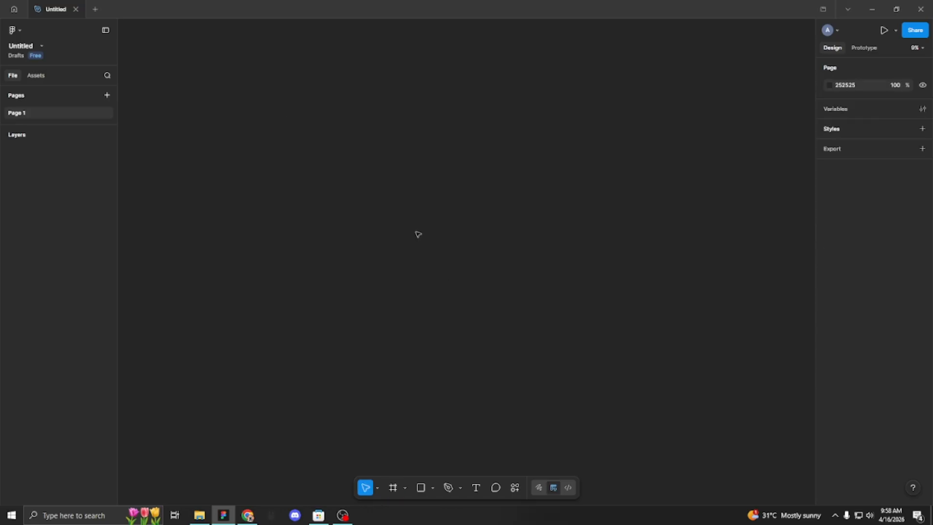
pyautogui.press('f')
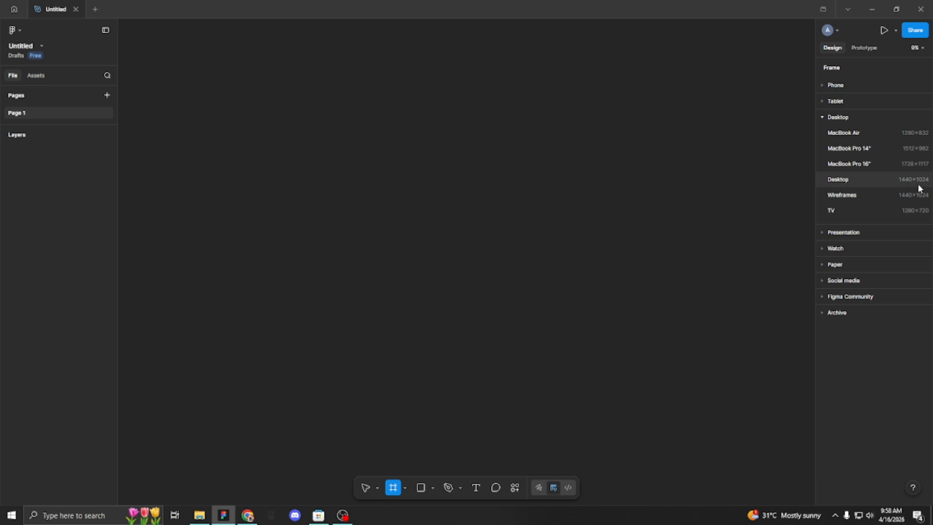
pyautogui.click(863, 183)
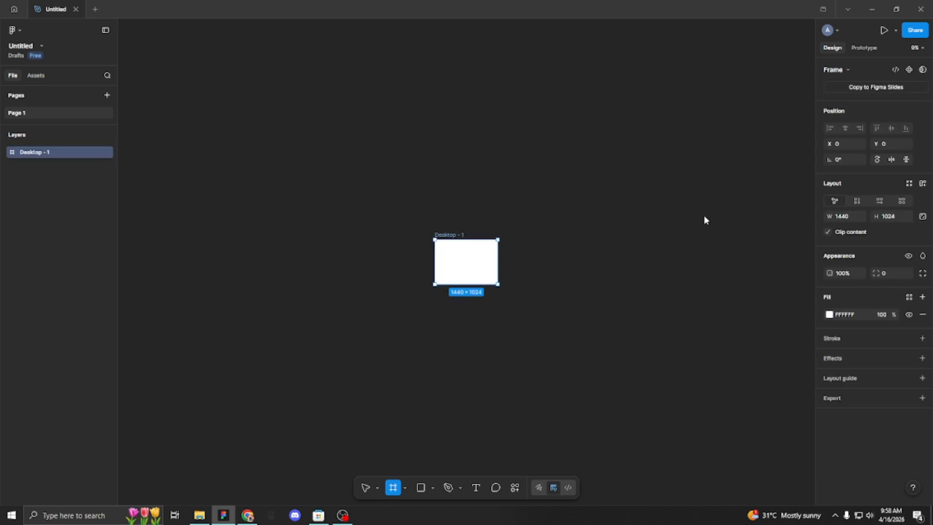
pyautogui.scroll(5, 501, 272)
pyautogui.scroll(-2, 444, 127)
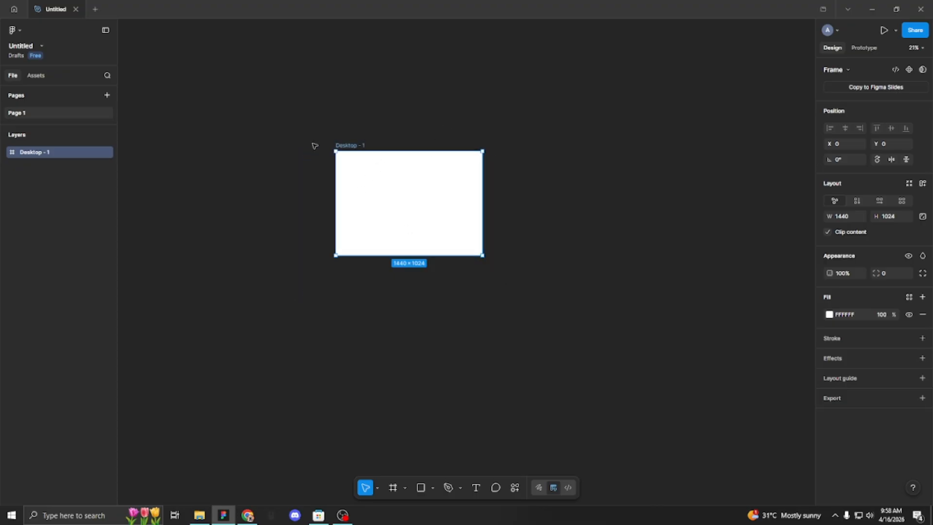
pyautogui.press('Delete')
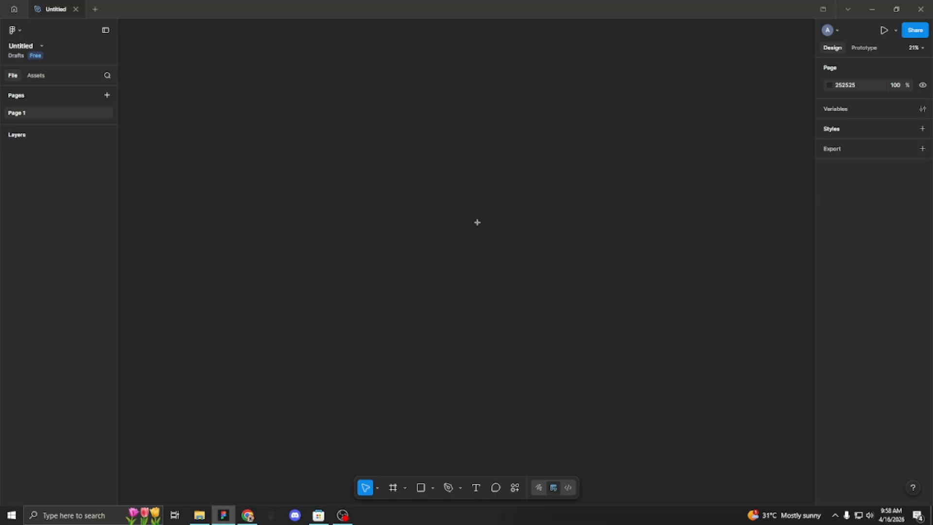
# Browse the frame size presets and add a 1920 × 1080 frame using the Slide 16:9 presentation preset.
pyautogui.press('f')
pyautogui.click(830, 87)
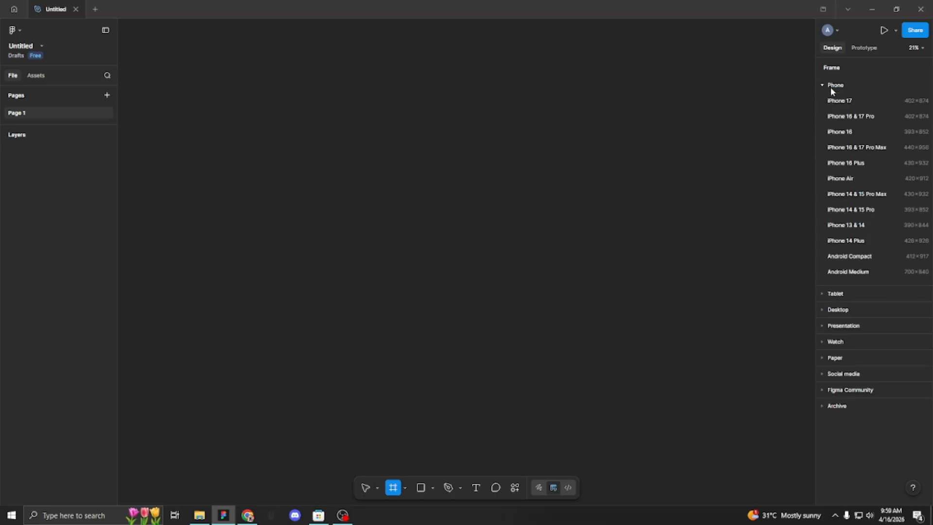
pyautogui.click(830, 86)
pyautogui.click(827, 103)
pyautogui.click(828, 104)
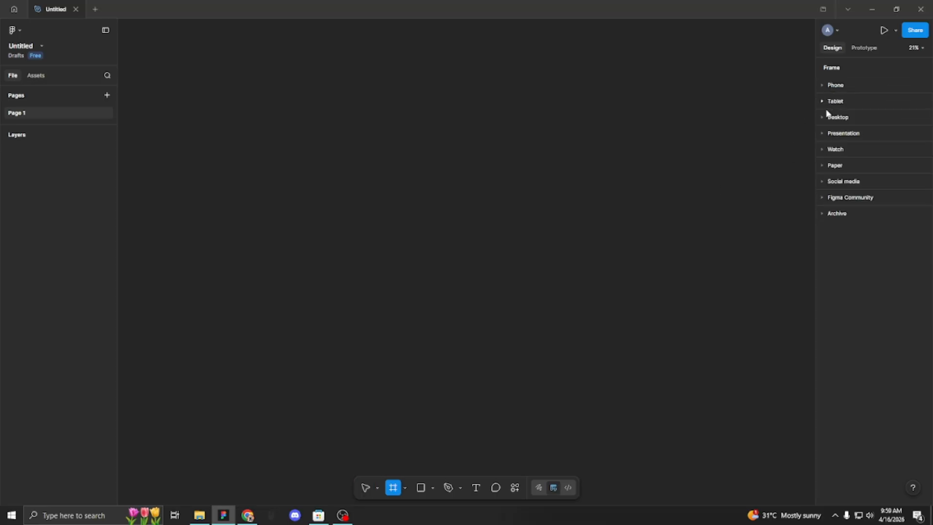
pyautogui.click(824, 132)
pyautogui.click(824, 133)
pyautogui.click(830, 152)
pyautogui.click(831, 150)
pyautogui.click(836, 138)
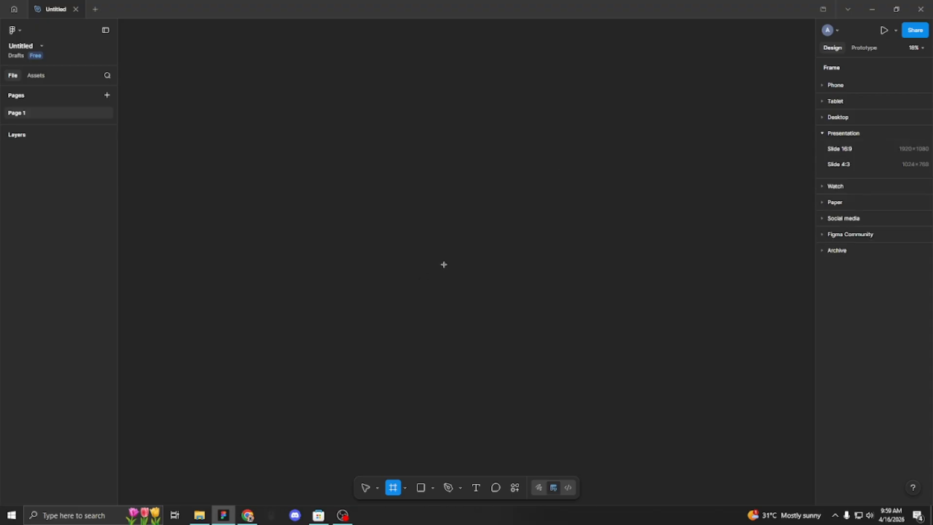
pyautogui.press('-')
pyautogui.click(856, 151)
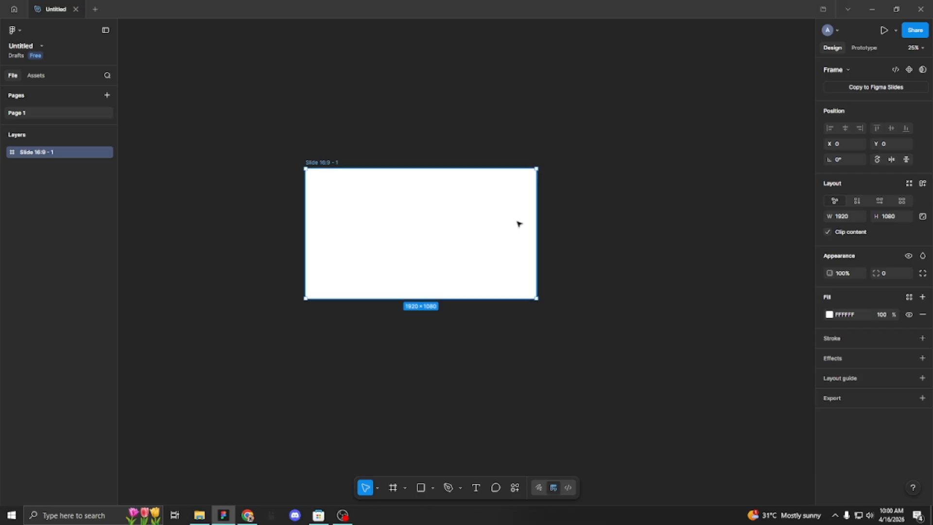
pyautogui.moveTo(537, 227); pyautogui.dragTo(479, 226)
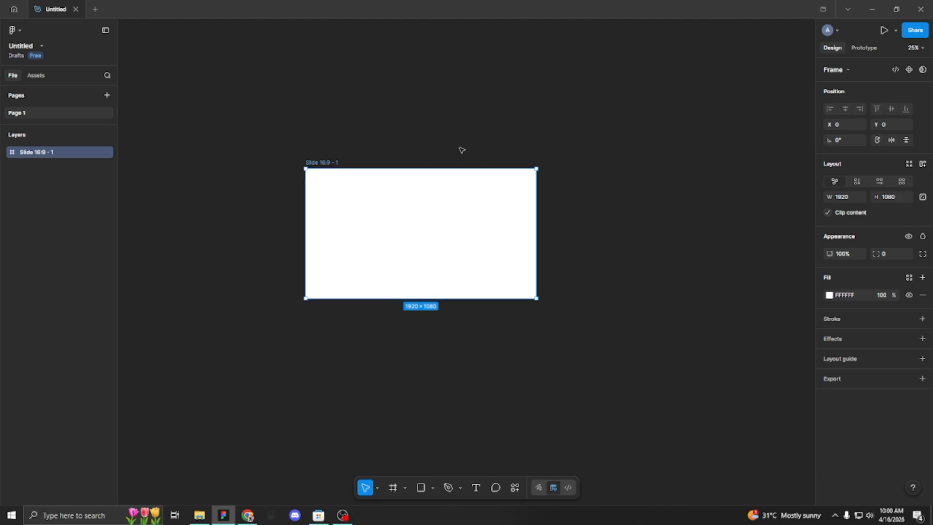
# Rename the 1920 × 1080 frame as Homepage and deselect it.
pyautogui.scroll(3, 372, 265)
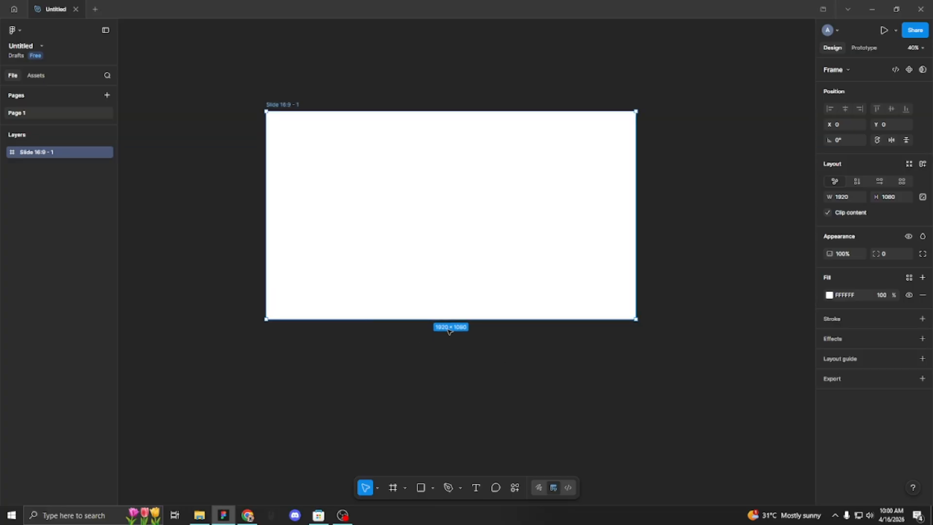
pyautogui.doubleClick(286, 104)
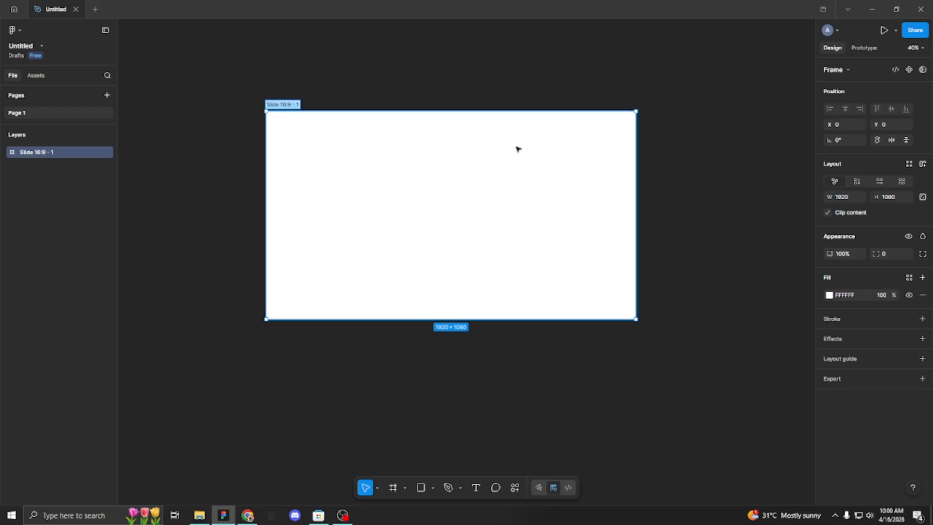
pyautogui.write('Homepage')
pyautogui.press('Return')
pyautogui.press('Escape')
pyautogui.scroll(-3, 436, 163)
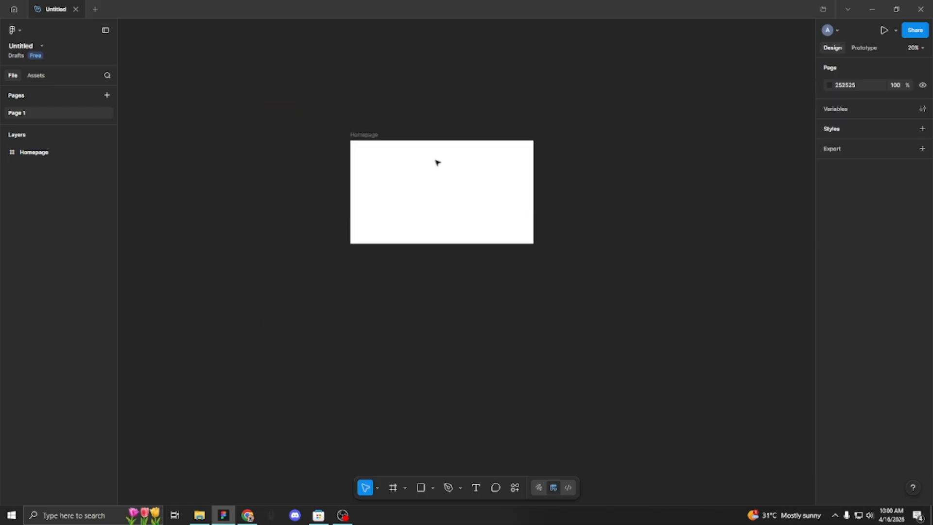
# Switch to Chrome to view the Faeria reference image.
pyautogui.scroll(2, 431, 352)
pyautogui.scroll(3, 436, 351)
pyautogui.scroll(1, 439, 350)
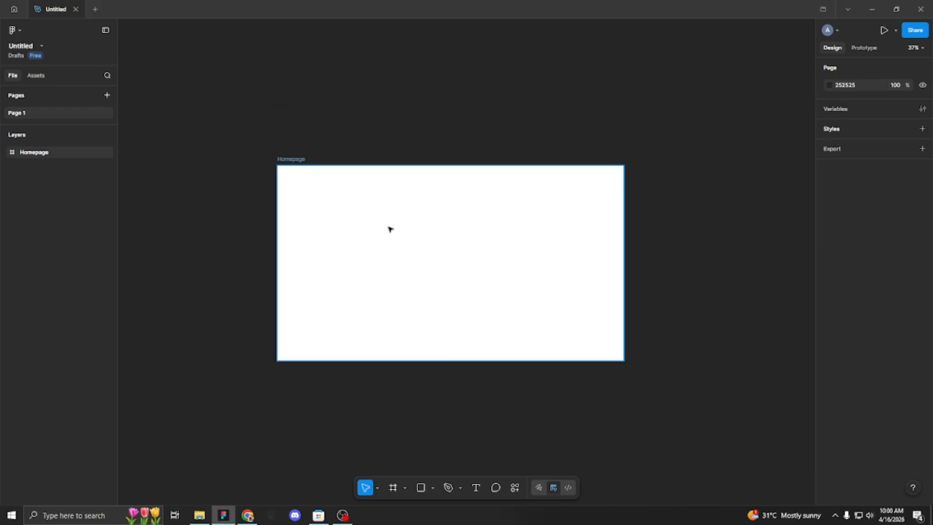
pyautogui.scroll(-3, 393, 227)
pyautogui.scroll(3, 394, 245)
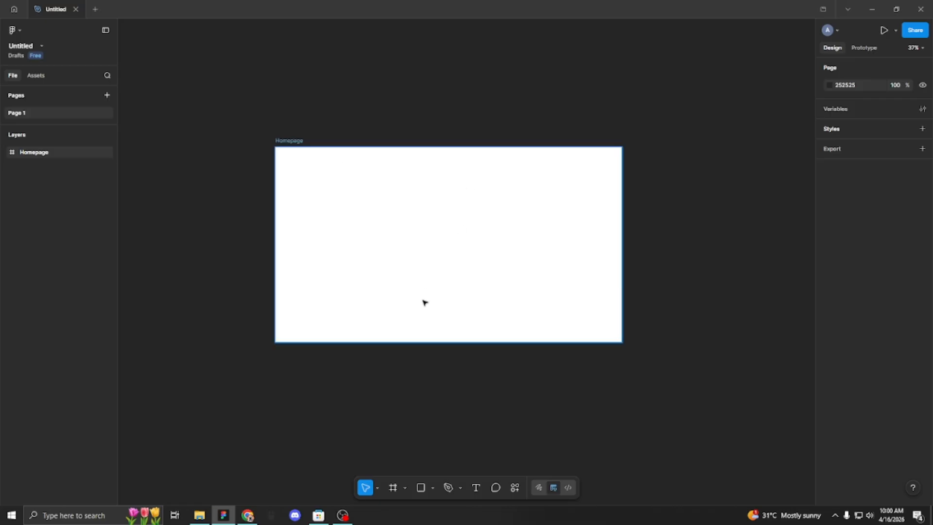
pyautogui.click(247, 516)
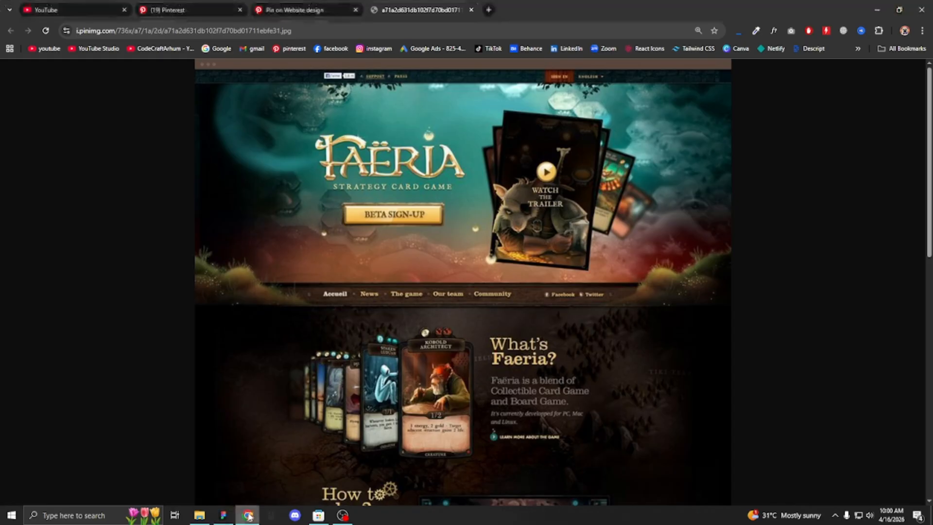
# Look through the full Faeria reference page and copy its image.
pyautogui.scroll(-4, 291, 229)
pyautogui.scroll(-8, 290, 228)
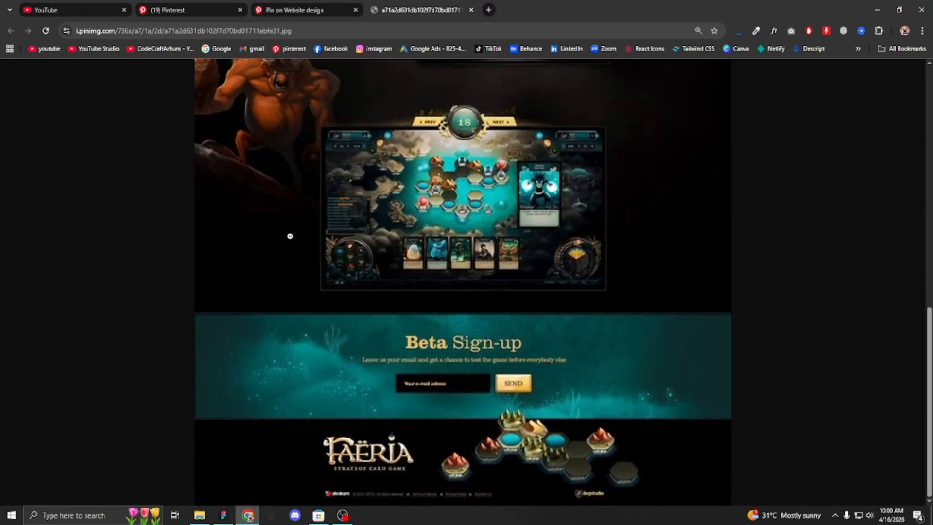
pyautogui.scroll(15, 290, 236)
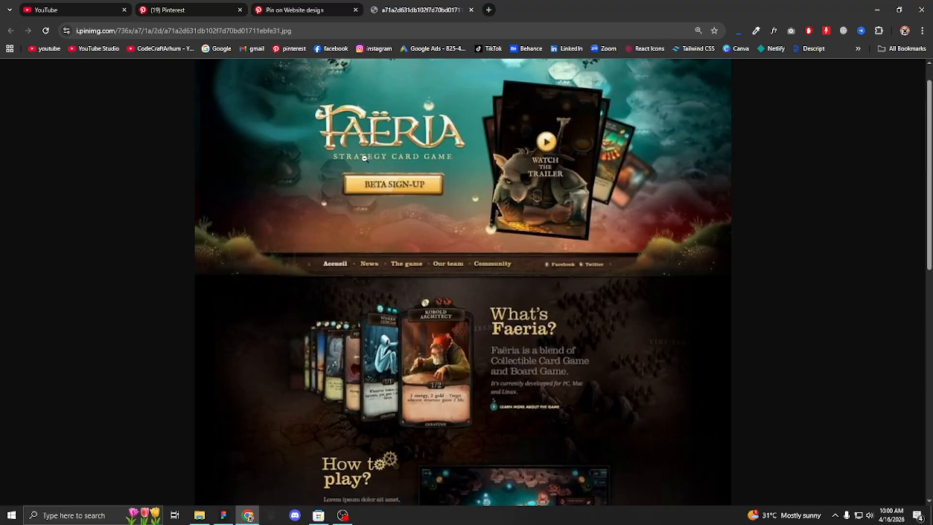
pyautogui.rightClick(367, 162)
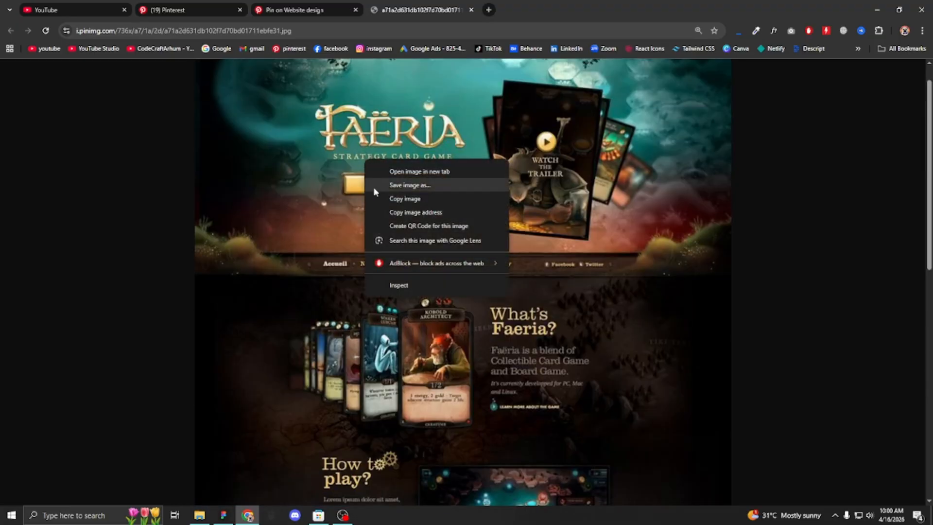
pyautogui.click(377, 195)
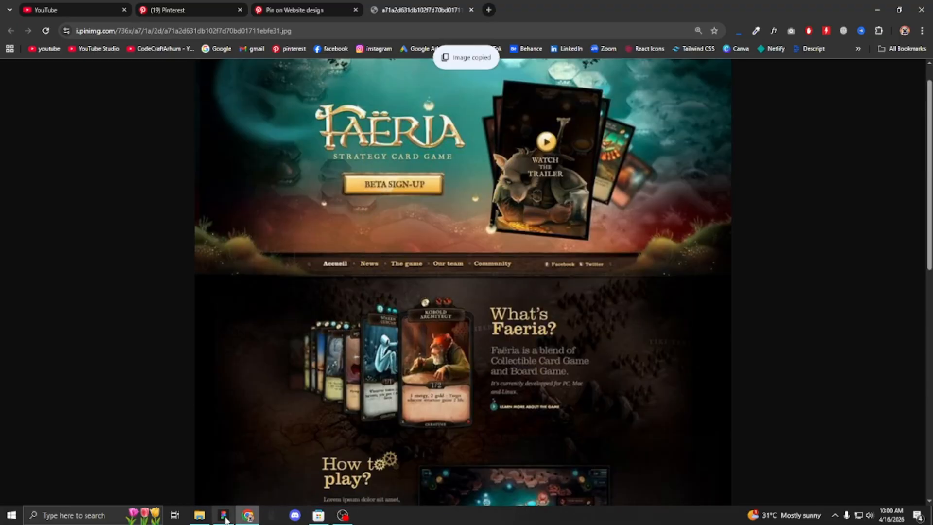
# Switch to Figma, paste the copied reference image and move it beside the Homepage frame.
pyautogui.click(224, 515)
pyautogui.scroll(-5, 392, 177)
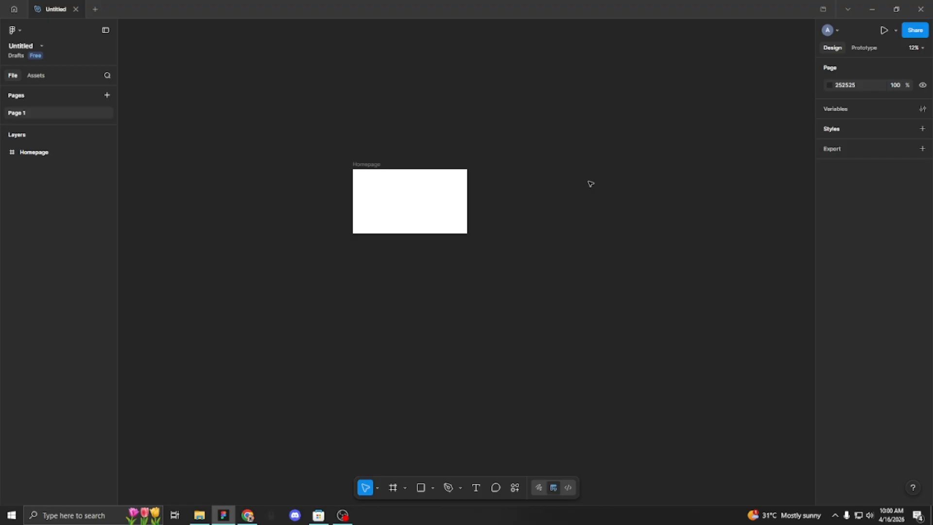
pyautogui.hotkey('ctrl', 'v')
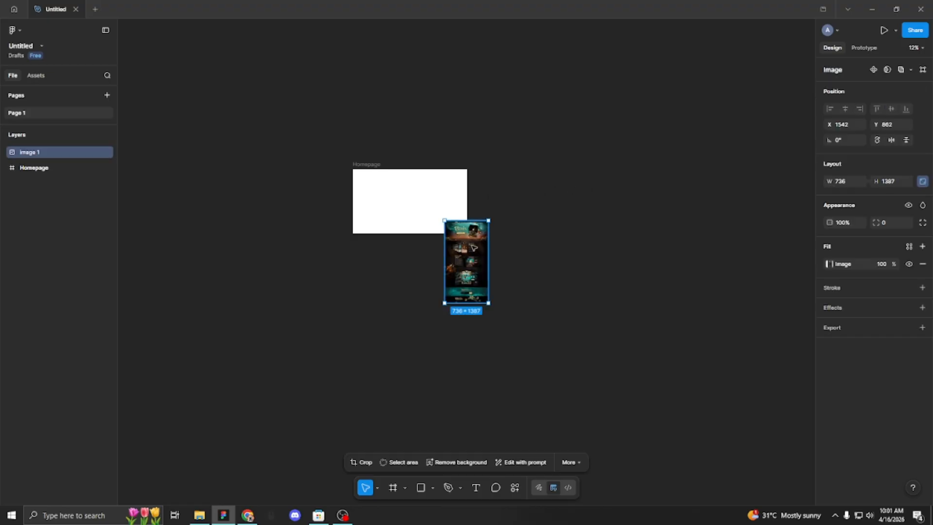
pyautogui.moveTo(473, 248); pyautogui.dragTo(511, 203)
# Enlarge the reference image proportionally to about 1552 × 2925 and place it beside Homepage at about X 2089, aligned to Y 0.
pyautogui.scroll(5, 510, 205)
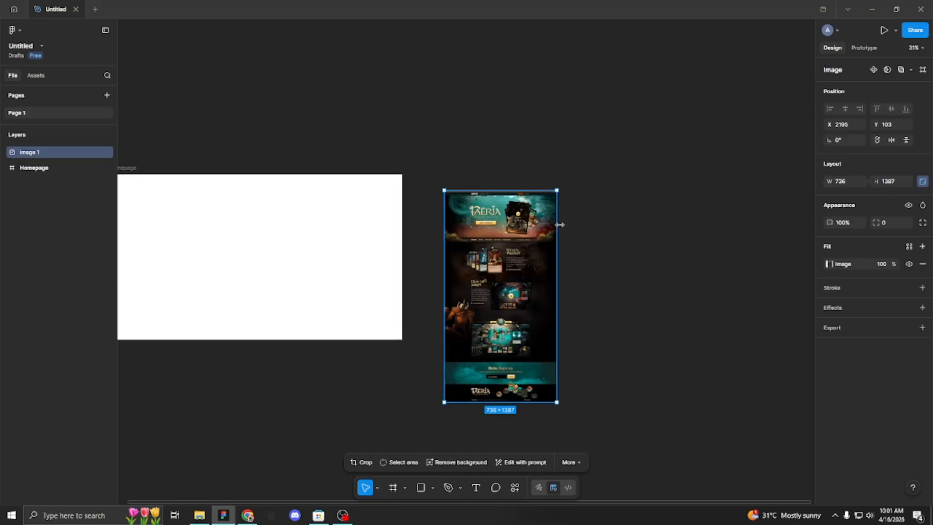
pyautogui.moveTo(559, 224); pyautogui.dragTo(619, 217)
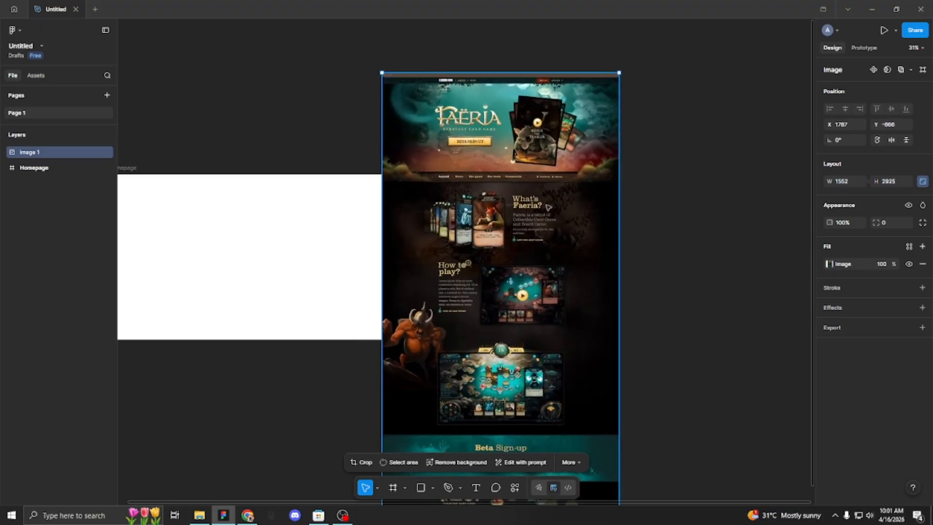
pyautogui.moveTo(548, 208); pyautogui.dragTo(563, 267)
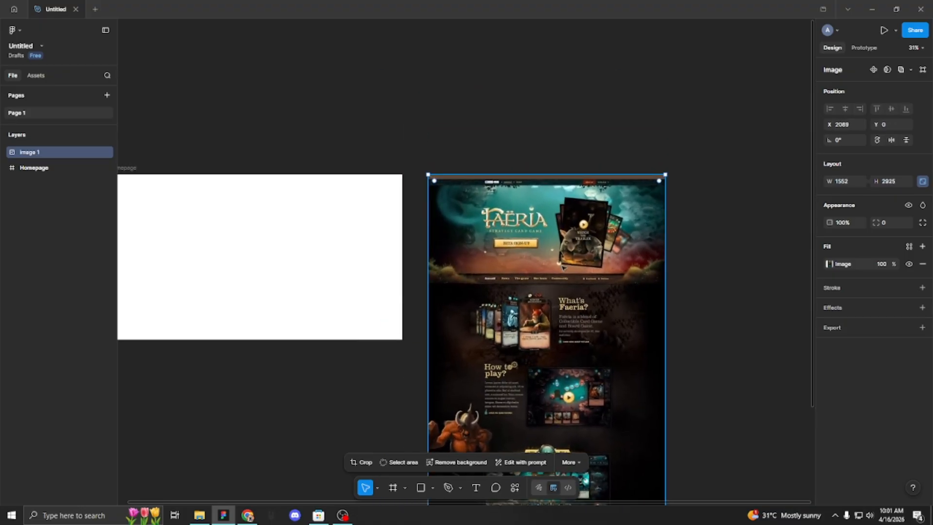
# Examine the reference image's hero area, including its top bar, logo, sign-up button, trailer cards and navigation.
pyautogui.scroll(4, 563, 267)
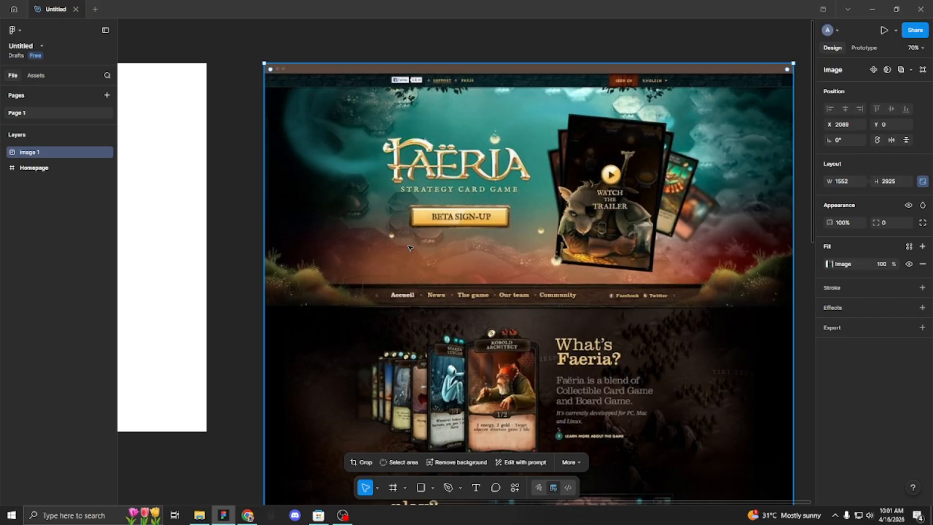
pyautogui.scroll(-2, 416, 248)
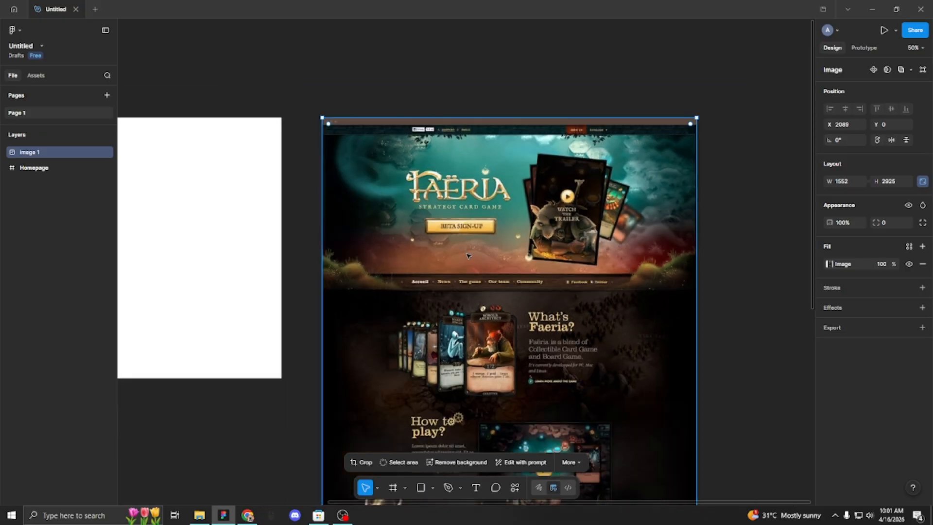
pyautogui.scroll(4, 534, 170)
pyautogui.scroll(-3, 632, 122)
pyautogui.scroll(1, 675, 99)
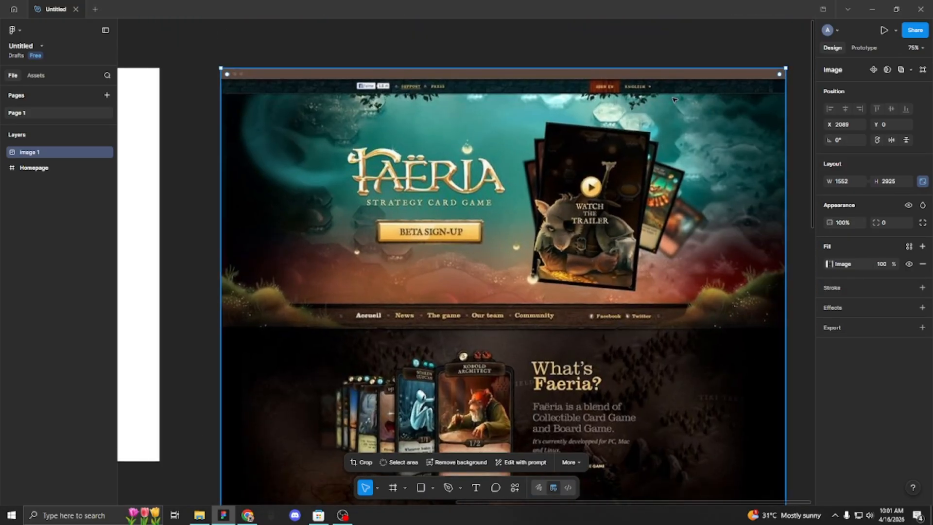
pyautogui.scroll(3, 666, 104)
pyautogui.scroll(1, 665, 107)
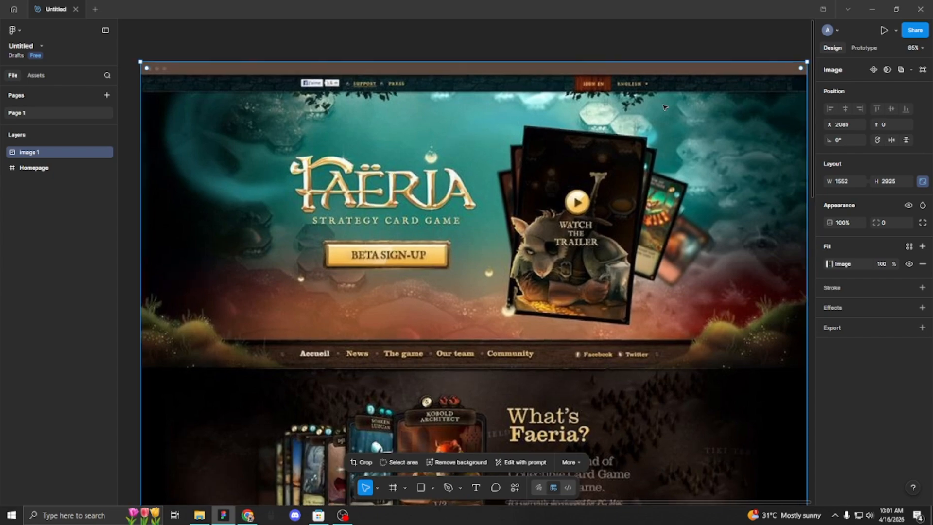
pyautogui.click(362, 51)
pyautogui.click(367, 79)
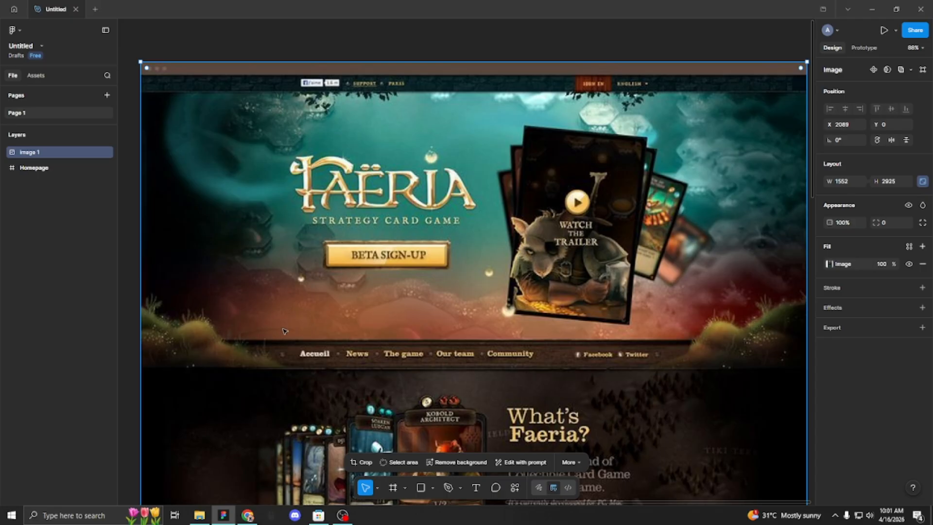
pyautogui.scroll(-2, 372, 325)
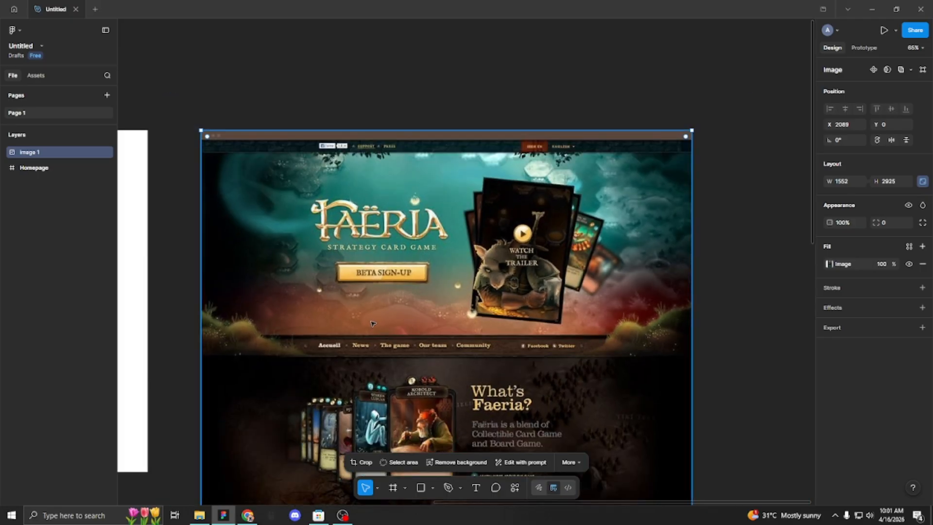
pyautogui.scroll(-1, 373, 323)
# Select the Homepage frame and add a layout guide to it.
pyautogui.moveTo(295, 143); pyautogui.dragTo(408, 111)
pyautogui.moveTo(205, 120); pyautogui.dragTo(409, 125)
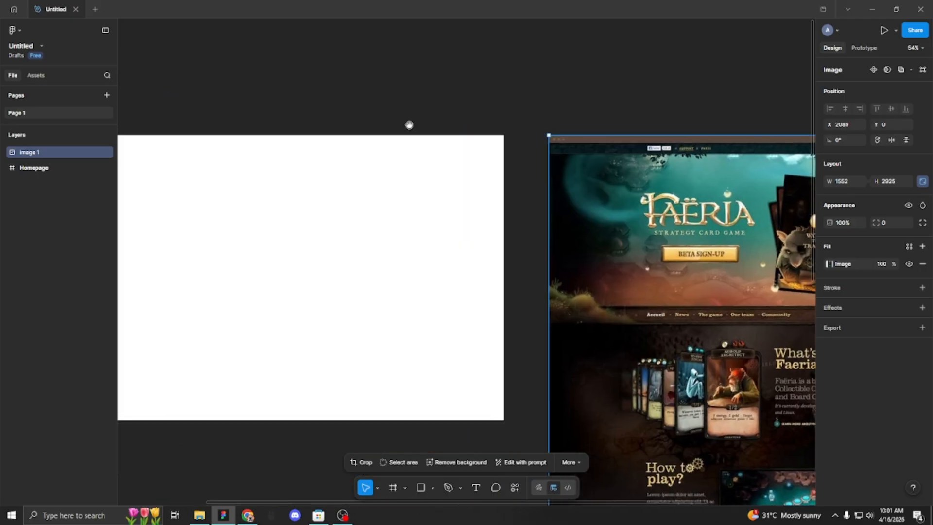
pyautogui.moveTo(240, 139); pyautogui.dragTo(462, 152)
pyautogui.click(243, 142)
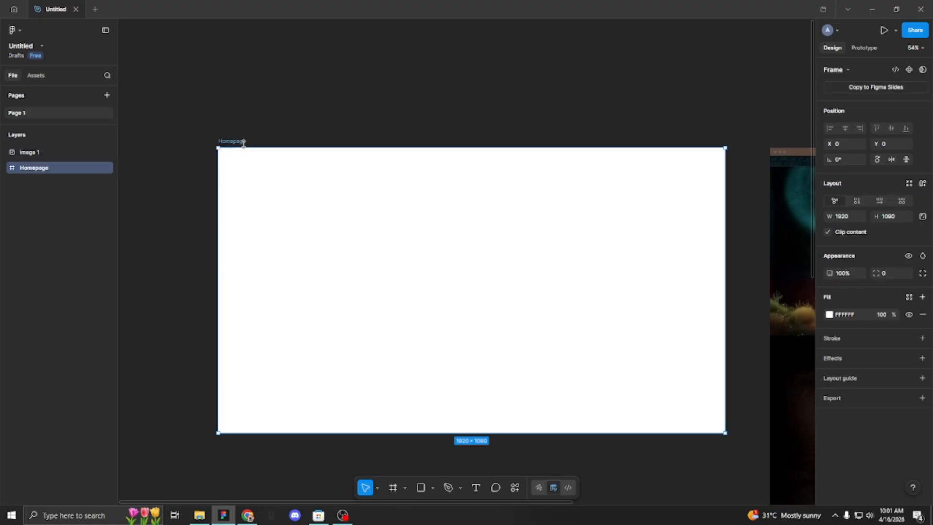
pyautogui.click(923, 379)
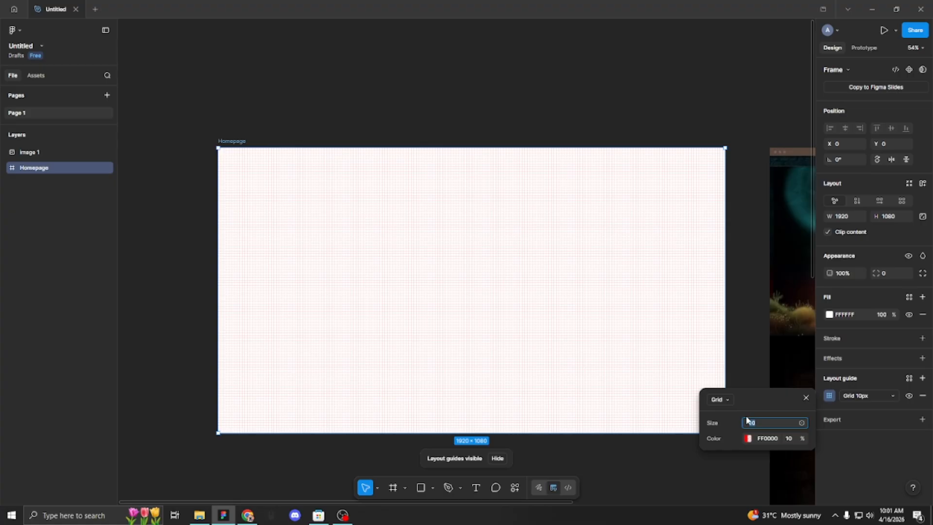
# Examine the reference image's sections from the hero through to the Beta Sign-up and footer, and return to the Homepage frame.
pyautogui.scroll(-5, 440, 266)
pyautogui.scroll(4, 686, 278)
pyautogui.scroll(3, 439, 308)
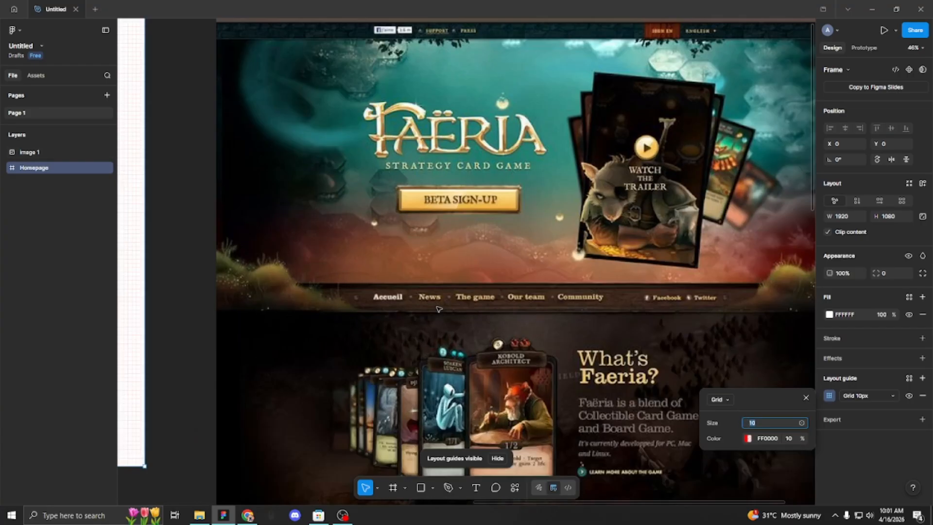
pyautogui.scroll(-3, 440, 306)
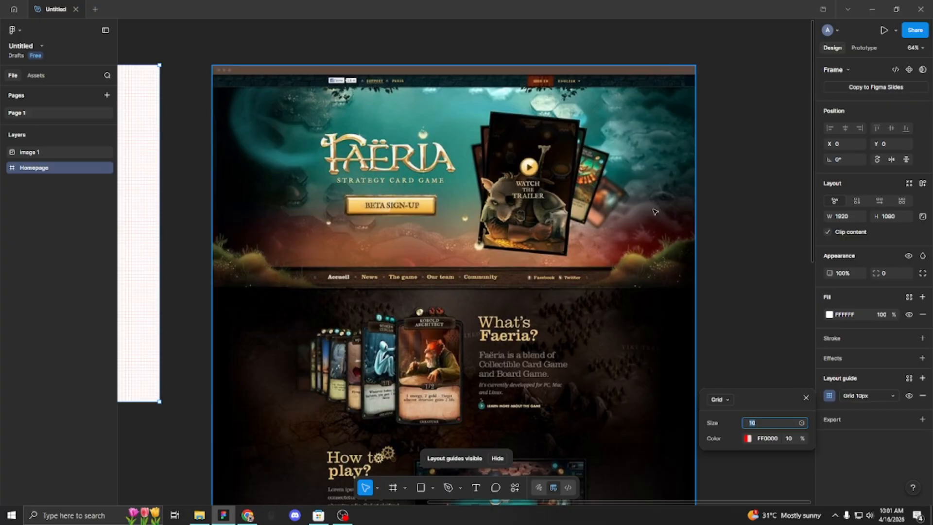
pyautogui.scroll(-1, 655, 212)
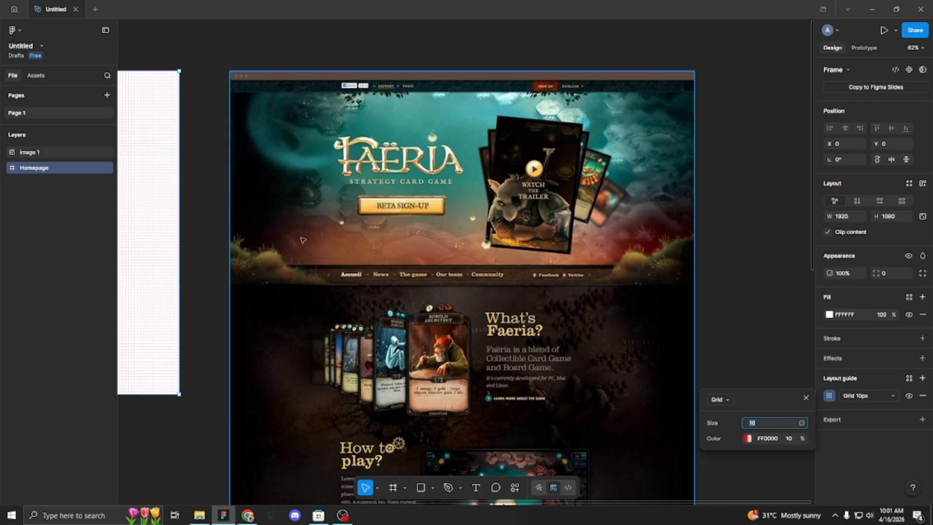
pyautogui.scroll(-5, 331, 187)
pyautogui.scroll(-2, 332, 188)
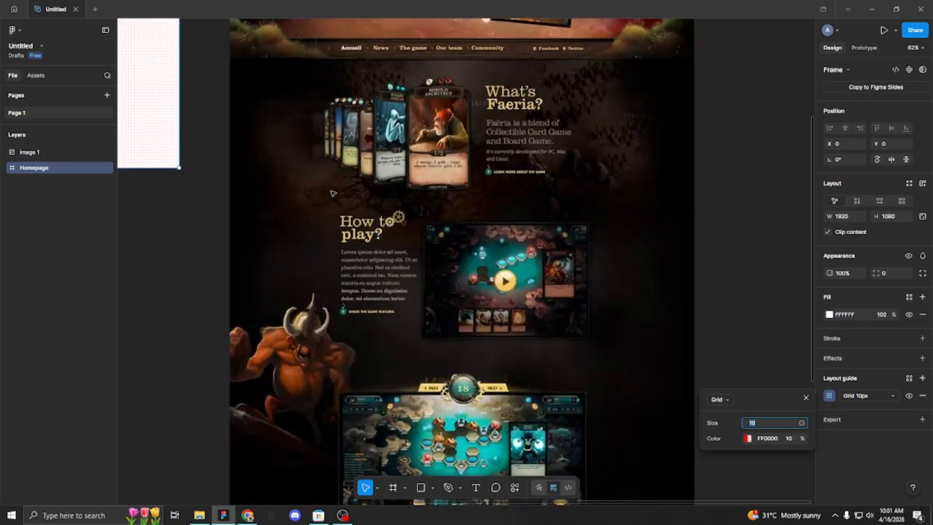
pyautogui.scroll(-5, 338, 225)
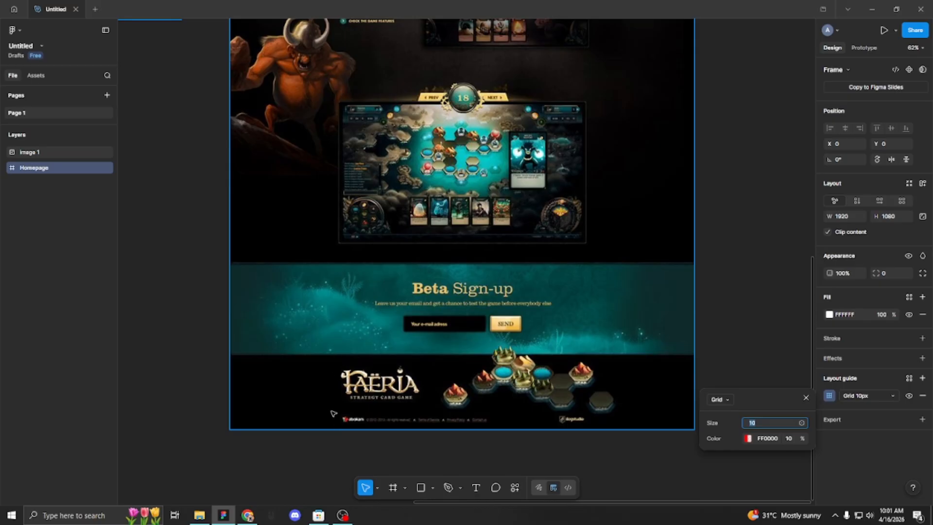
pyautogui.scroll(12, 335, 403)
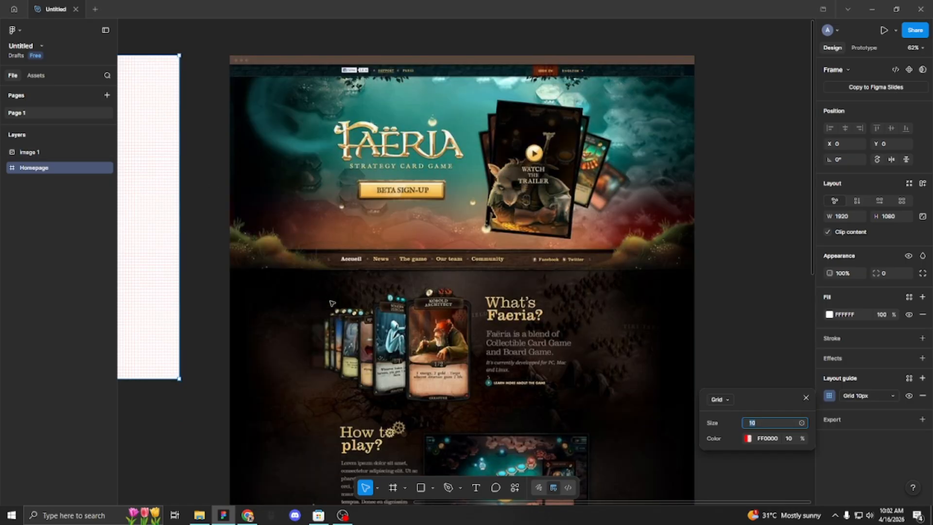
pyautogui.scroll(-2, 327, 207)
pyautogui.scroll(-1, 344, 342)
pyautogui.scroll(-15, 344, 342)
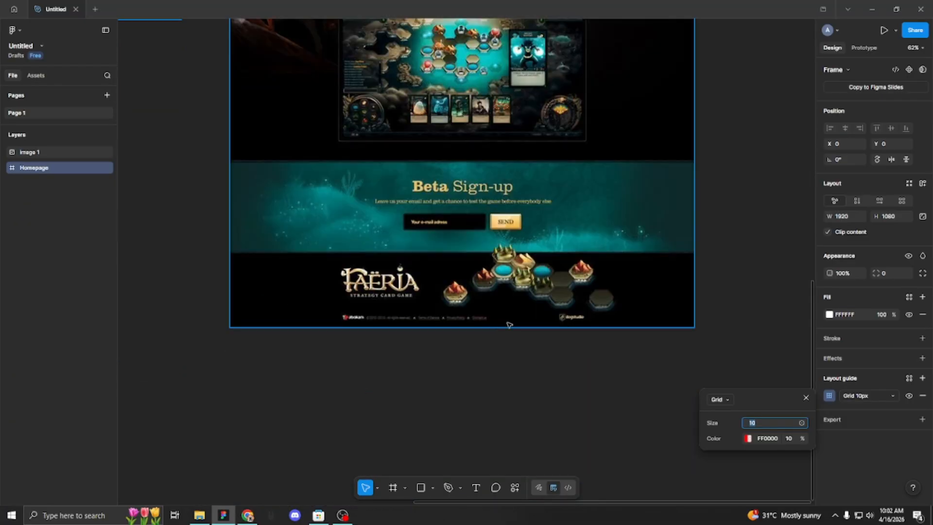
pyautogui.scroll(-5, 563, 325)
pyautogui.scroll(5, 285, 384)
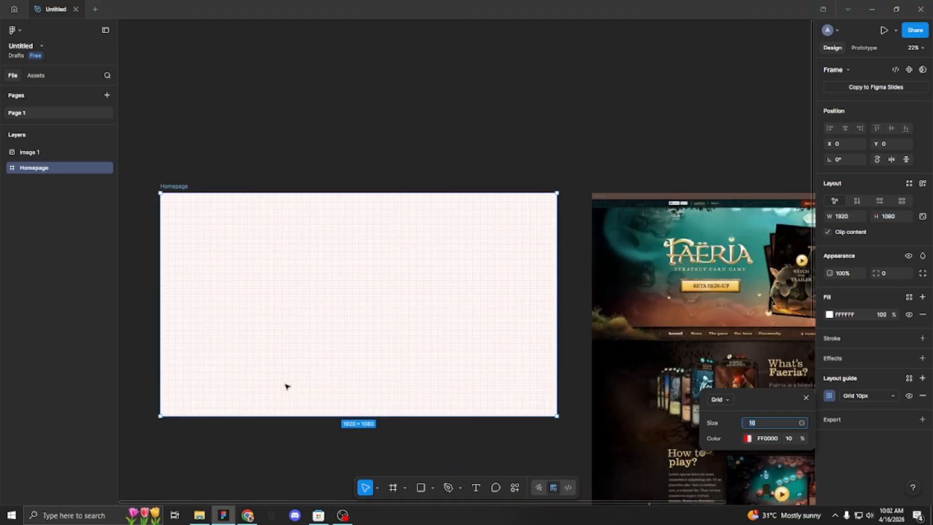
pyautogui.scroll(-3, 287, 170)
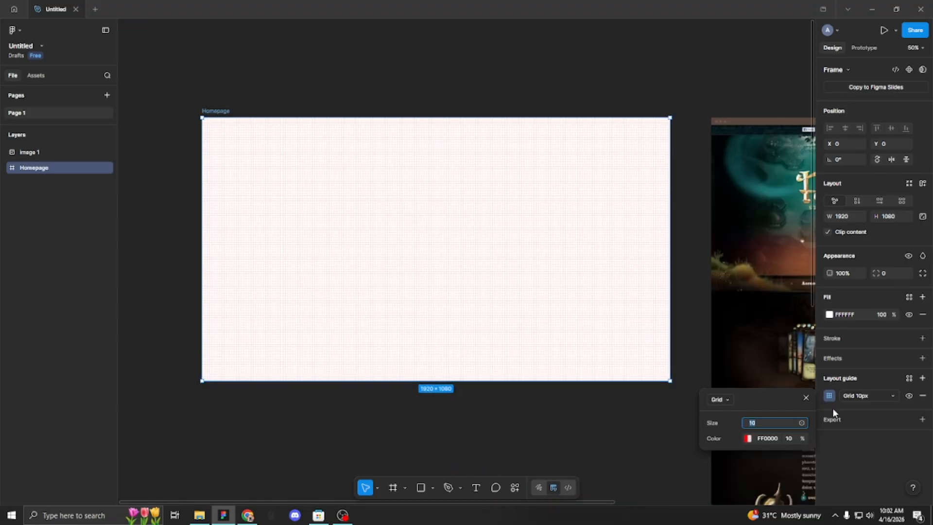
# Change the Homepage layout guide from a grid to 12 columns and set its colour opacity to 20%.
pyautogui.click(721, 400)
pyautogui.click(729, 427)
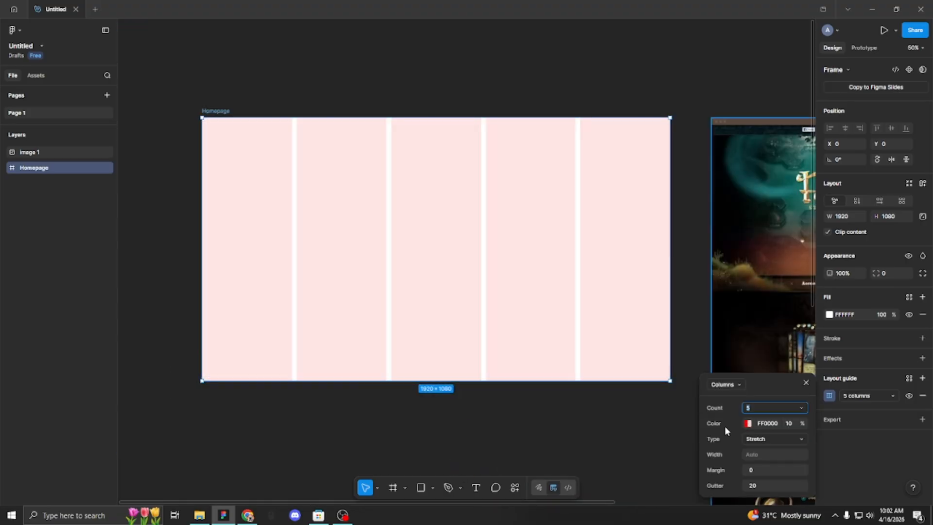
pyautogui.click(774, 410)
pyautogui.write('12')
pyautogui.press('Tab')
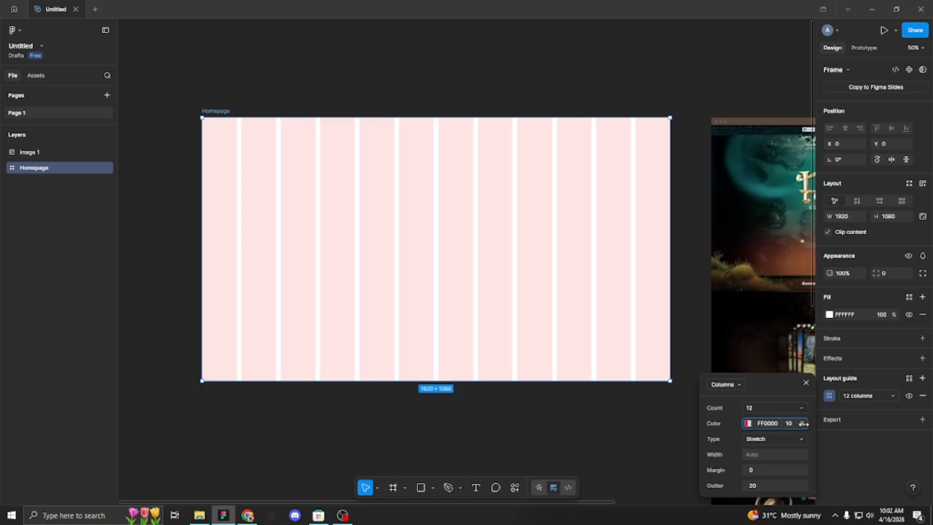
pyautogui.moveTo(804, 423)
pyautogui.mouseDown()
pyautogui.moveTo(831, 421)
pyautogui.moveTo(804, 424)
pyautogui.mouseUp()
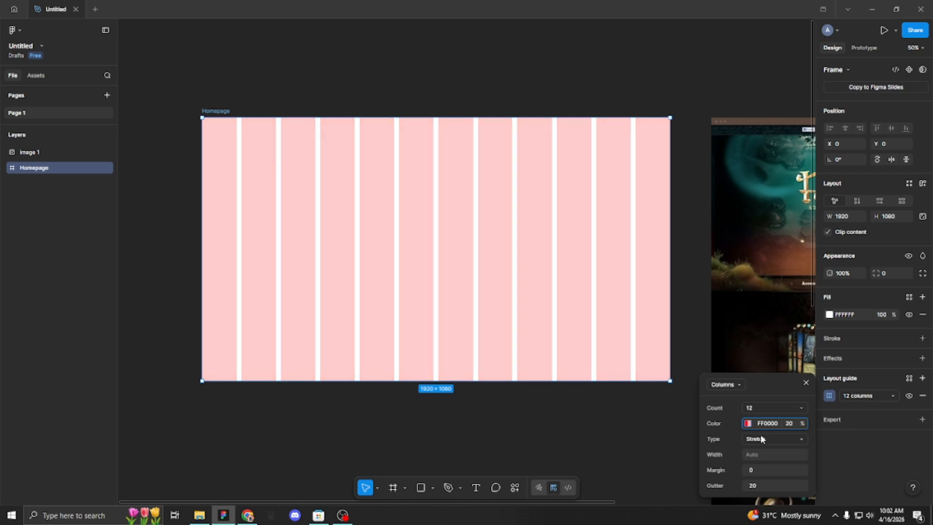
# Set the column guide's margin to 150.
pyautogui.scroll(1, 215, 170)
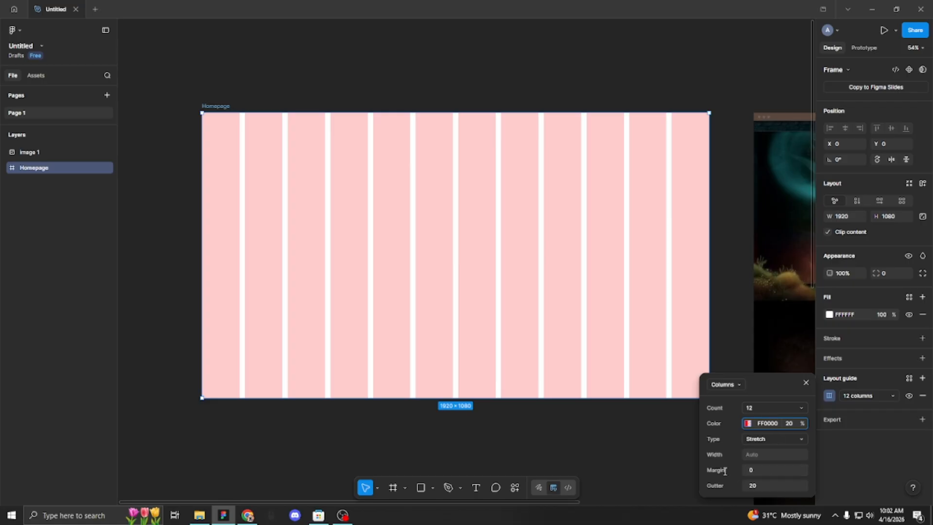
pyautogui.click(765, 470)
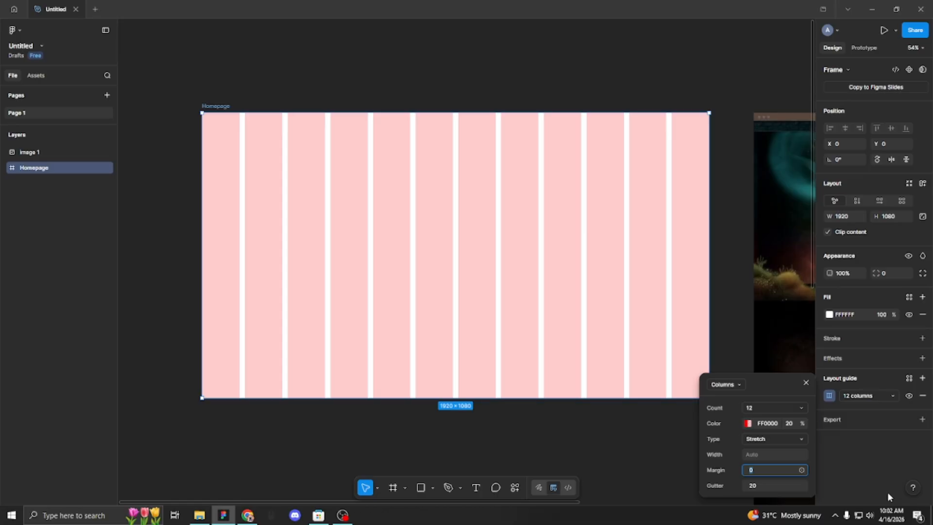
pyautogui.write('12')
pyautogui.write('0')
pyautogui.press('Return')
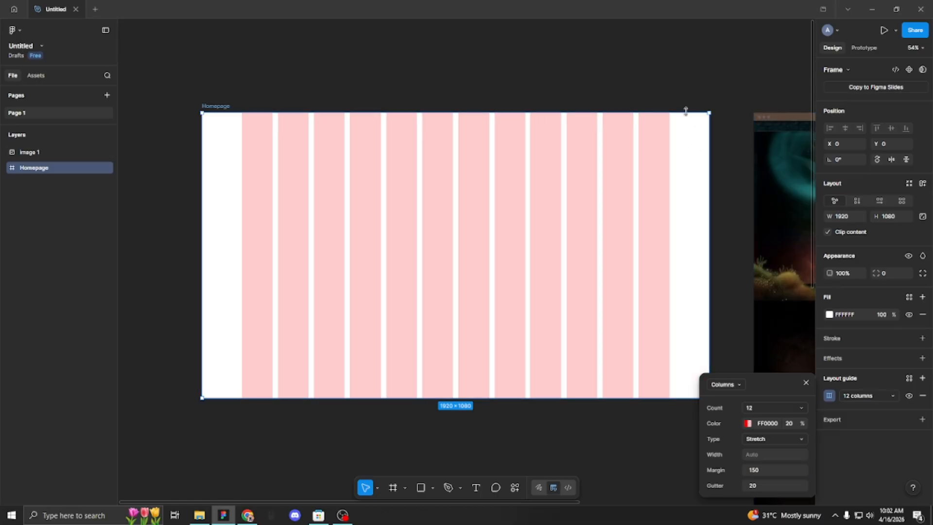
pyautogui.rightClick(687, 168)
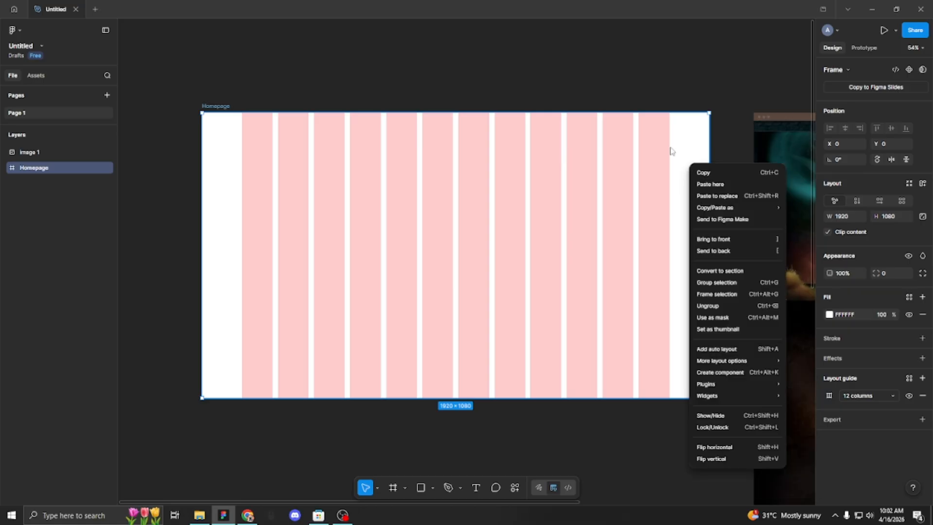
pyautogui.click(152, 129)
pyautogui.press('Escape')
pyautogui.click(204, 107)
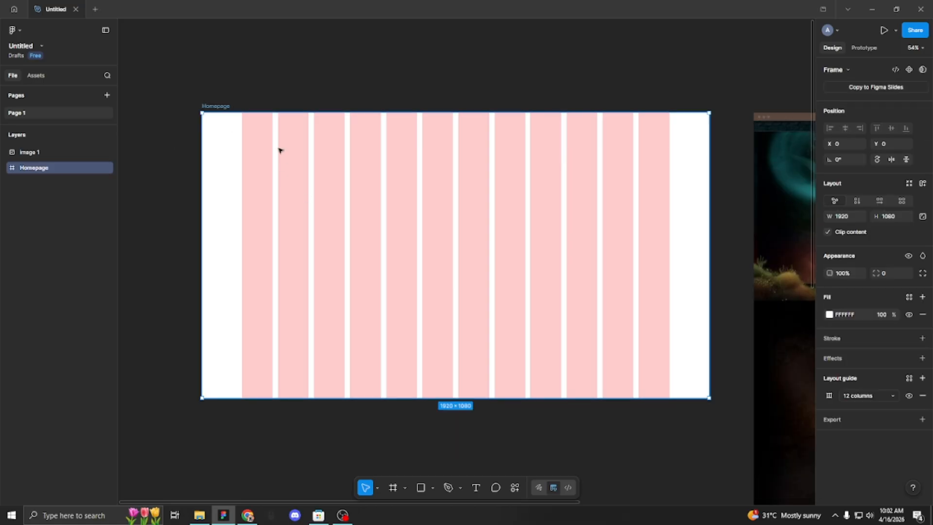
# Set the Homepage column guide's margin to 180 and its gutter to 16.
pyautogui.click(829, 396)
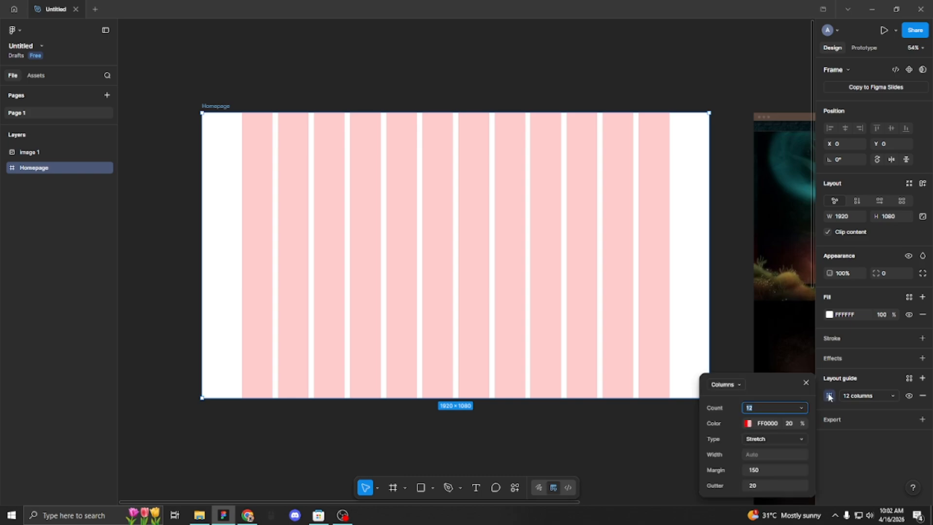
pyautogui.click(791, 471)
pyautogui.press('Return')
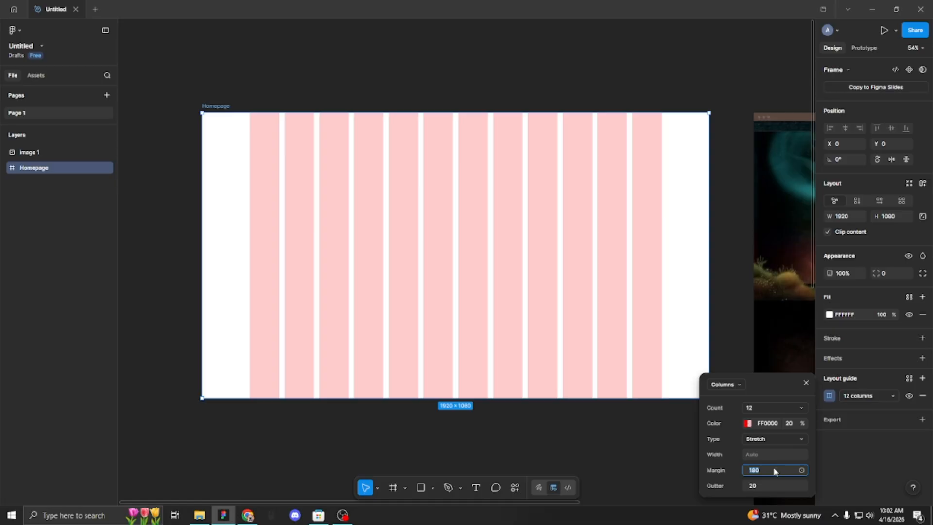
pyautogui.press('Escape')
pyautogui.click(768, 483)
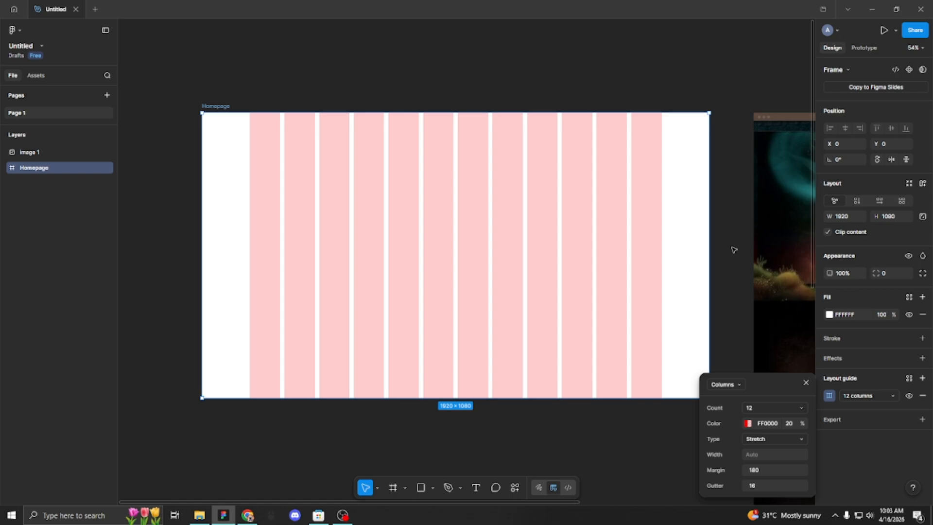
pyautogui.click(733, 249)
# Examine the Homepage frame's column guide and the reference image's sections from the hero down to Beta Sign-up.
pyautogui.scroll(-3, 209, 183)
pyautogui.scroll(4, 223, 179)
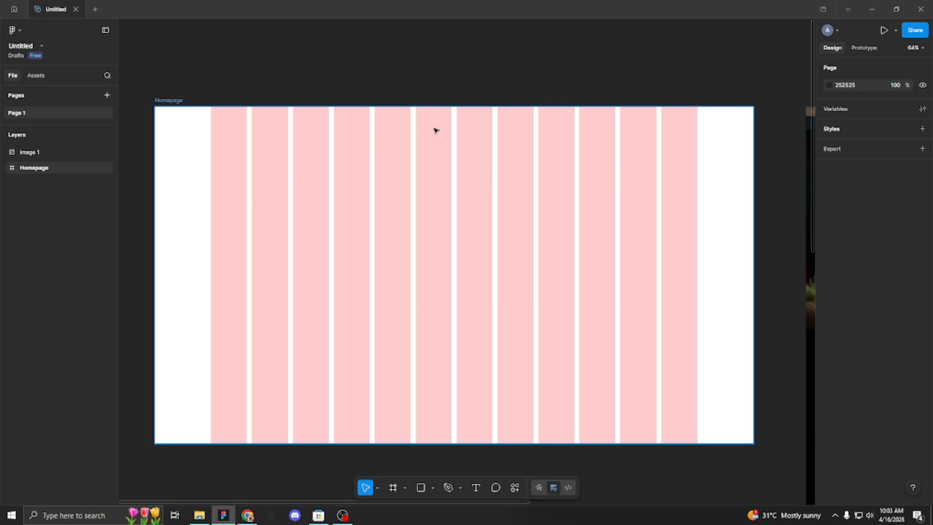
pyautogui.scroll(-6, 446, 122)
pyautogui.scroll(5, 447, 121)
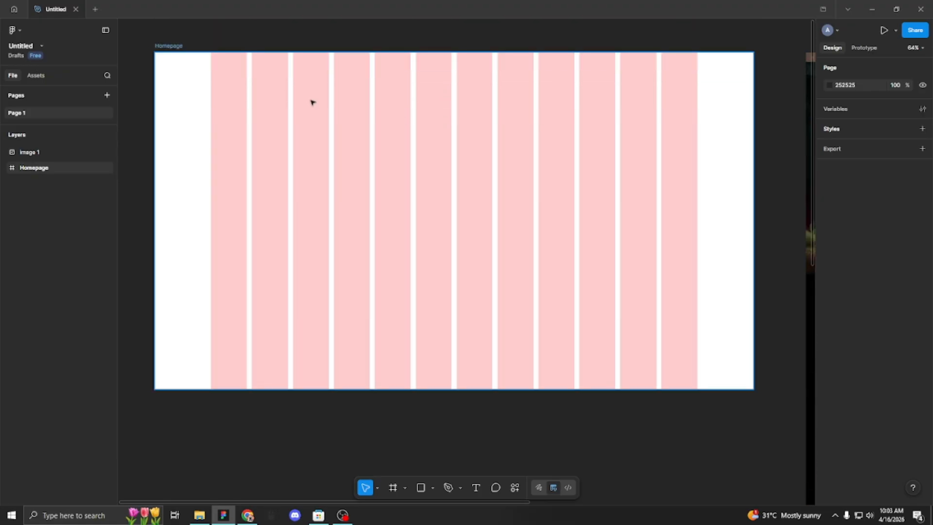
pyautogui.scroll(-5, 330, 115)
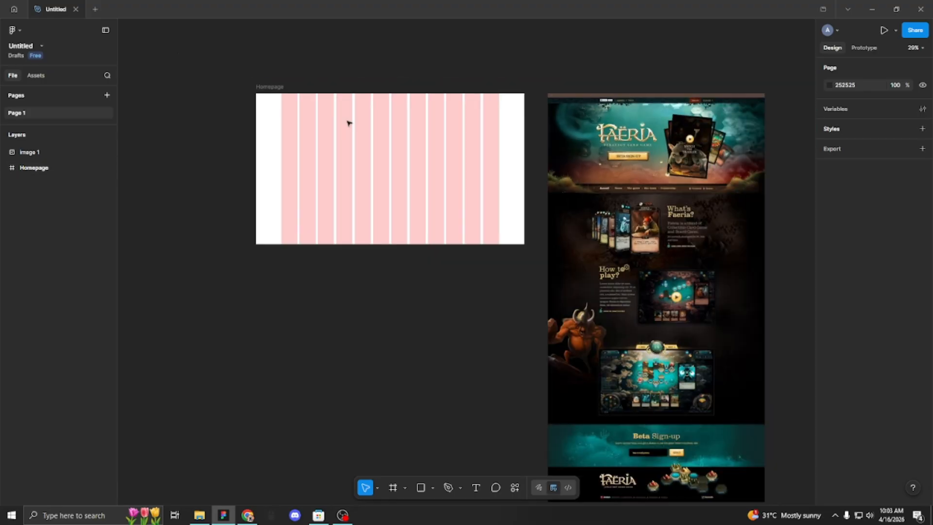
pyautogui.scroll(4, 517, 88)
pyautogui.moveTo(558, 57); pyautogui.dragTo(271, 80)
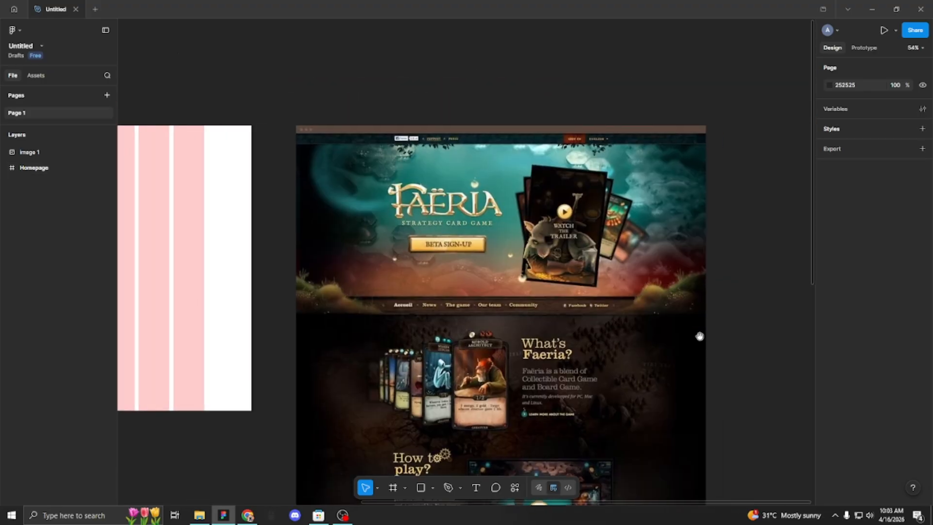
pyautogui.scroll(-5, 625, 283)
pyautogui.scroll(5, 537, 329)
pyautogui.scroll(-6, 538, 329)
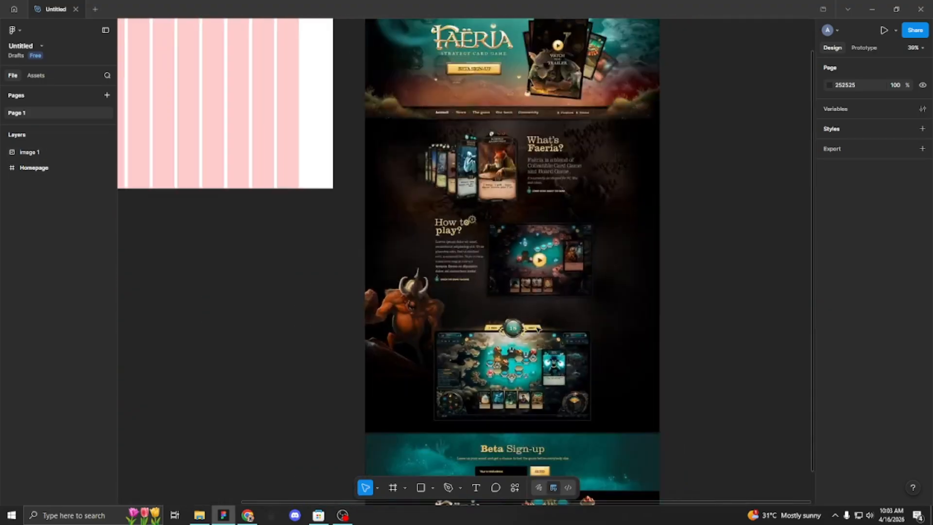
pyautogui.scroll(-3, 693, 384)
pyautogui.scroll(7, 538, 343)
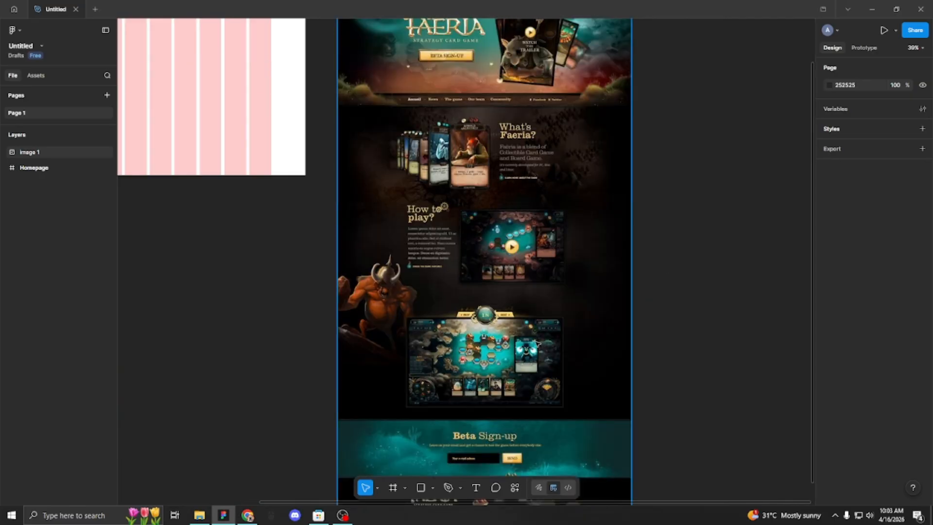
pyautogui.scroll(5, 434, 175)
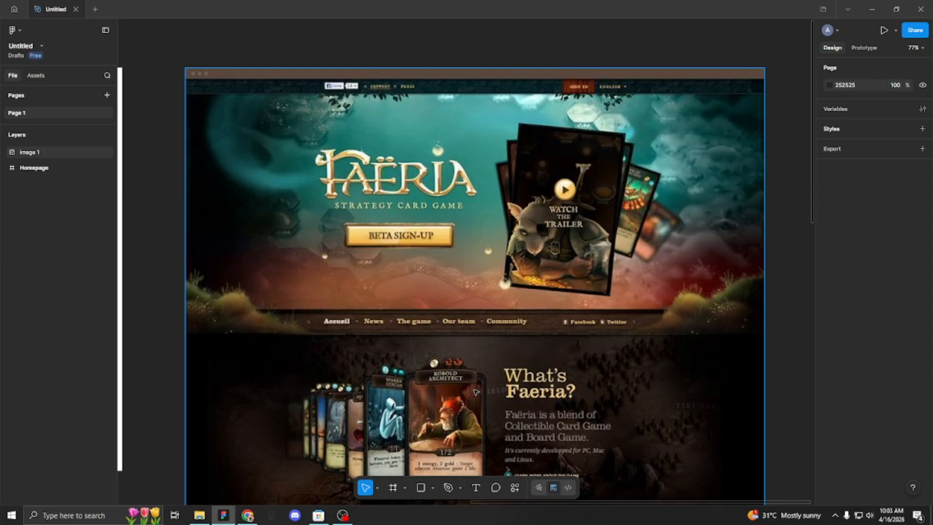
pyautogui.scroll(-3, 621, 353)
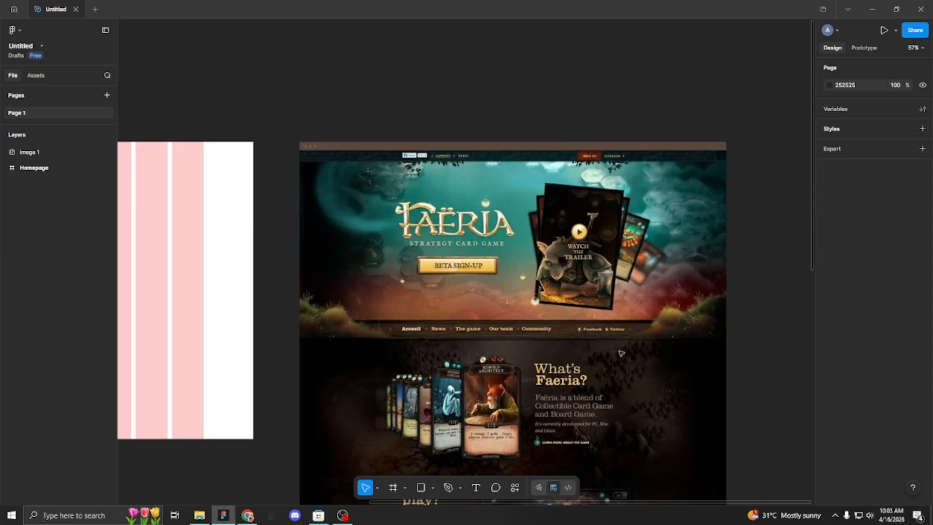
# Compare the Homepage frame with the reference image's header, hero and What's Faeria? section.
pyautogui.moveTo(383, 131); pyautogui.dragTo(445, 128)
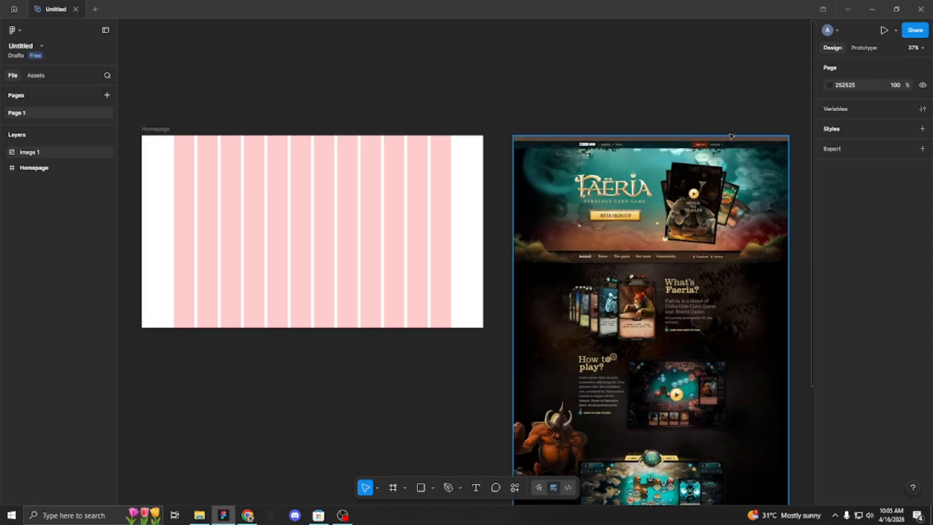
pyautogui.scroll(4, 682, 128)
pyautogui.moveTo(723, 115); pyautogui.dragTo(667, 115)
pyautogui.moveTo(608, 118); pyautogui.dragTo(654, 98)
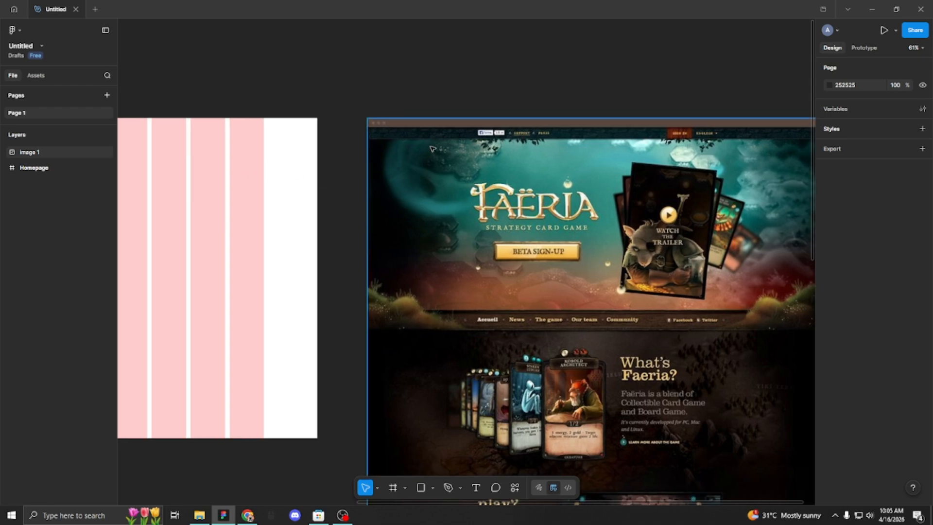
pyautogui.scroll(4, 440, 247)
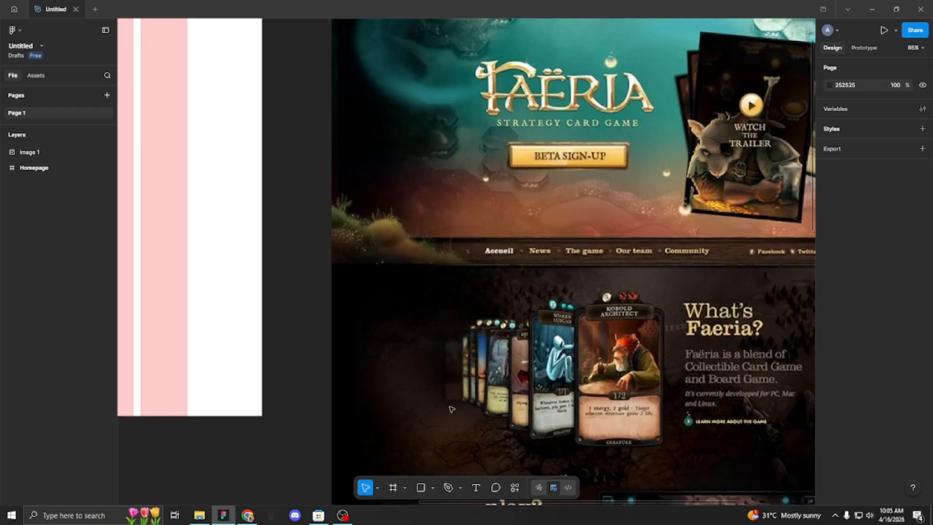
pyautogui.scroll(-3, 481, 274)
pyautogui.scroll(4, 479, 272)
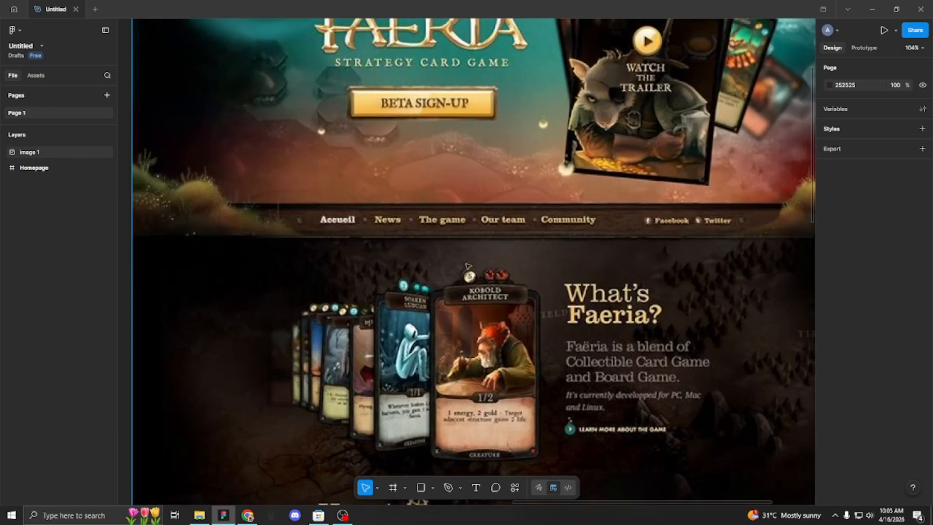
pyautogui.scroll(-3, 466, 266)
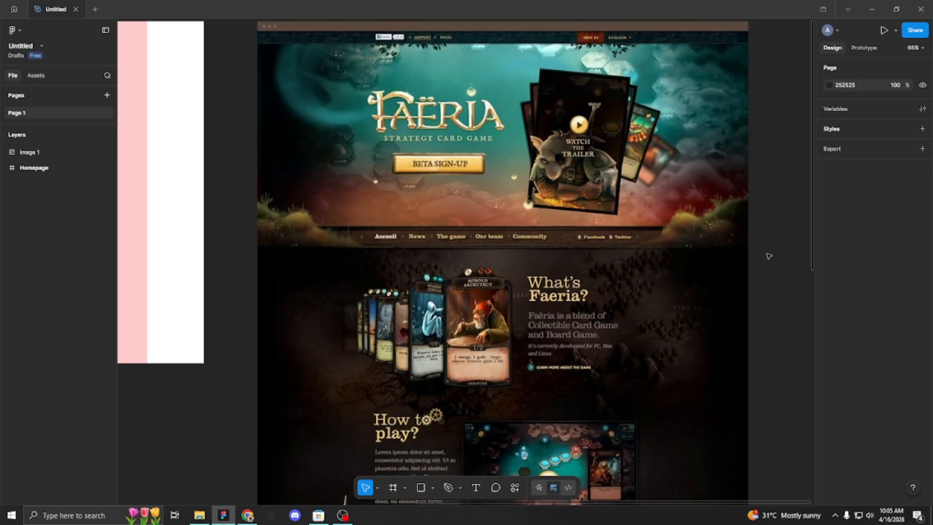
pyautogui.moveTo(766, 254); pyautogui.dragTo(767, 287)
pyautogui.scroll(2, 767, 287)
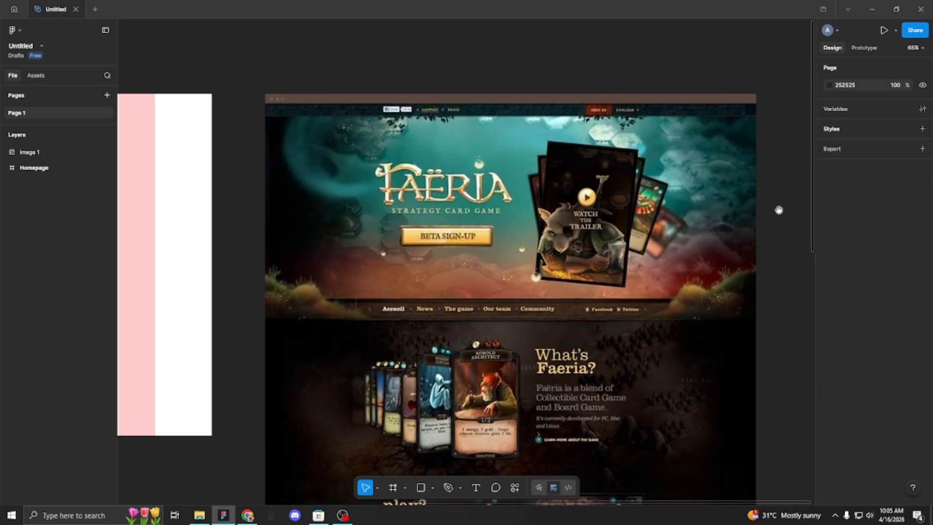
pyautogui.moveTo(777, 215); pyautogui.dragTo(745, 284)
# Crop the browser bar off the top of the reference image and align its top edge with the Homepage frame's top.
pyautogui.click(610, 247)
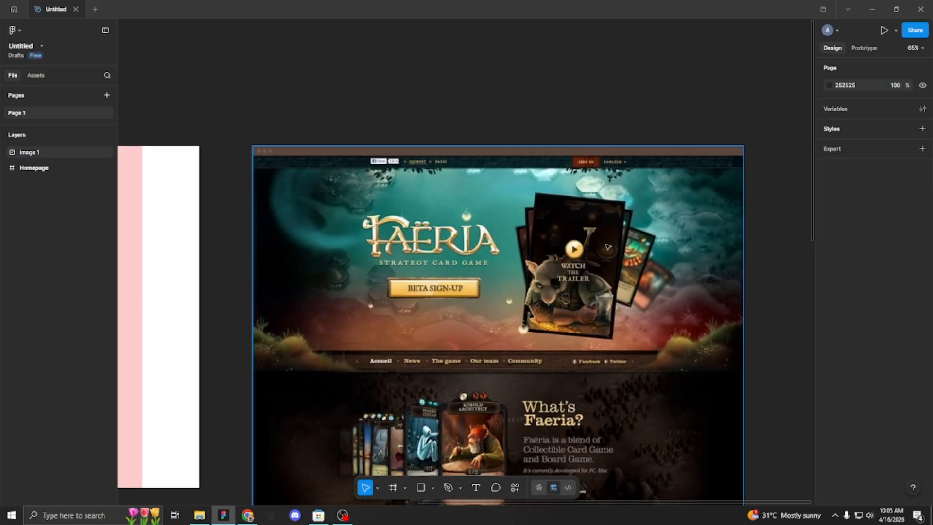
pyautogui.scroll(1, 537, 183)
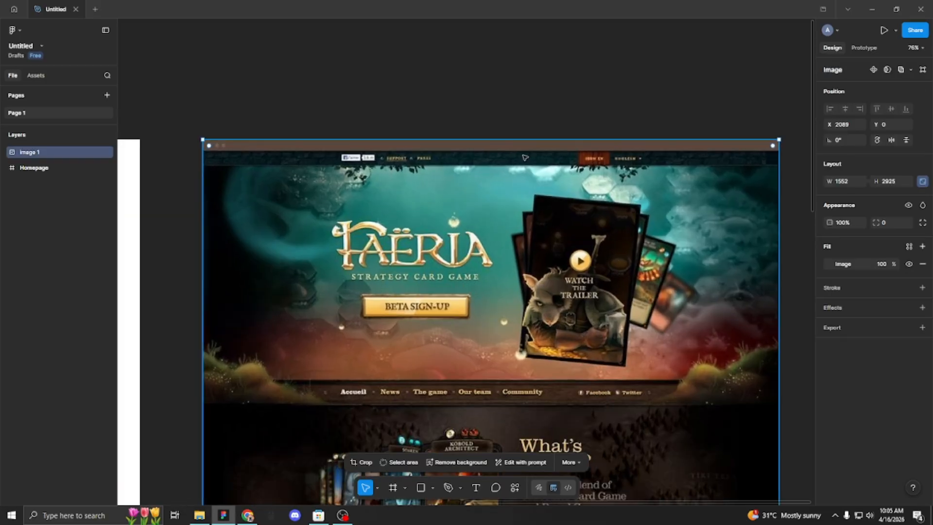
pyautogui.doubleClick(483, 142)
pyautogui.moveTo(490, 139); pyautogui.dragTo(491, 151)
pyautogui.press('Return')
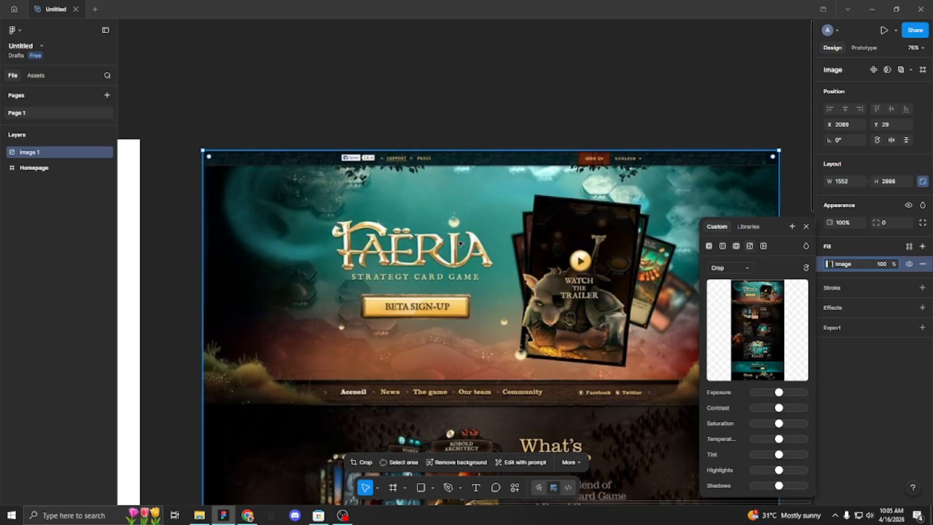
pyautogui.click(500, 111)
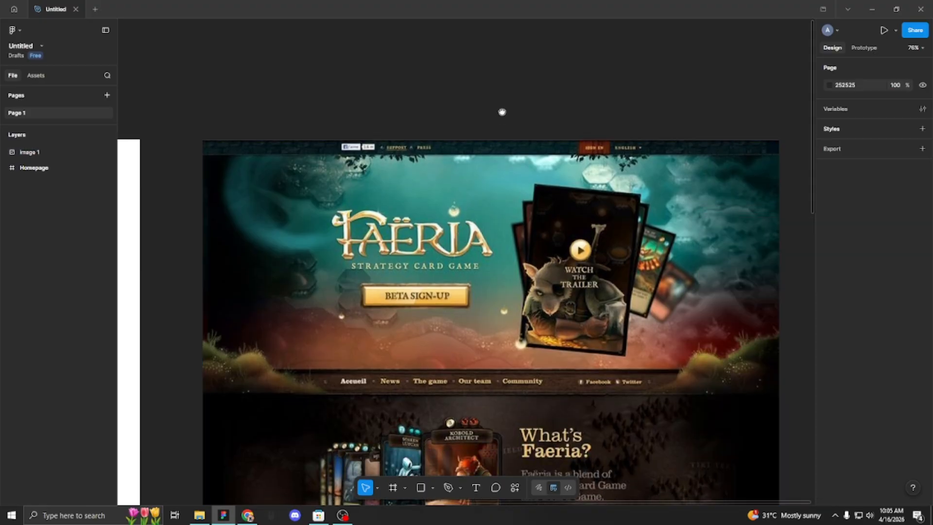
# Inspect the cropped top of the reference image, and select the Homepage frame to review its column layout.
pyautogui.scroll(2, 776, 110)
pyautogui.scroll(2, 776, 110)
pyautogui.scroll(-6, 775, 111)
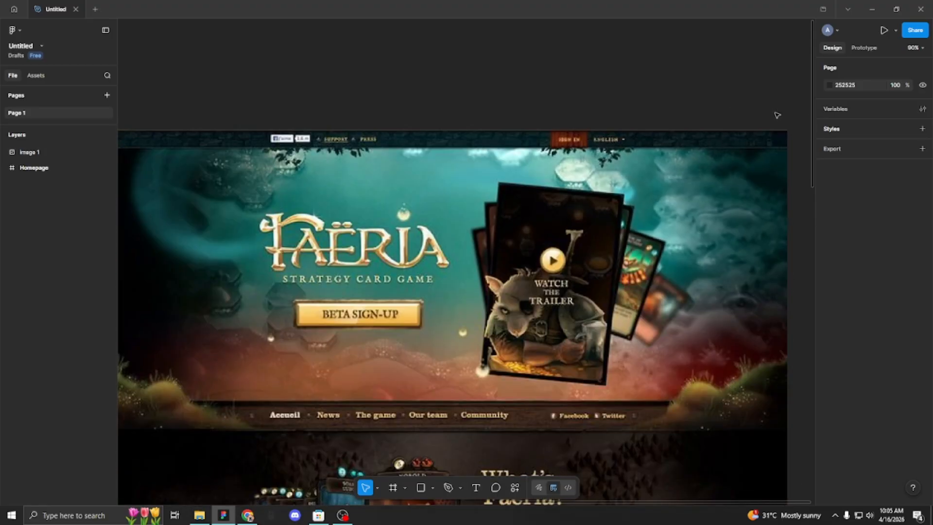
pyautogui.hscroll(-5, 458, 173)
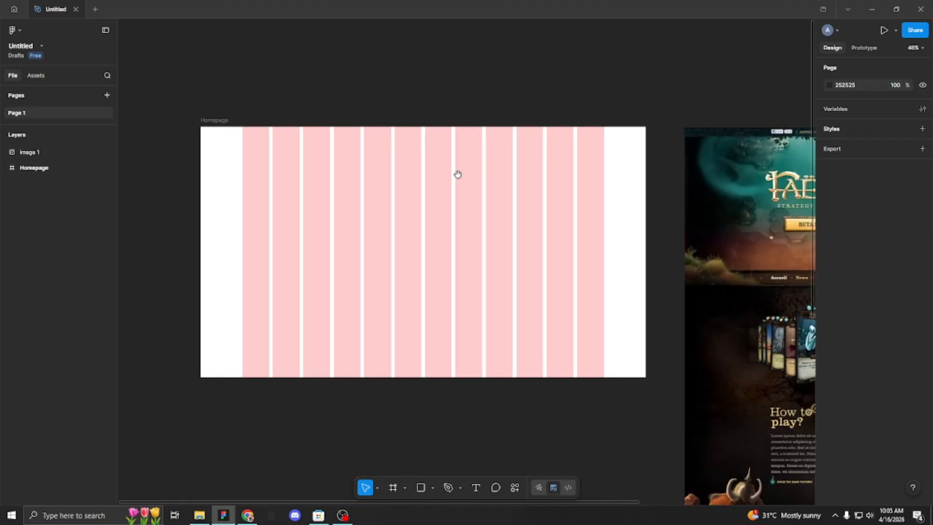
pyautogui.scroll(3, 371, 185)
pyautogui.click(303, 181)
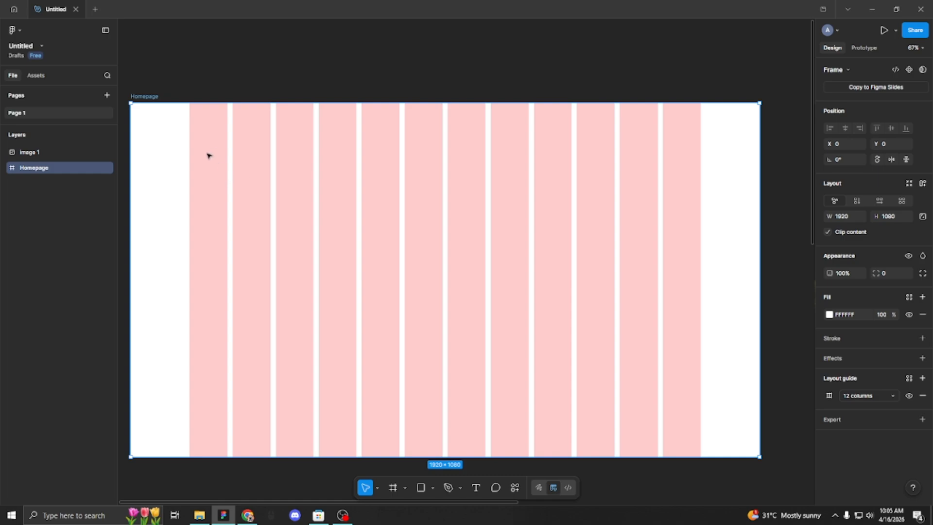
pyautogui.scroll(-3, 373, 260)
pyautogui.scroll(2, 605, 202)
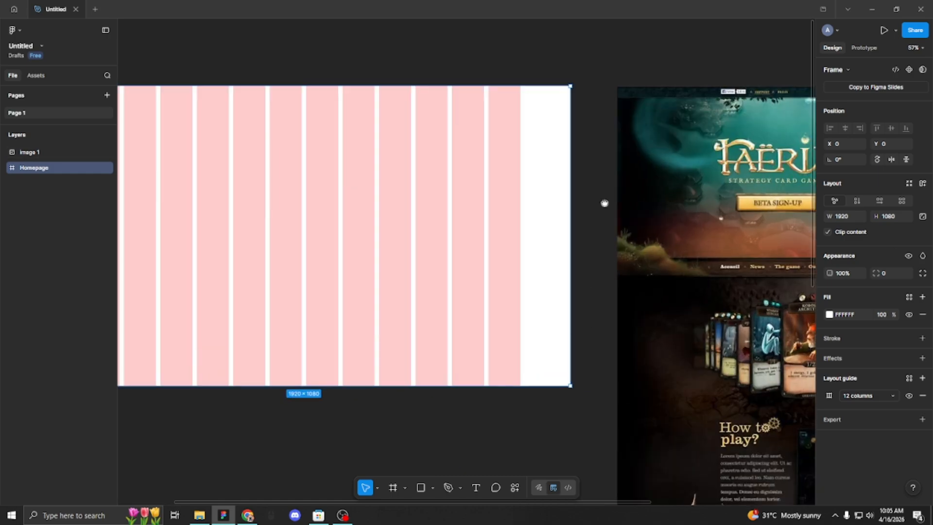
# Examine the reference image's How to play?, game board, Beta Sign-up and footer sections, and return to its hero.
pyautogui.hscroll(5, 670, 278)
pyautogui.scroll(-4, 670, 278)
pyautogui.hscroll(3, 680, 389)
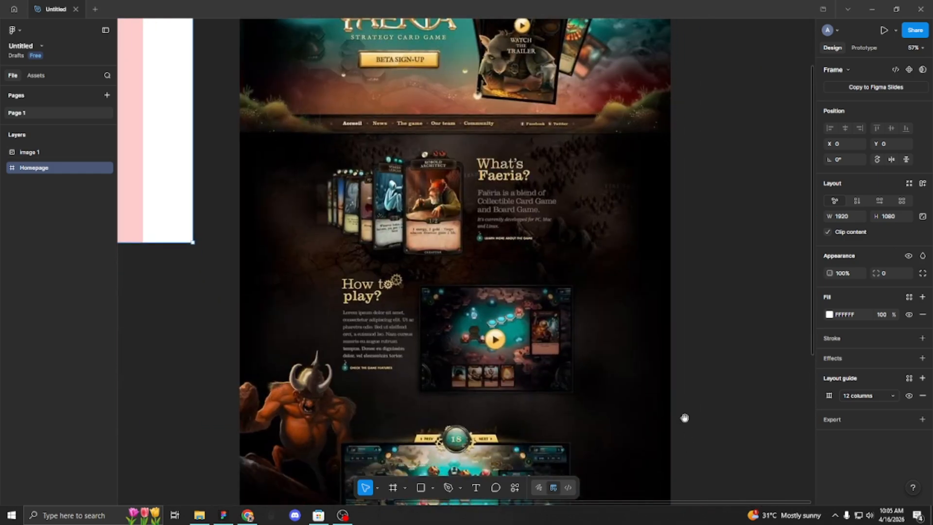
pyautogui.click(696, 332)
pyautogui.scroll(-10, 679, 231)
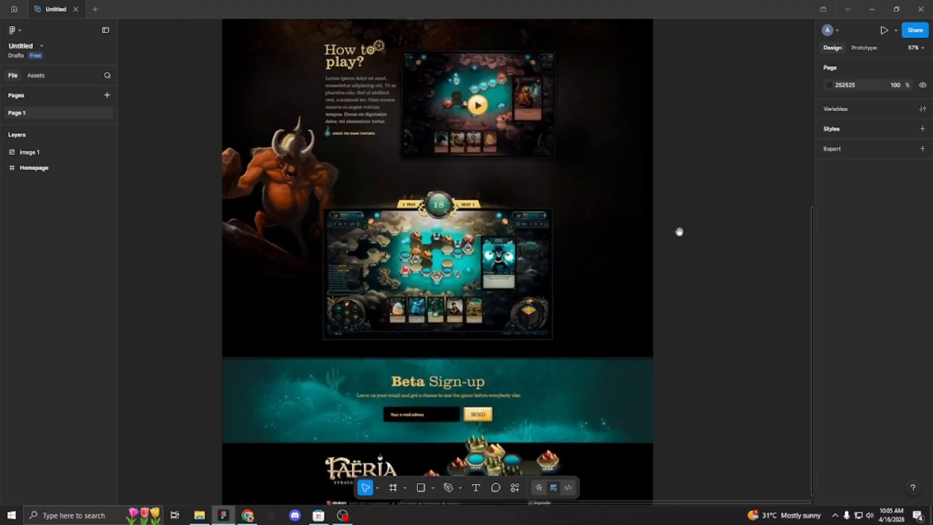
pyautogui.scroll(3, 665, 227)
pyautogui.hscroll(-1, 702, 285)
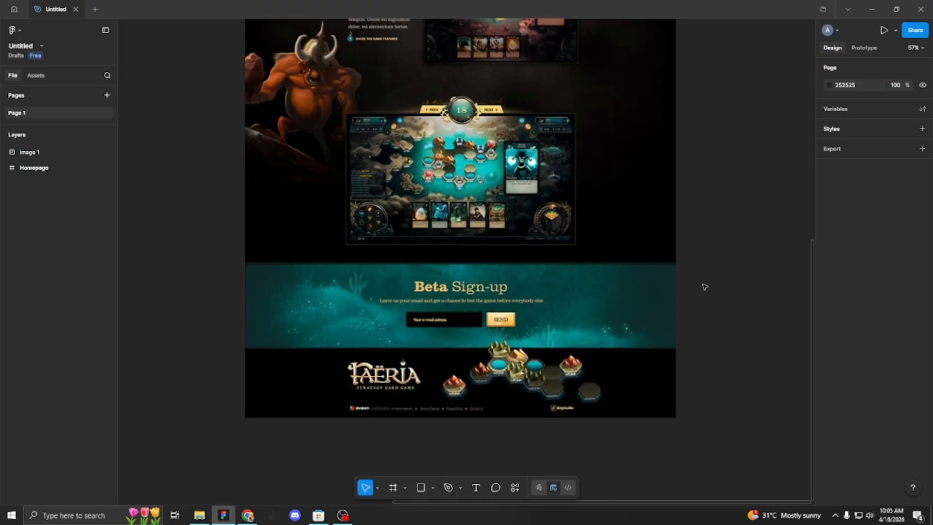
pyautogui.scroll(-3, 705, 287)
pyautogui.hscroll(-1, 709, 292)
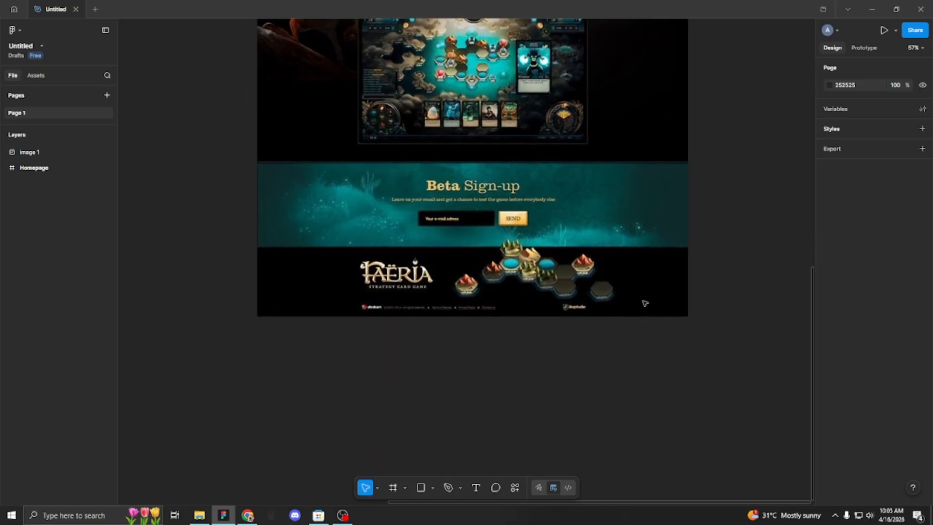
pyautogui.scroll(2, 500, 286)
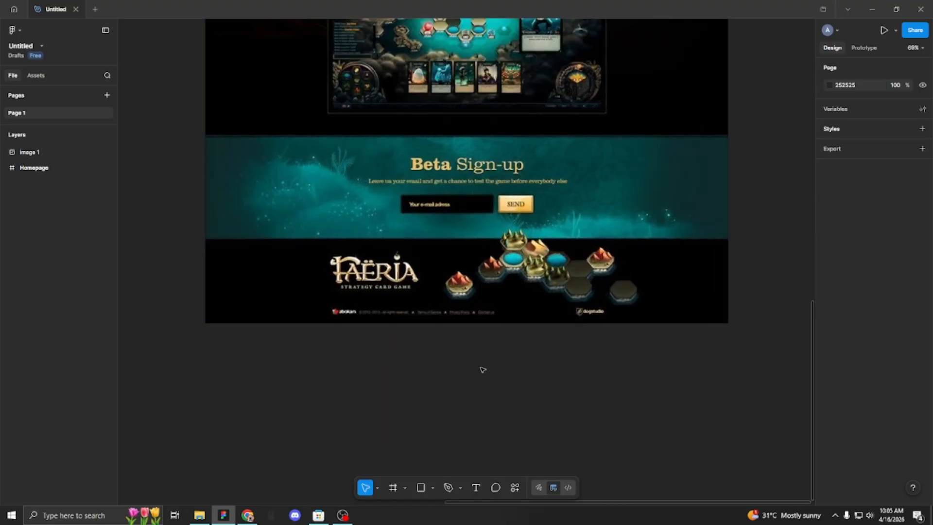
pyautogui.moveTo(479, 360); pyautogui.dragTo(475, 331)
pyautogui.scroll(5, 475, 331)
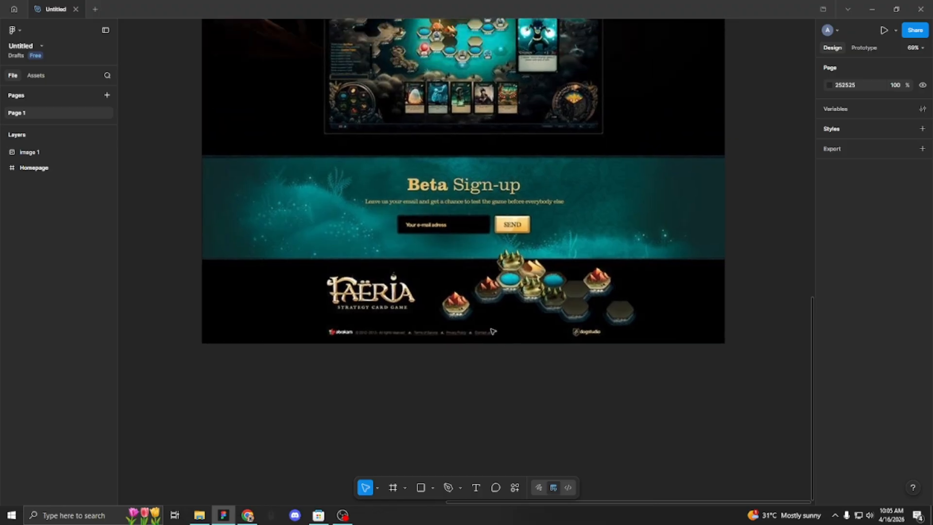
pyautogui.scroll(-5, 513, 311)
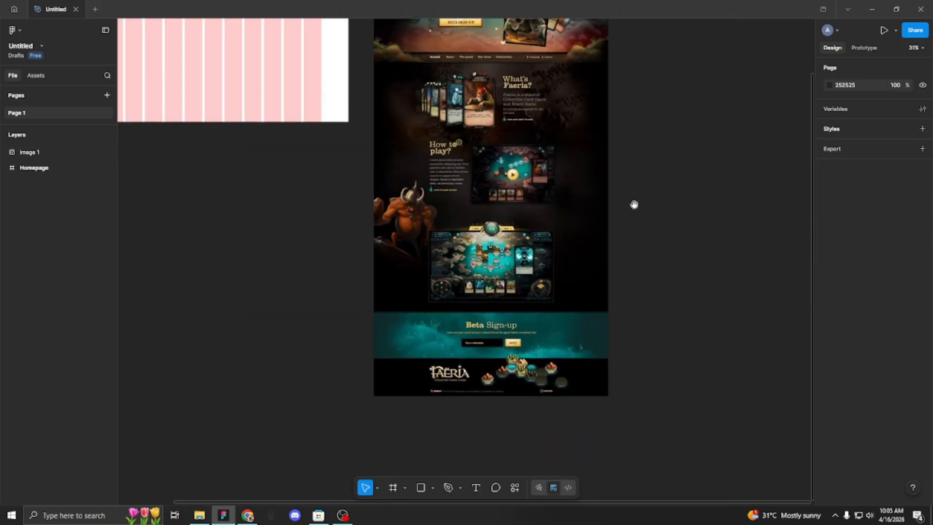
pyautogui.moveTo(633, 202); pyautogui.dragTo(627, 335)
pyautogui.scroll(5, 418, 161)
pyautogui.moveTo(562, 161); pyautogui.dragTo(509, 251)
pyautogui.scroll(3, 442, 156)
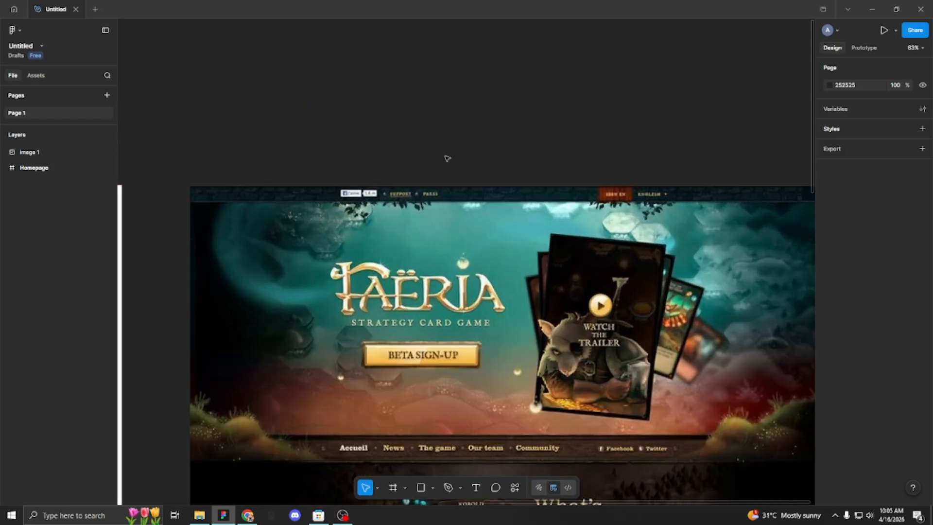
pyautogui.scroll(-6, 414, 261)
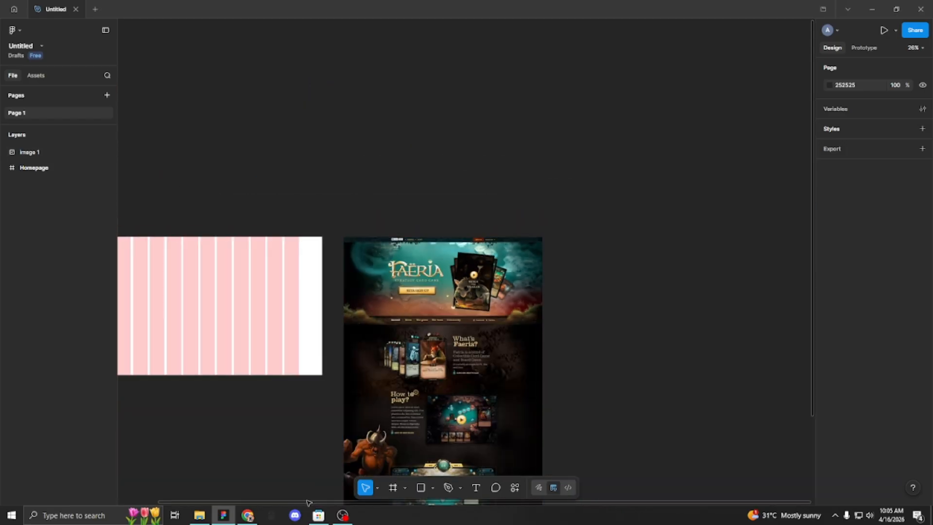
# Switch to Chrome, copy the Faeria reference image, and open chatgpt.com in a new tab.
pyautogui.click(248, 515)
pyautogui.rightClick(431, 221)
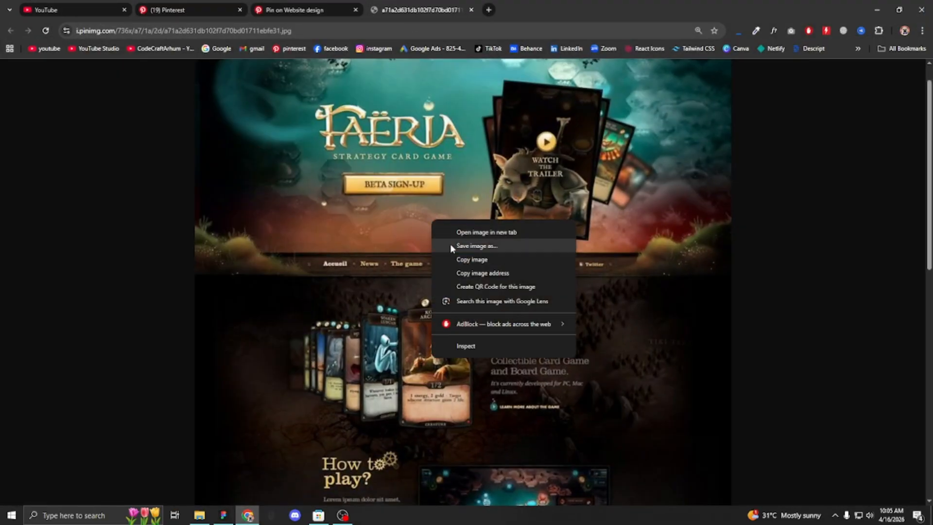
pyautogui.click(452, 258)
pyautogui.click(489, 10)
pyautogui.write('chatgpt.com')
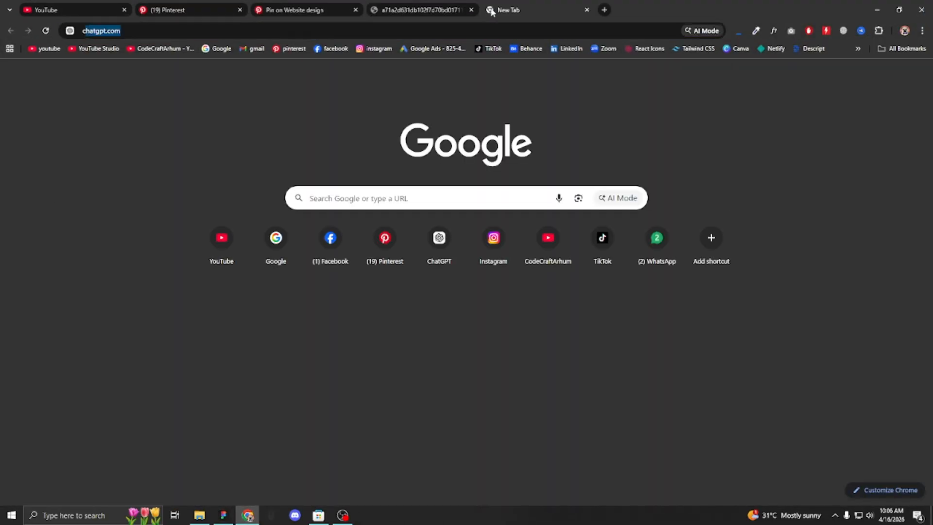
pyautogui.press('Return')
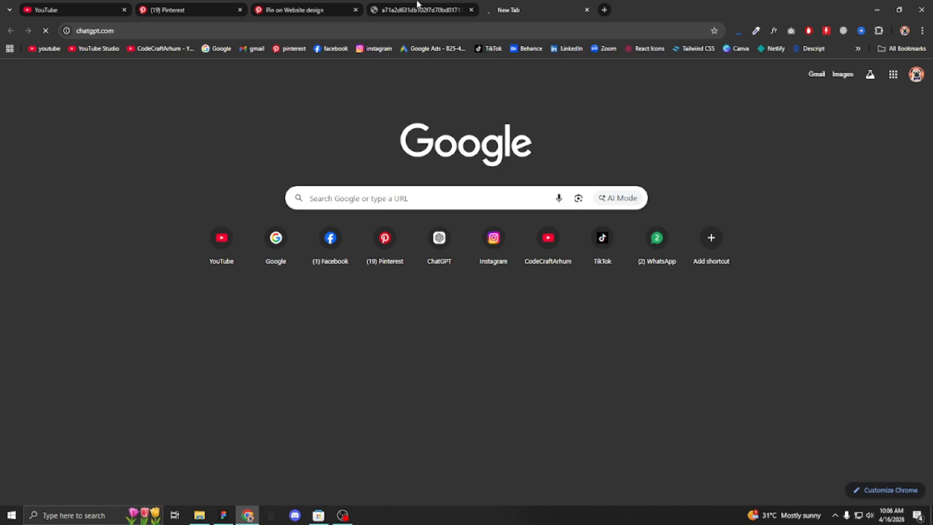
pyautogui.click(417, 7)
pyautogui.scroll(-6, 438, 210)
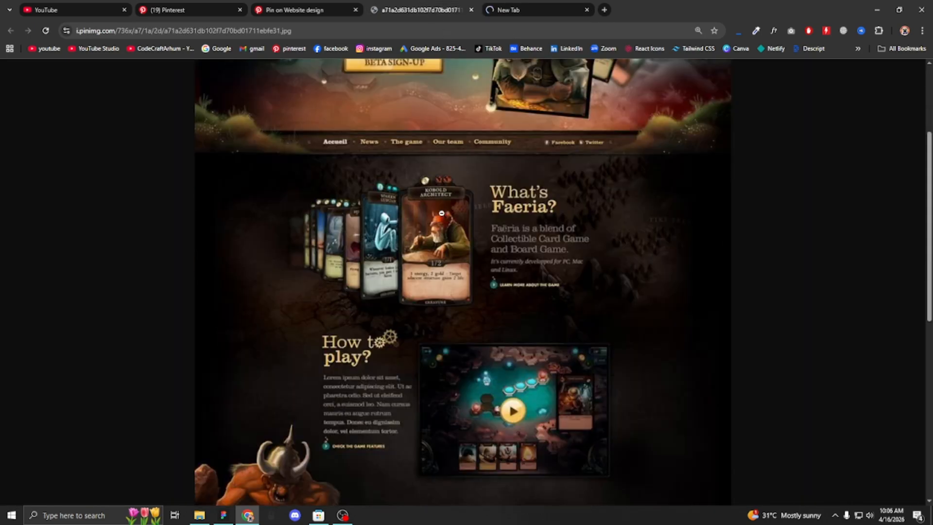
pyautogui.scroll(-1, 441, 214)
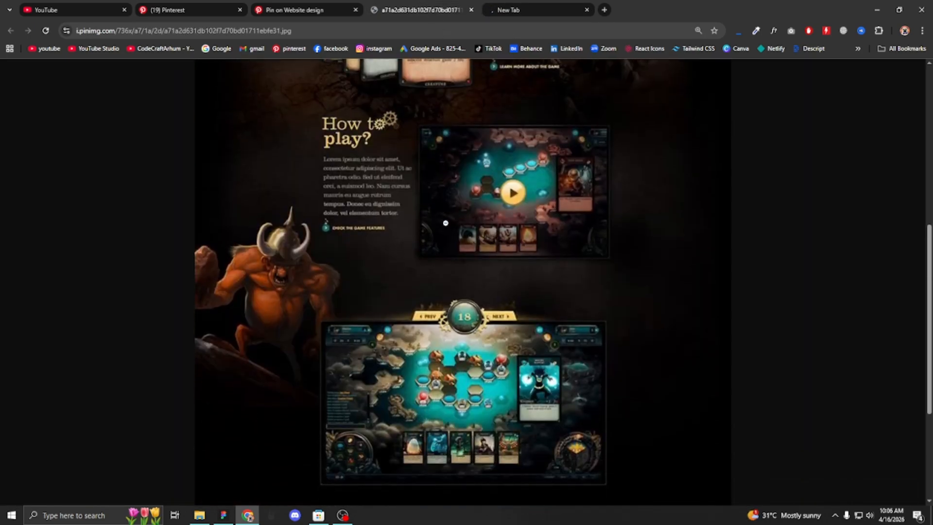
pyautogui.click(514, 6)
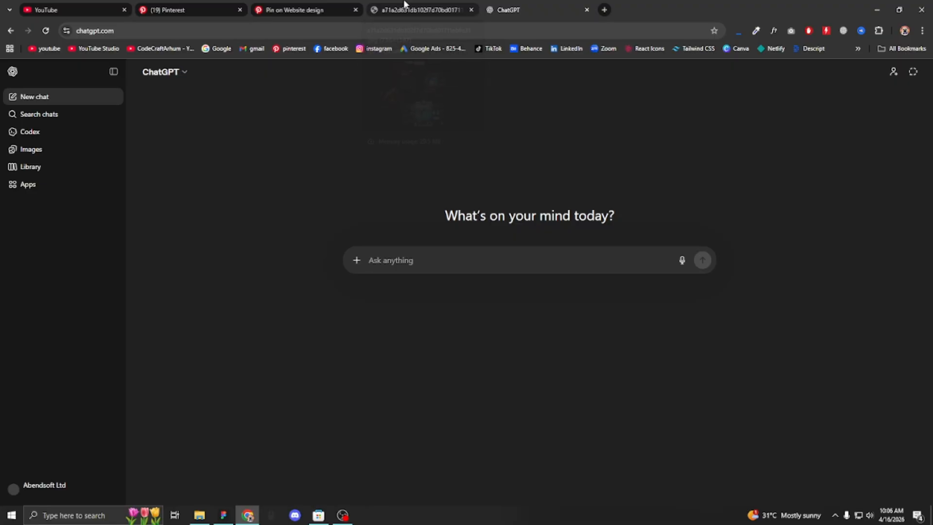
# Paste the reference image into ChatGPT and send "is design mein jo colors use howy hain unka aik single color pallete create krky mujey dy do".
pyautogui.hotkey('ctrl', 'v')
pyautogui.write('is')
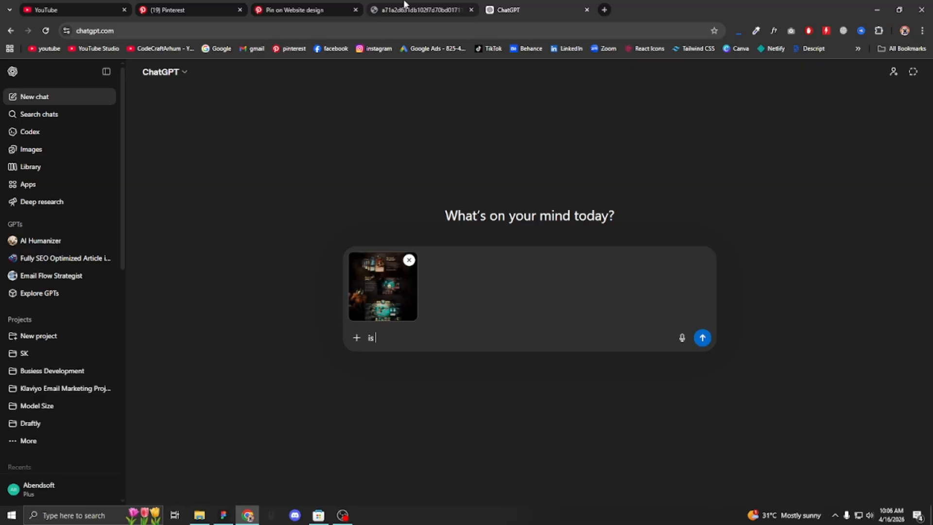
pyautogui.write('sign mein jo colors use howy hai')
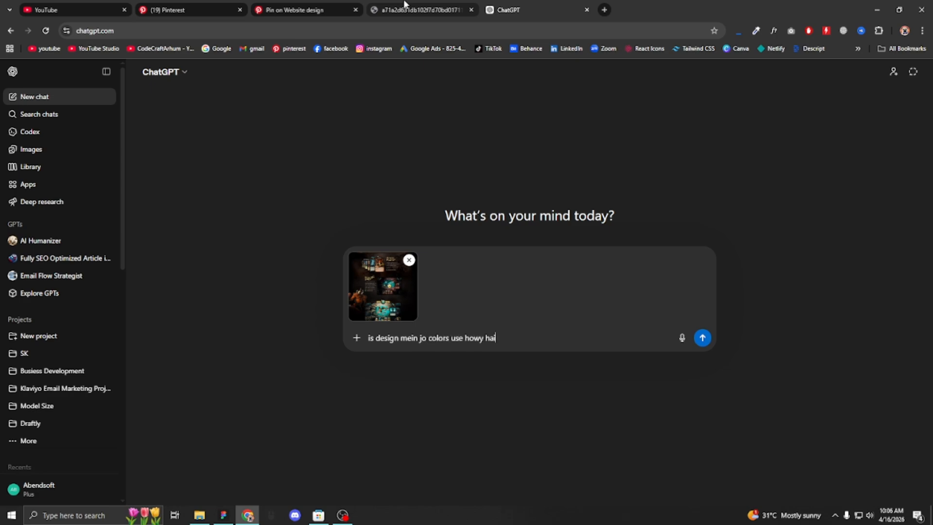
pyautogui.write('n usnka aik single color pallete create krky mujey')
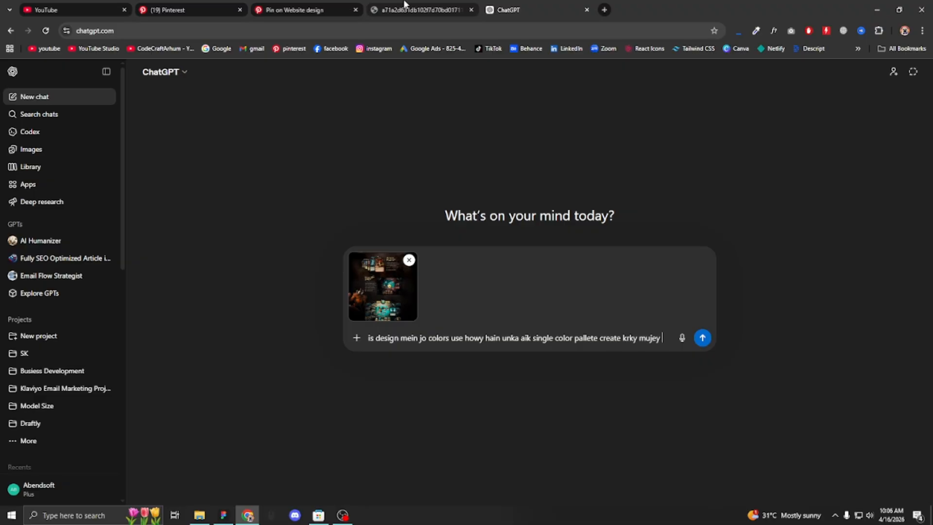
pyautogui.write('dy do')
pyautogui.press('Return')
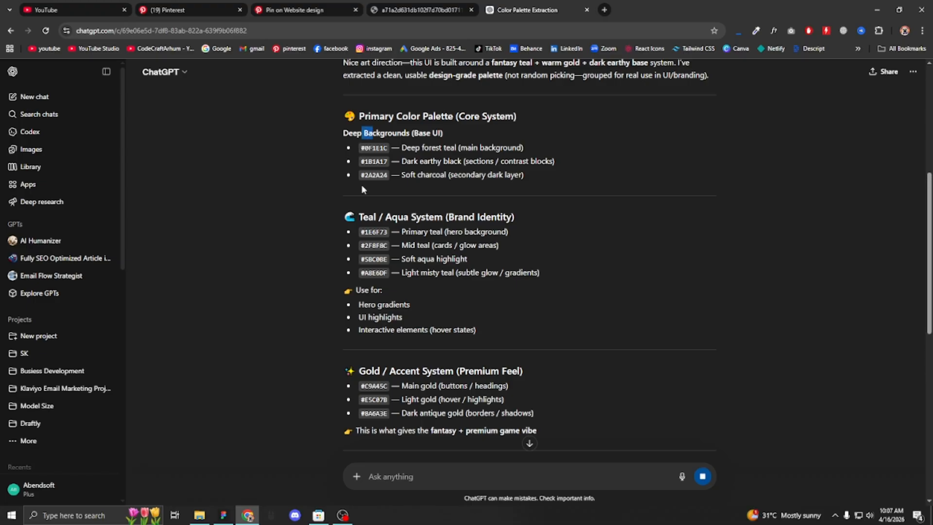
# Review ChatGPT's extracted color palette and copy the deep forest teal code #0F1E1C.
pyautogui.moveTo(390, 129); pyautogui.dragTo(430, 123)
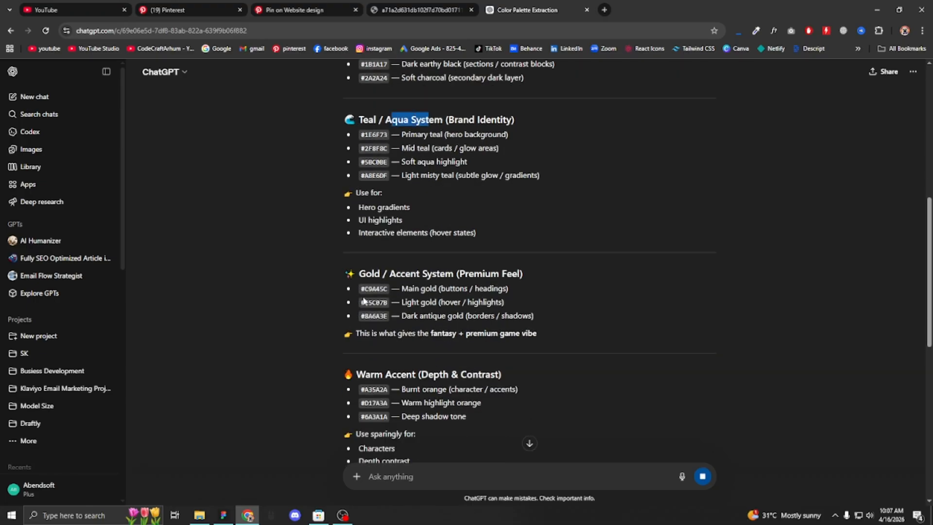
pyautogui.scroll(-8, 408, 368)
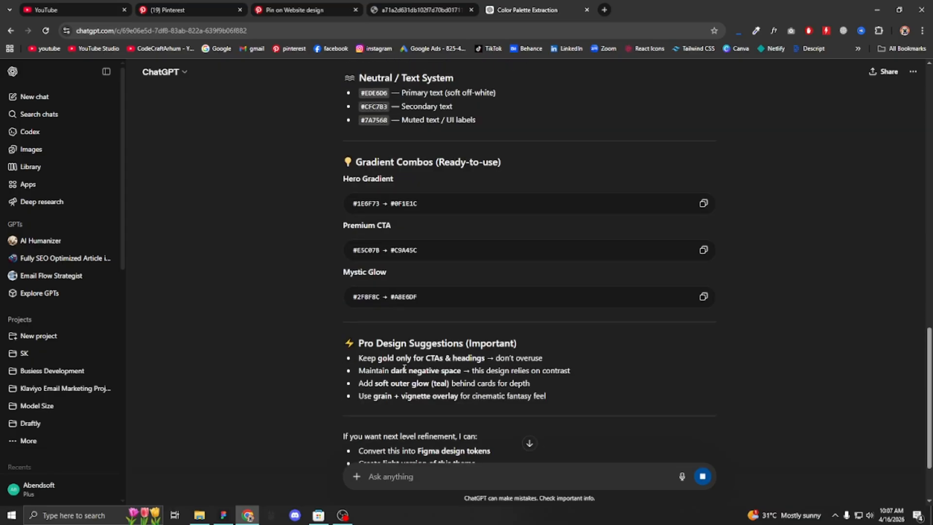
pyautogui.scroll(10, 403, 372)
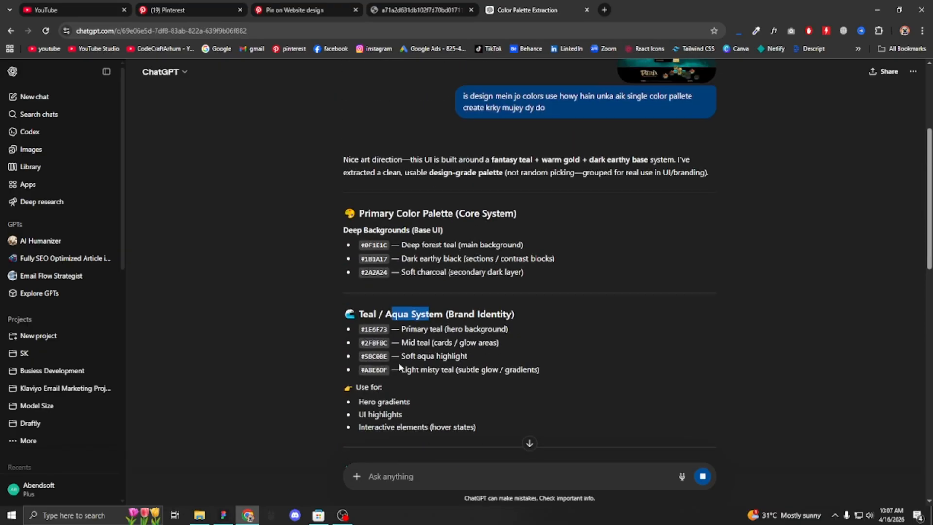
pyautogui.moveTo(362, 244); pyautogui.dragTo(389, 245)
# Switch to Figma, draw a 132 × 132 square above the reference image, and fill it with #0F1E1C.
pyautogui.hotkey('alt', 'Tab')
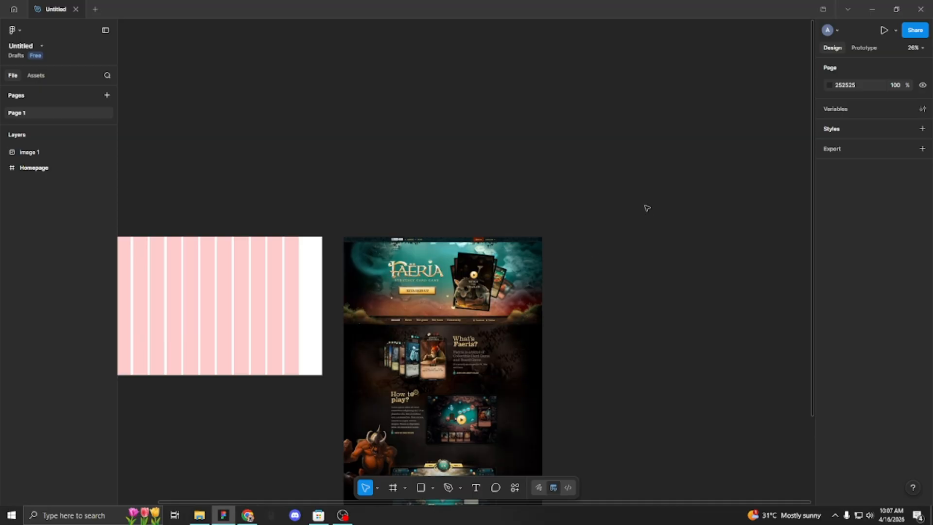
pyautogui.press('r')
pyautogui.moveTo(361, 120); pyautogui.dragTo(343, 101)
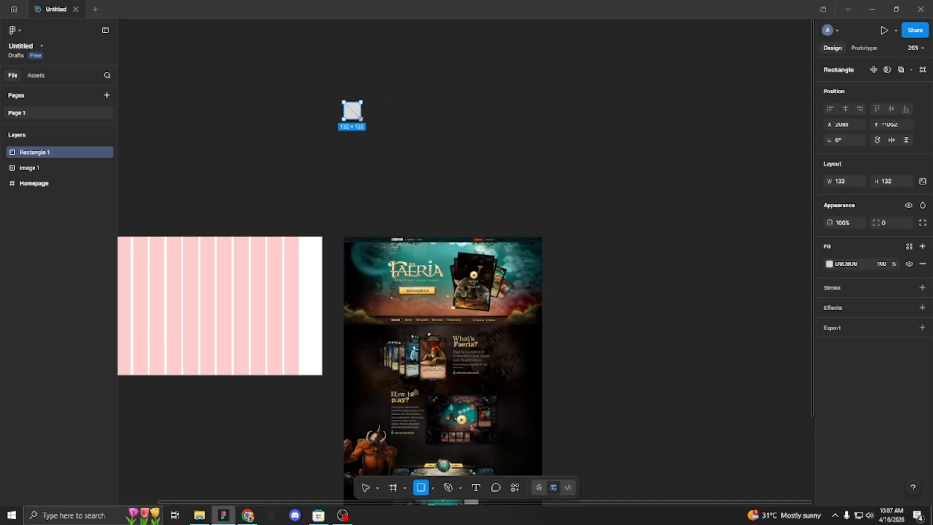
pyautogui.scroll(5, 360, 114)
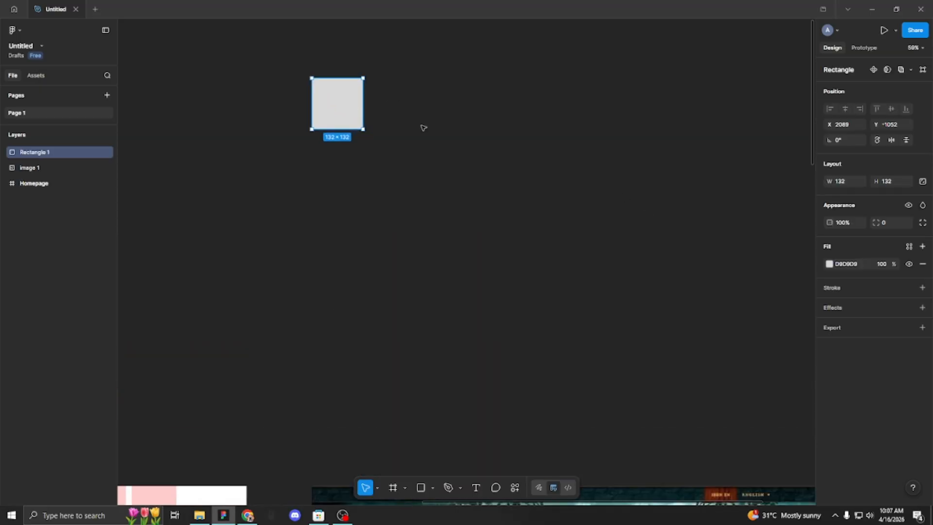
pyautogui.click(850, 266)
pyautogui.hotkey('ctrl', 'v')
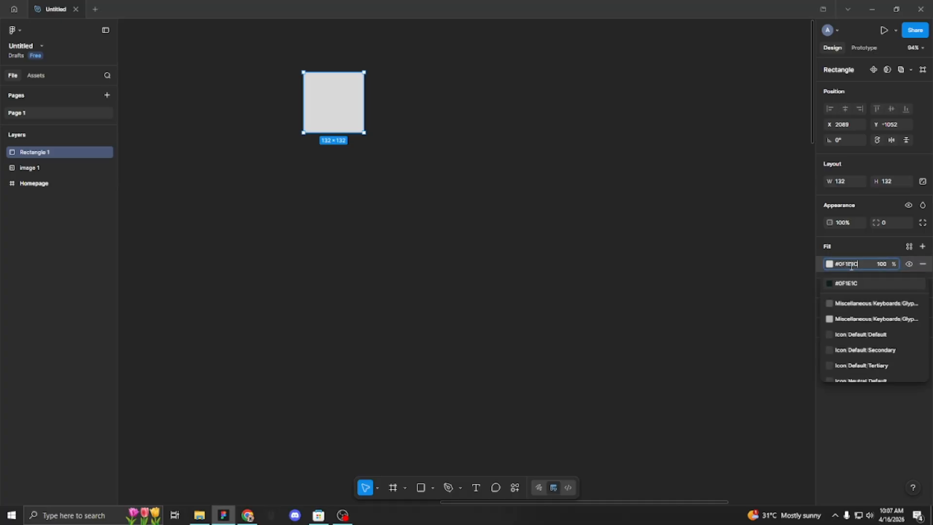
pyautogui.press('Return')
pyautogui.click(370, 142)
pyautogui.click(334, 104)
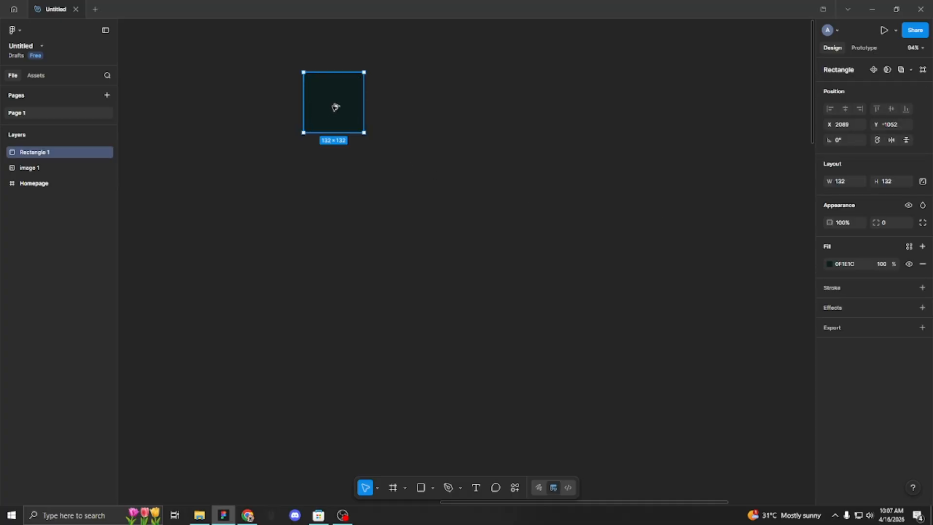
# Duplicate the first swatch beside itself with a 14 px gap and fill the copy with the palette's dark earthy black, #1B1A17.
pyautogui.moveTo(333, 104); pyautogui.dragTo(388, 105)
pyautogui.hotkey('alt', 'Tab')
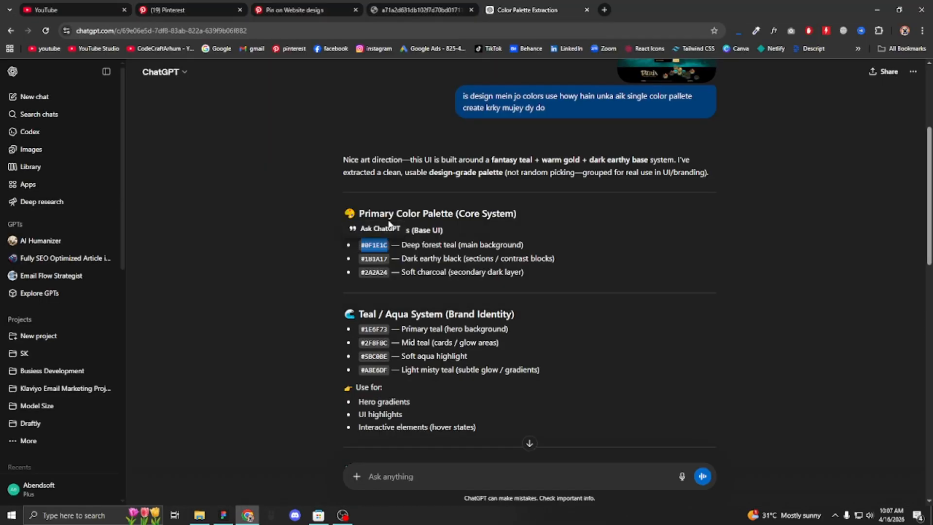
pyautogui.moveTo(362, 259); pyautogui.dragTo(377, 257)
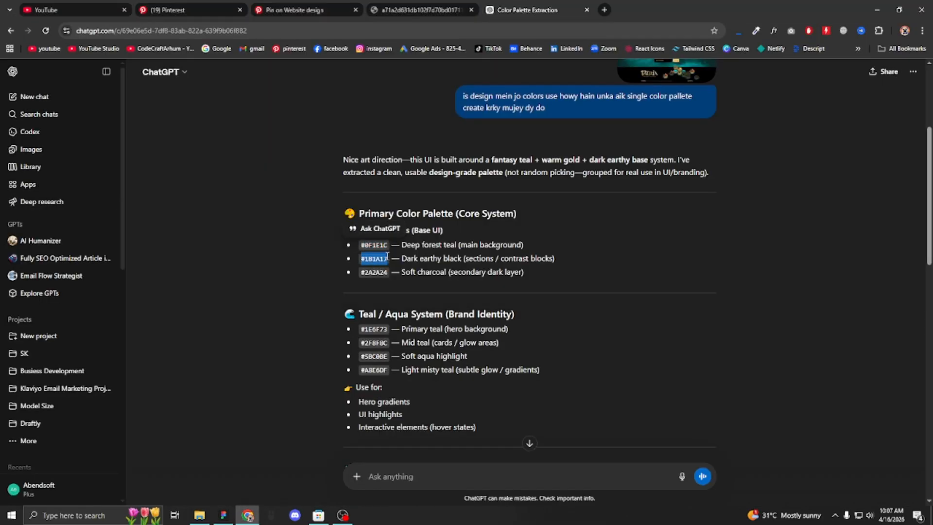
pyautogui.hotkey('alt', 'Tab')
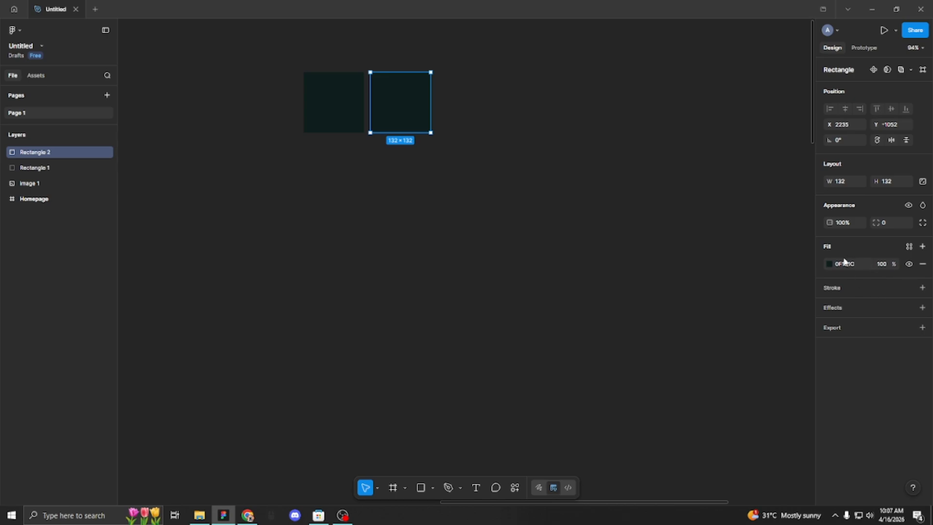
pyautogui.click(845, 264)
pyautogui.write('#1B1A17')
pyautogui.press('Return')
pyautogui.click(474, 194)
# Duplicate the #1B1A17 swatch with a 14 px gap and copy the soft charcoal code #2A2A24 from ChatGPT's palette.
pyautogui.moveTo(393, 122); pyautogui.dragTo(457, 115)
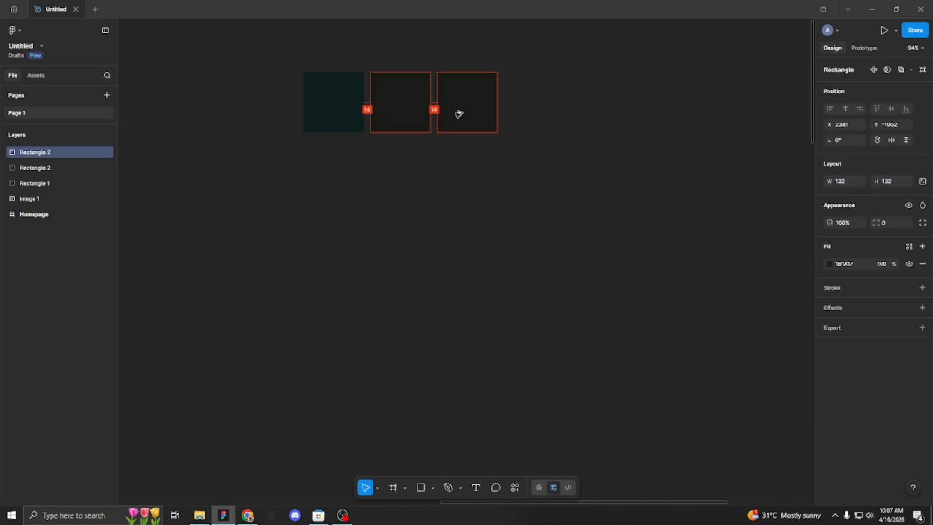
pyautogui.hotkey('alt', 'Tab')
pyautogui.moveTo(362, 275); pyautogui.dragTo(383, 272)
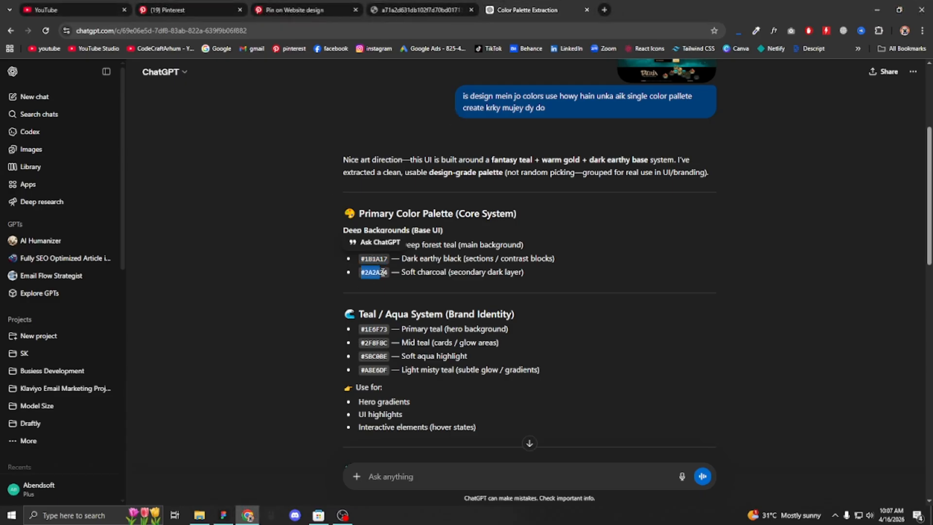
pyautogui.hotkey('alt', 'Tab')
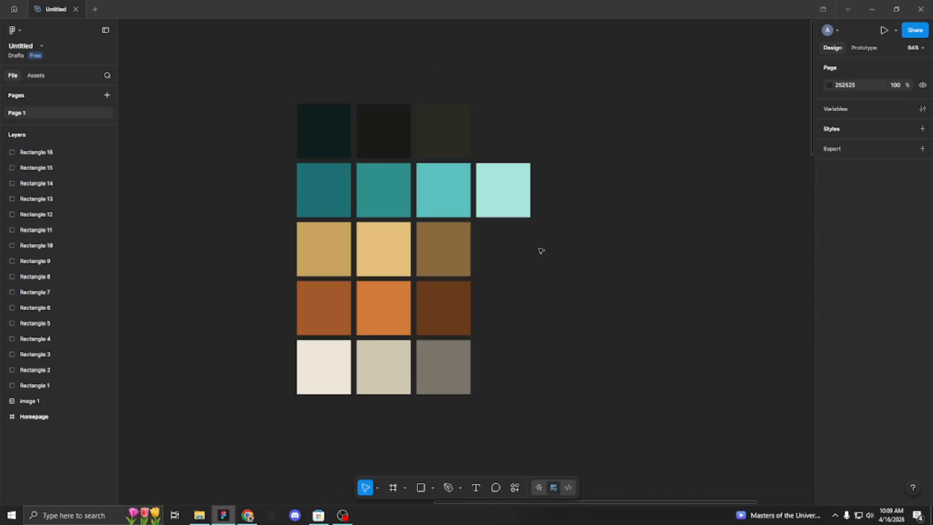
# Review the color swatch grid against the reference image, down to its Beta Sign-up and footer sections.
pyautogui.scroll(-8, 550, 252)
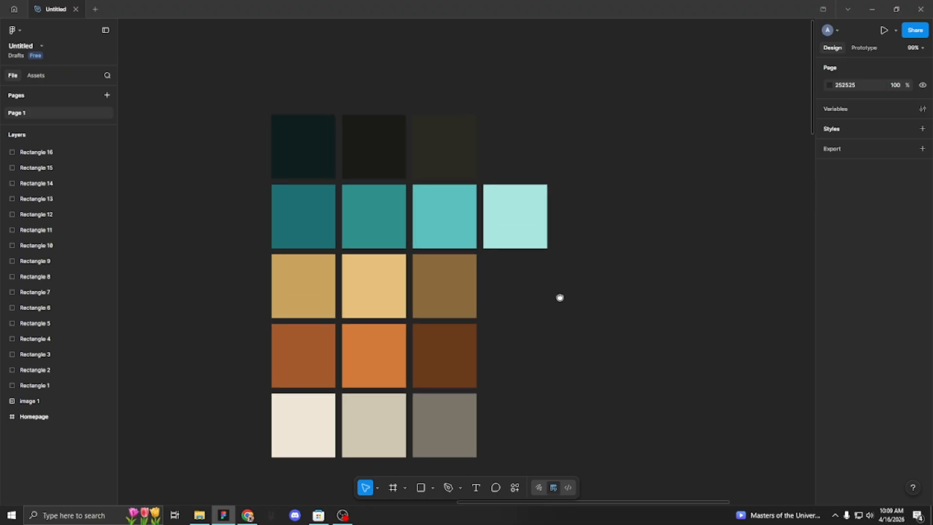
pyautogui.scroll(-10, 563, 309)
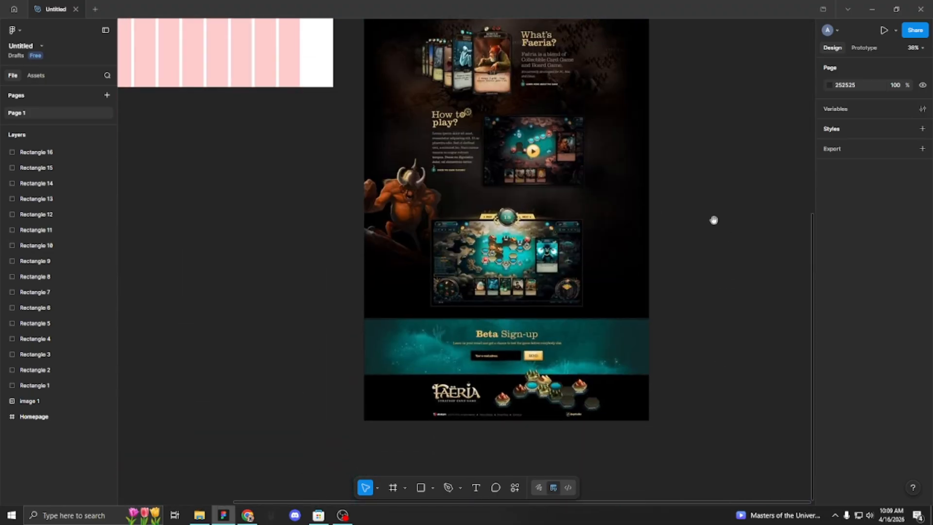
pyautogui.scroll(8, 713, 220)
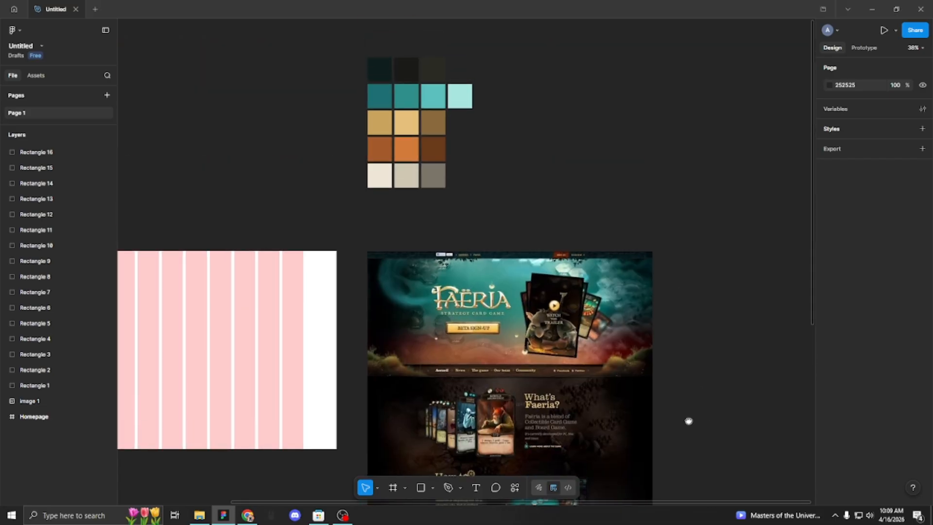
pyautogui.scroll(-10, 683, 167)
pyautogui.scroll(6, 692, 175)
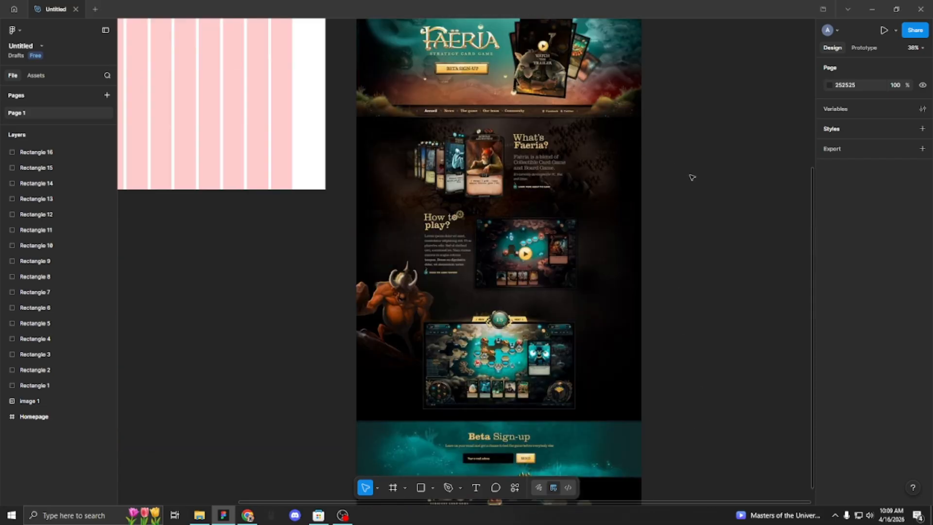
pyautogui.scroll(-5, 692, 178)
pyautogui.keyDown('ctrl'); pyautogui.scroll(5, 535, 311); pyautogui.keyUp('ctrl')
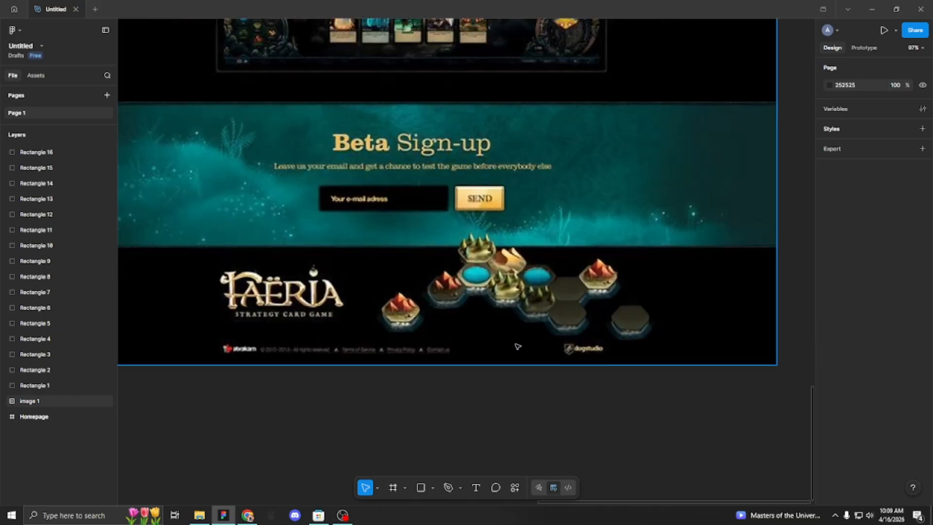
pyautogui.keyDown('ctrl'); pyautogui.scroll(-3, 406, 367); pyautogui.keyUp('ctrl')
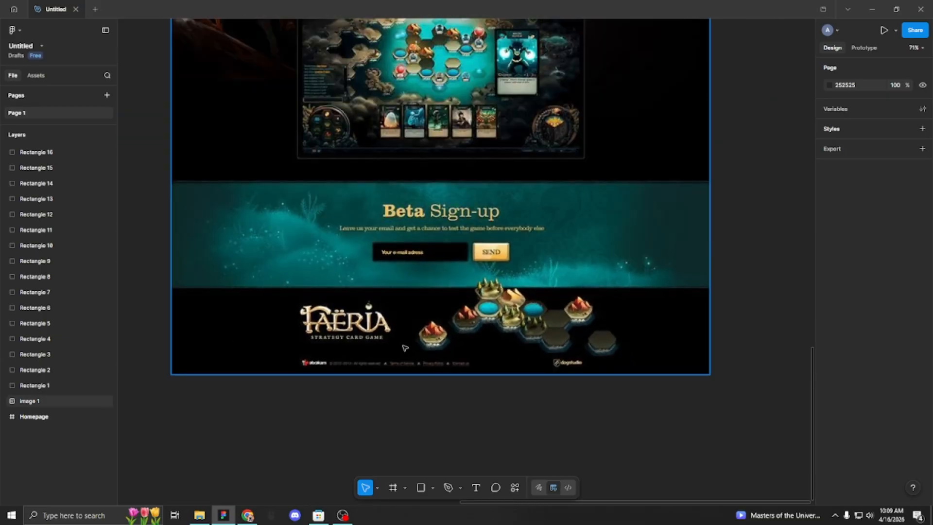
# Examine the reference image from the How to play? section up through What's Faeria?, the navigation bar, hero and header.
pyautogui.scroll(8, 404, 347)
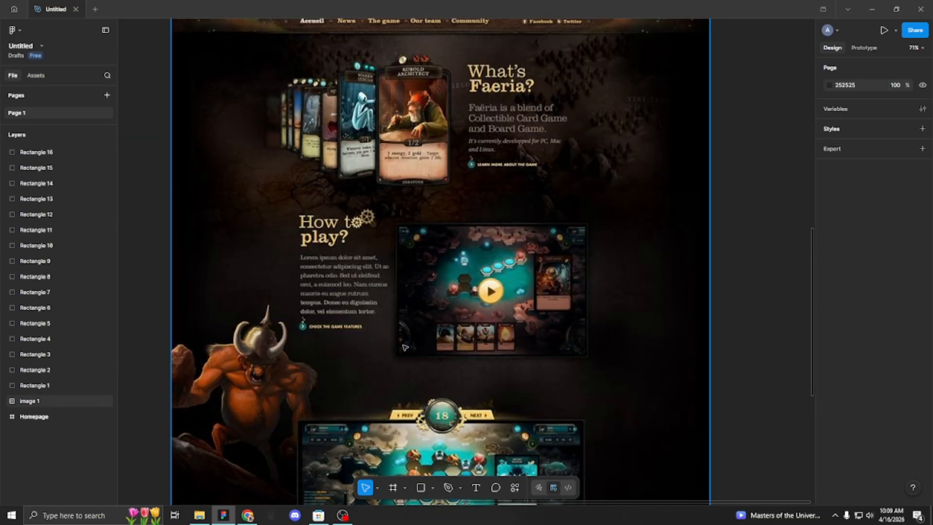
pyautogui.scroll(4, 404, 348)
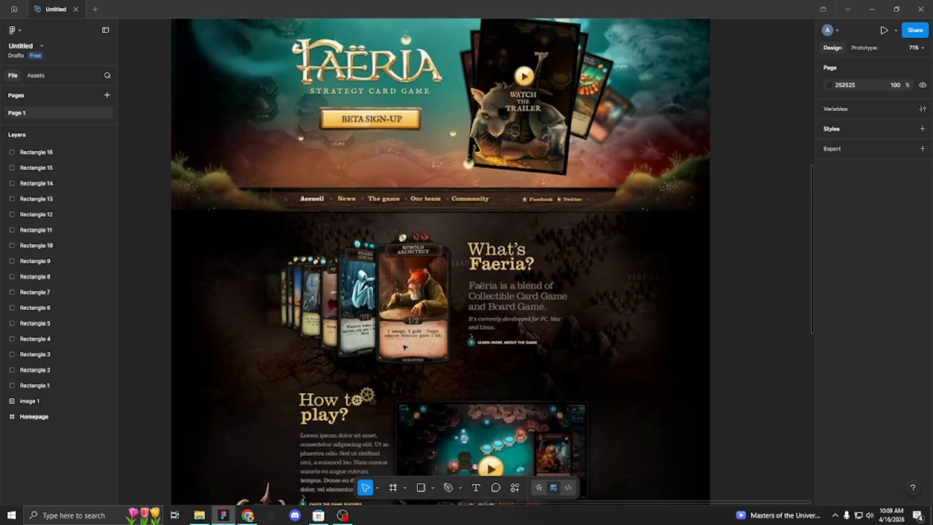
pyautogui.scroll(3, 405, 347)
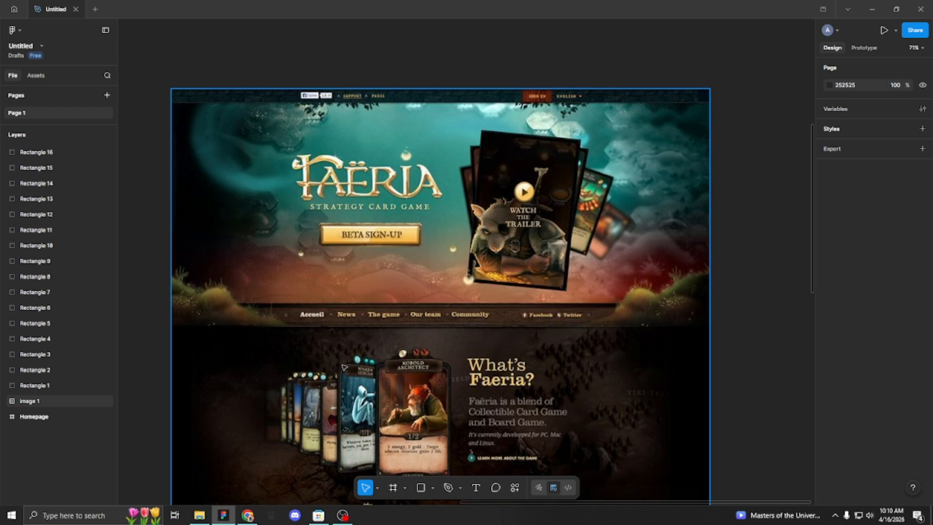
pyautogui.scroll(2, 417, 369)
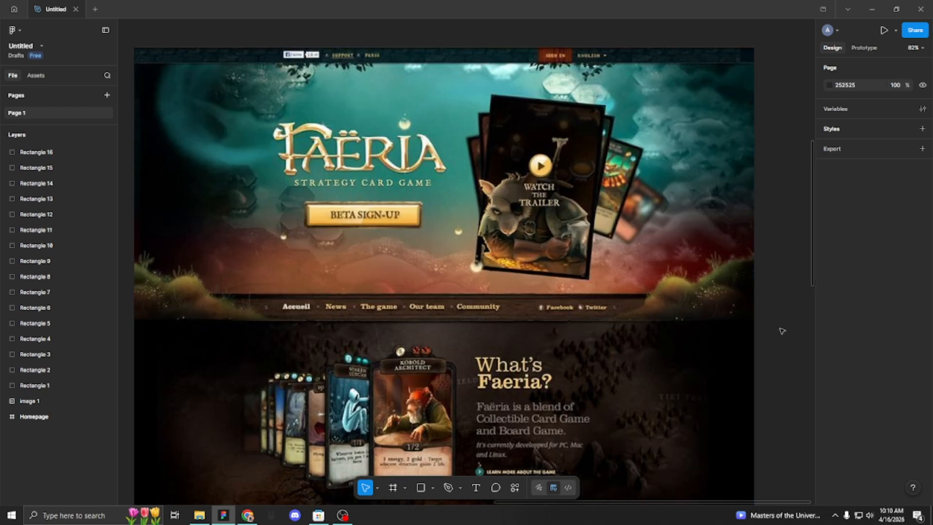
pyautogui.scroll(-1, 781, 327)
pyautogui.moveTo(781, 284); pyautogui.dragTo(792, 353)
pyautogui.scroll(1, 792, 354)
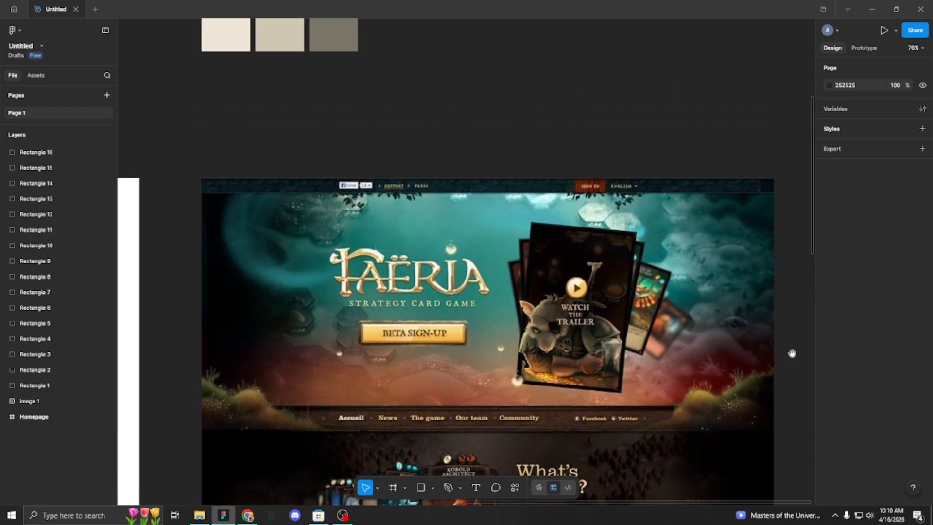
# Review the color swatch grid and the reference's hero section, including the Faeria logo and its Strategy Card Game lettering.
pyautogui.moveTo(570, 113); pyautogui.dragTo(610, 223)
pyautogui.scroll(-4, 503, 260)
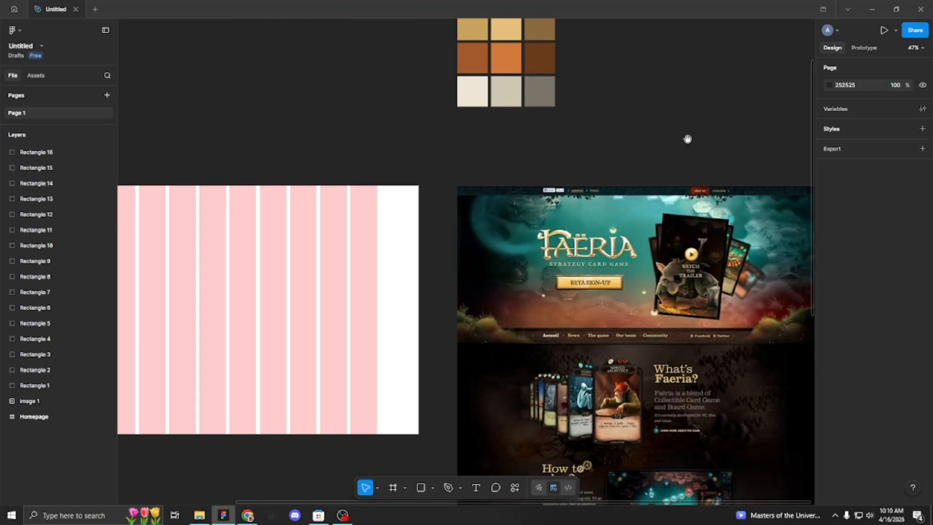
pyautogui.moveTo(688, 140); pyautogui.dragTo(534, 209)
pyautogui.scroll(3, 458, 308)
pyautogui.scroll(5, 375, 155)
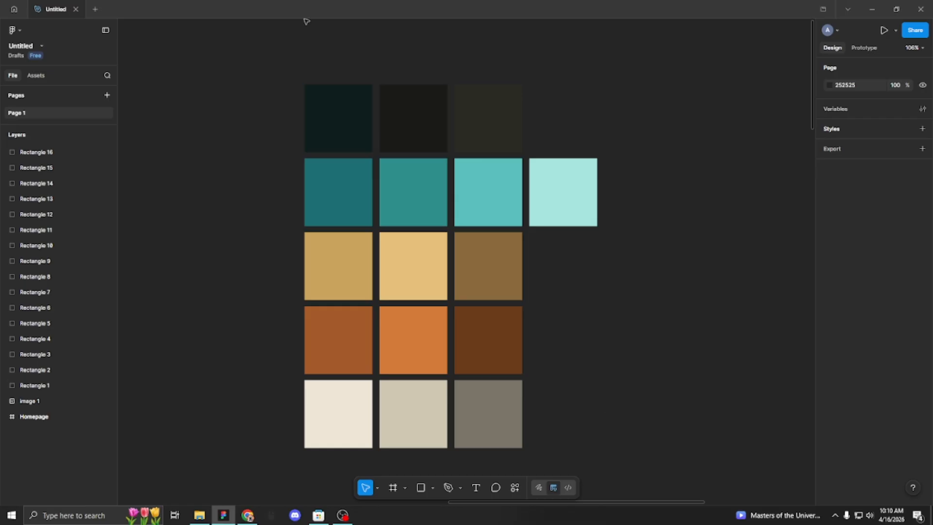
pyautogui.scroll(-5, 325, 296)
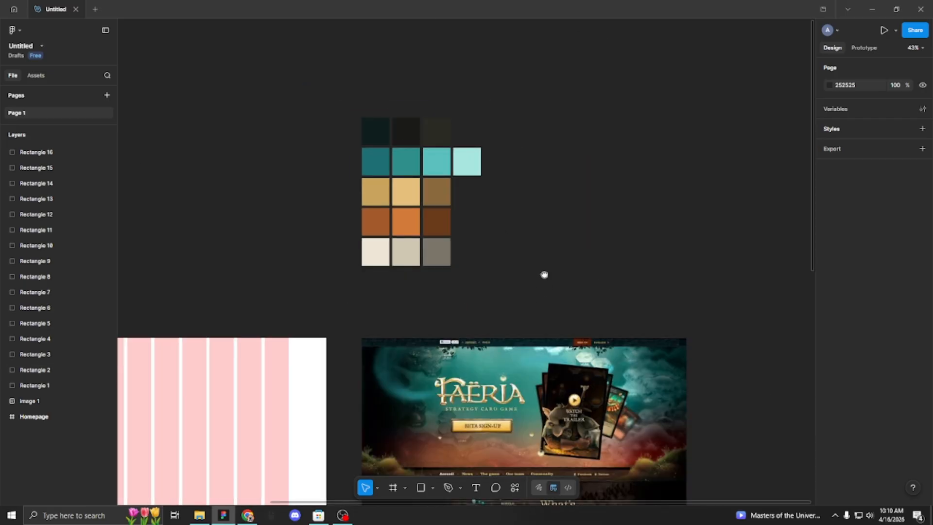
pyautogui.moveTo(544, 275); pyautogui.dragTo(557, 176)
pyautogui.moveTo(275, 176); pyautogui.dragTo(263, 125)
pyautogui.moveTo(456, 134); pyautogui.dragTo(425, 171)
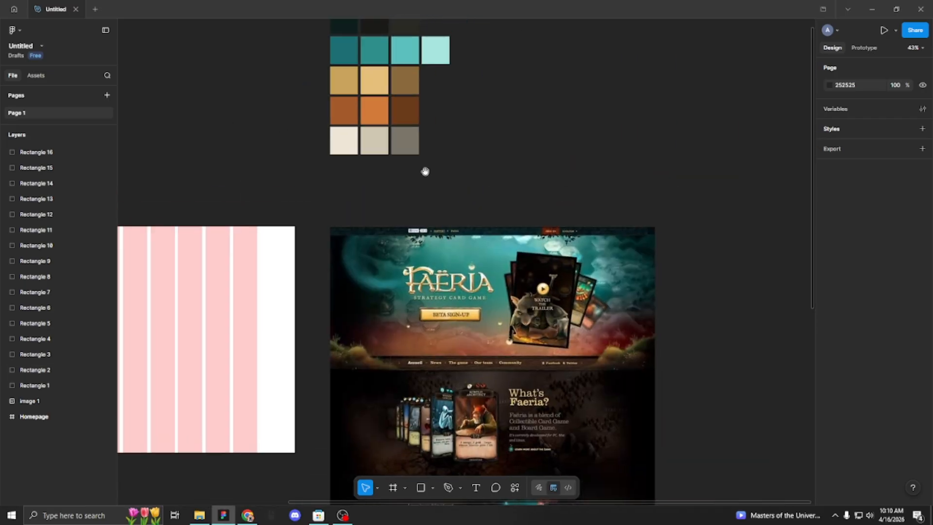
pyautogui.click(453, 307)
pyautogui.scroll(4, 453, 308)
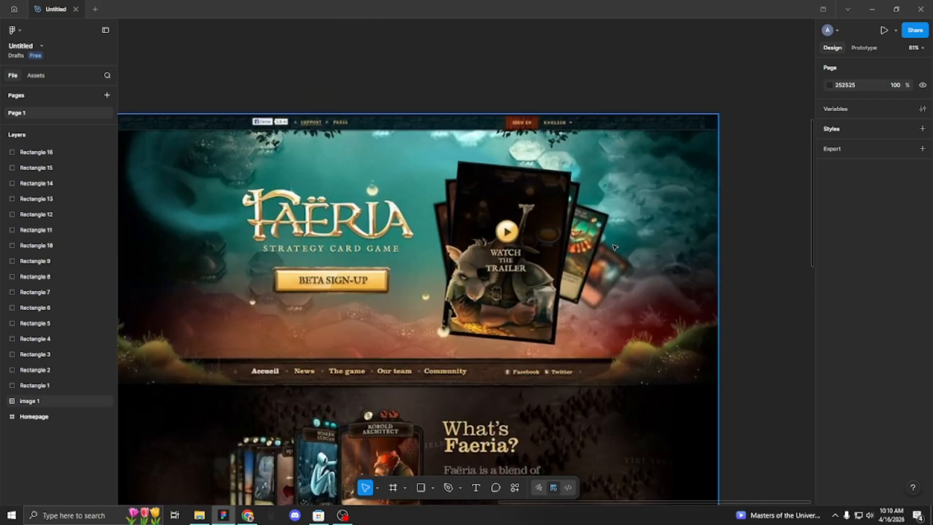
pyautogui.scroll(-2, 476, 250)
pyautogui.scroll(2, 417, 254)
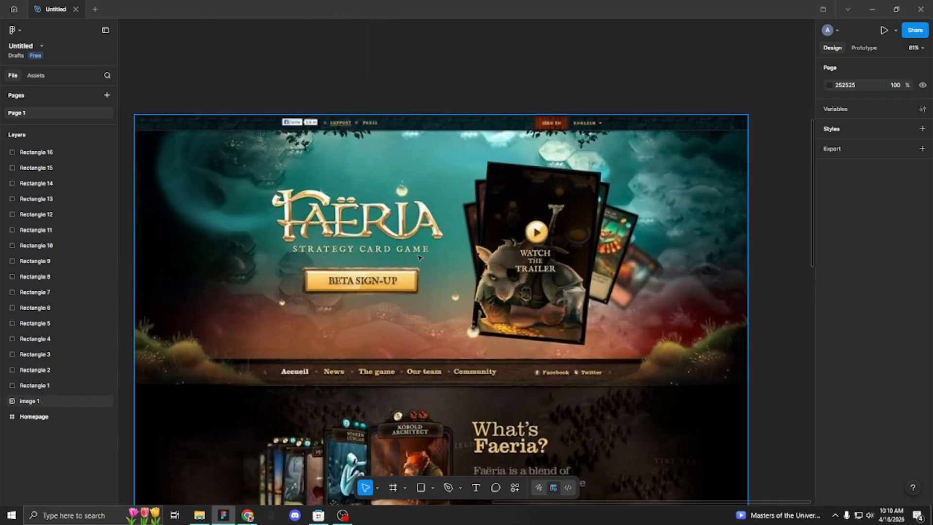
# Switch to Chrome, search Google for dafont in a new tab and open the DaFont website.
pyautogui.click(247, 515)
pyautogui.click(604, 10)
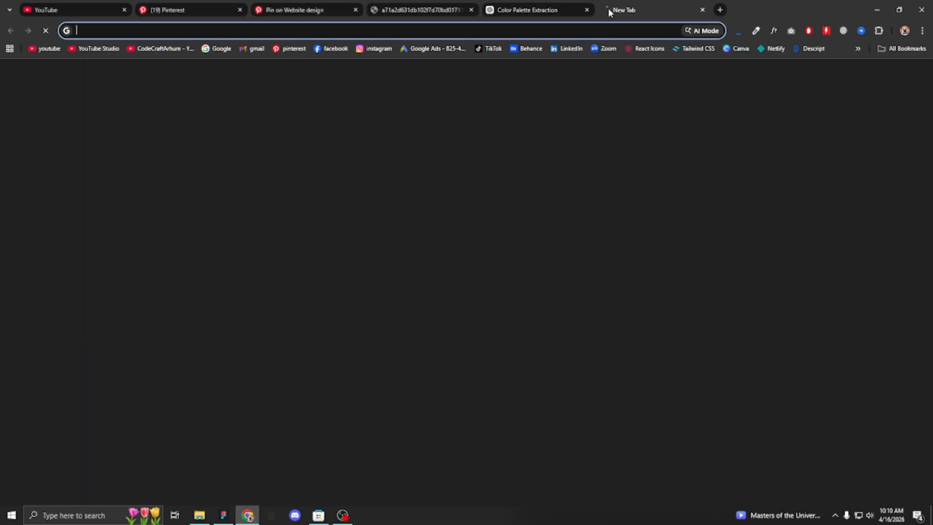
pyautogui.write('dafotn')
pyautogui.press('BackSpace')
pyautogui.press('BackSpace')
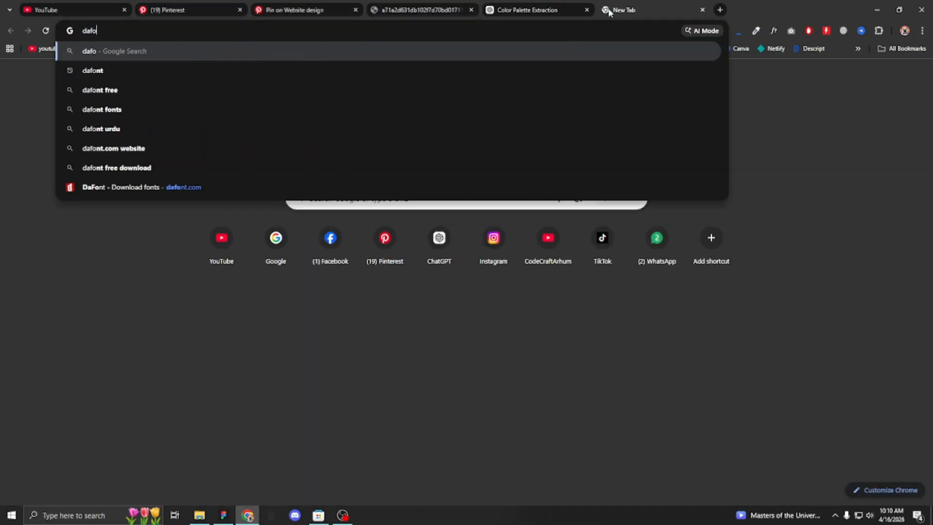
pyautogui.write('nt')
pyautogui.press('Return')
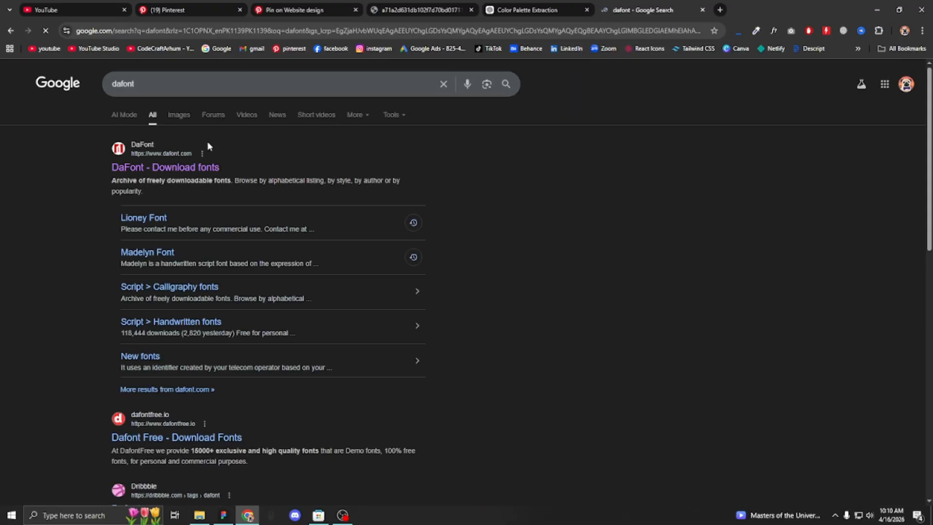
pyautogui.click(197, 173)
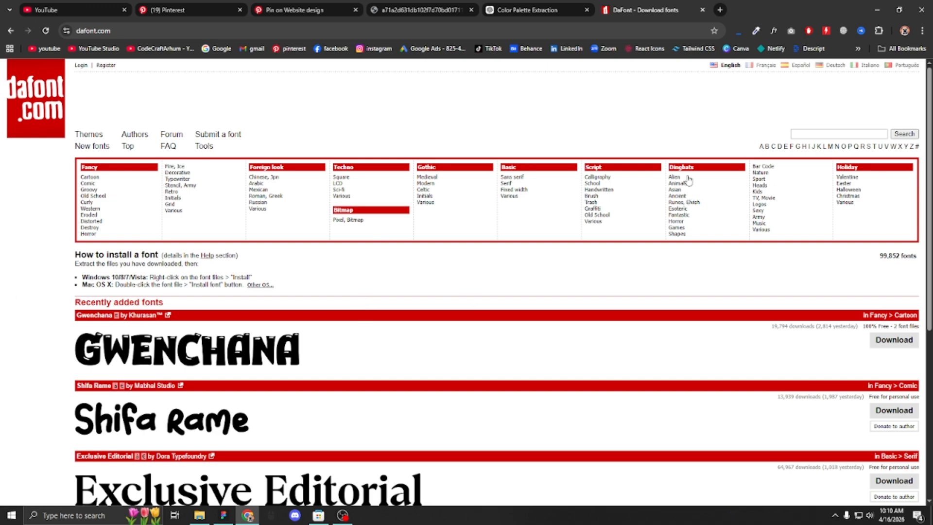
# Search DaFont for "gaming" fonts and look through the results.
pyautogui.scroll(-5, 157, 220)
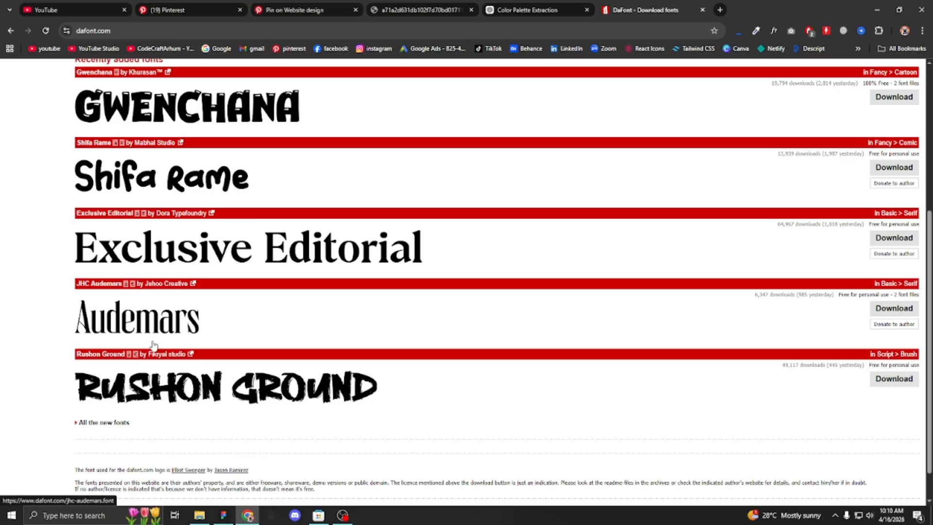
pyautogui.scroll(5, 534, 338)
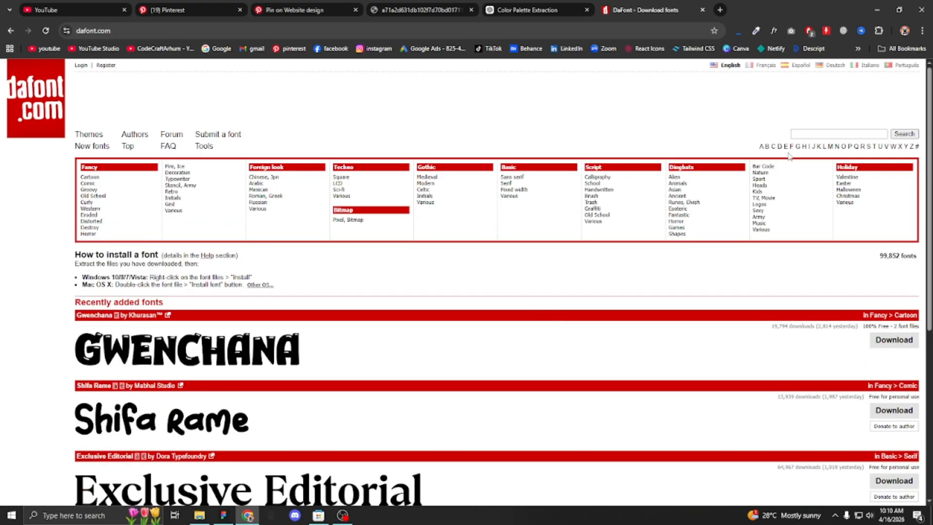
pyautogui.click(846, 131)
pyautogui.write('gam')
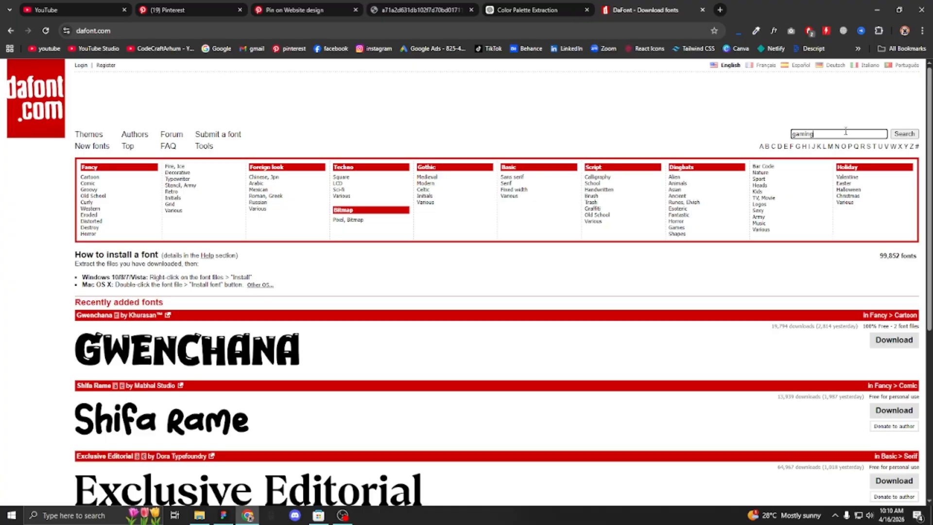
pyautogui.write('ing')
pyautogui.press('Return')
pyautogui.scroll(-1, 14, 370)
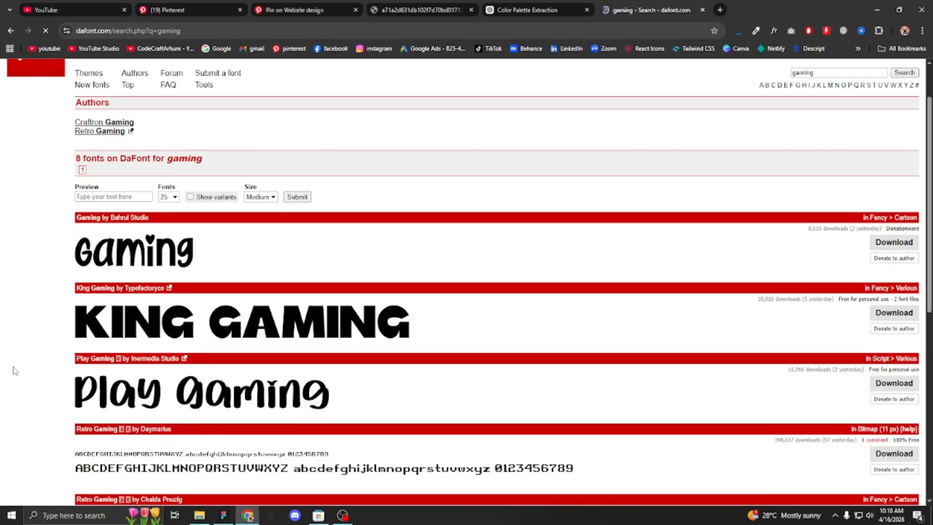
pyautogui.scroll(-8, 15, 371)
pyautogui.scroll(9, 14, 370)
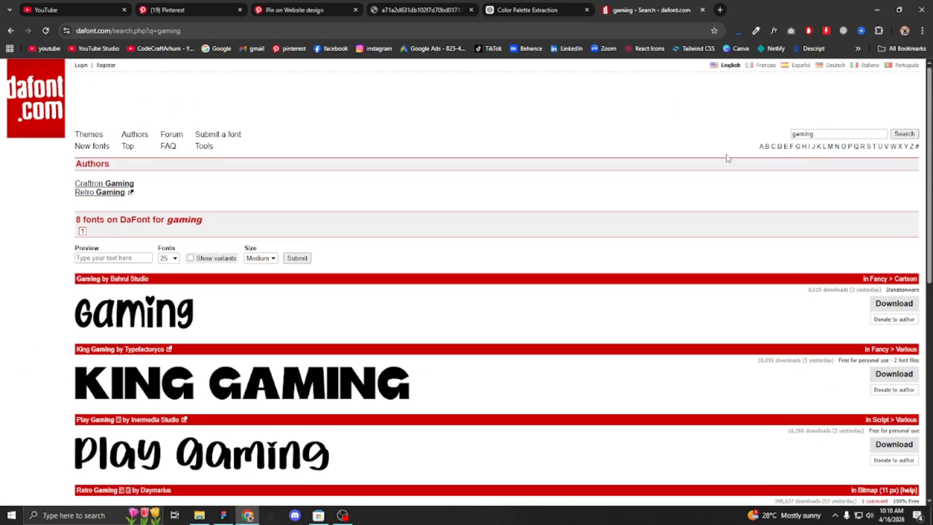
# Search DaFont for "gaming serif" and for "serif" alone, and browse the serif font results.
pyautogui.click(837, 134)
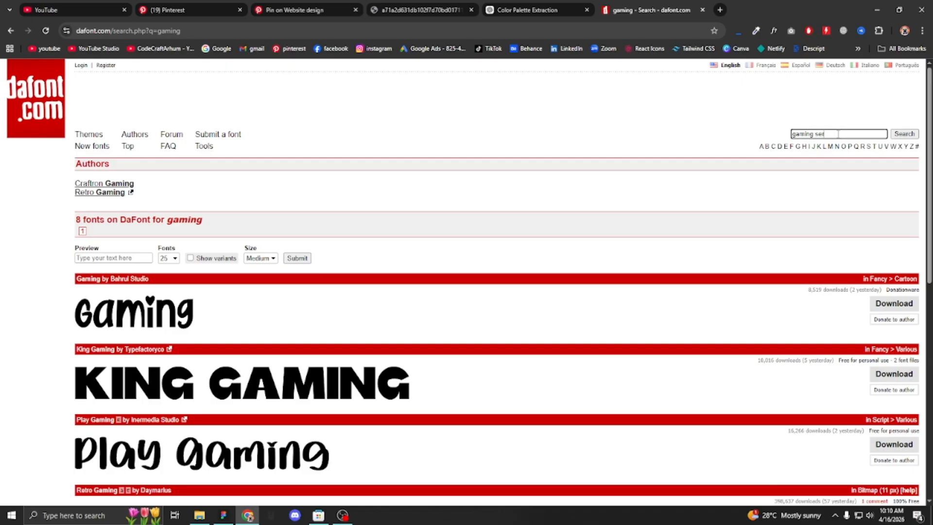
pyautogui.press('Return')
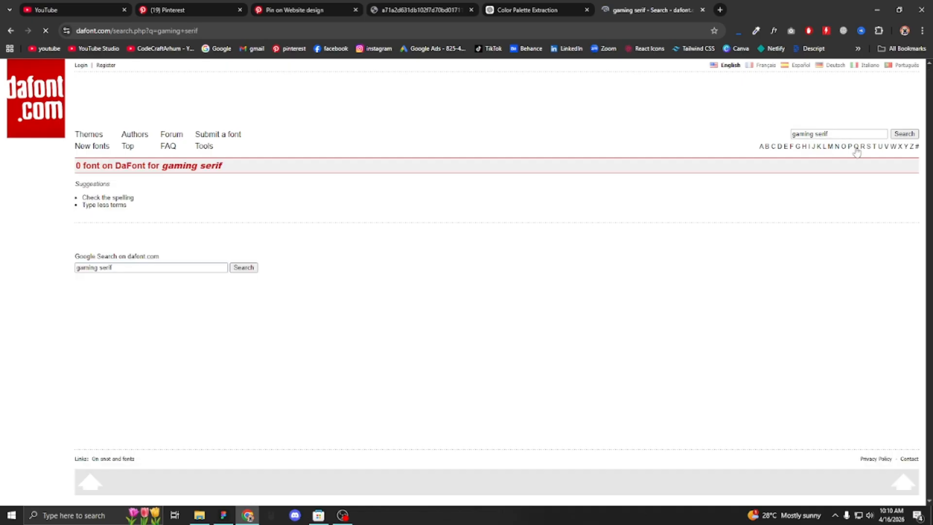
pyautogui.click(838, 134)
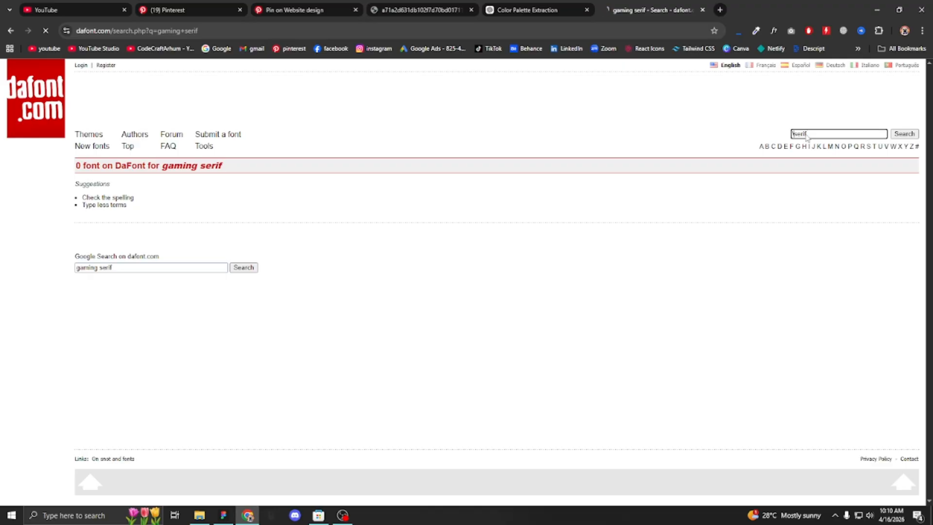
pyautogui.scroll(-2, 53, 300)
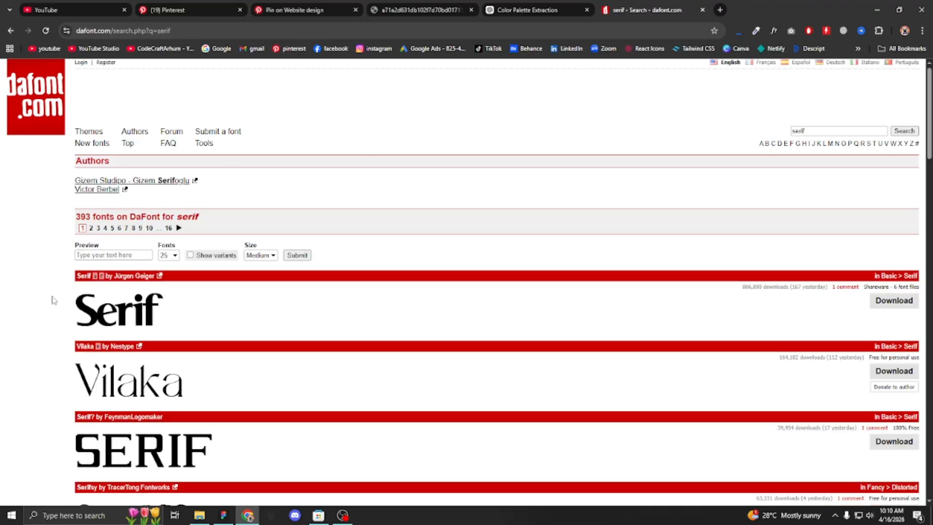
pyautogui.scroll(-7, 56, 300)
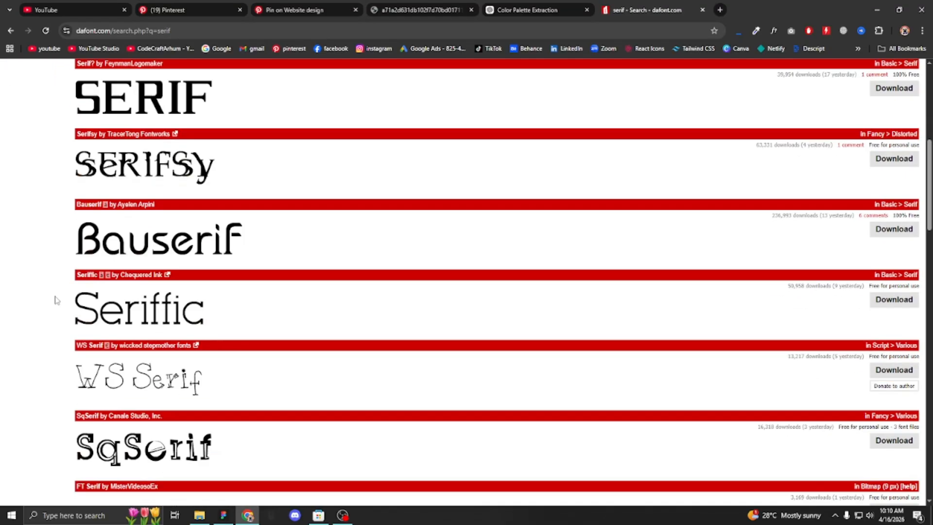
pyautogui.scroll(-3, 55, 299)
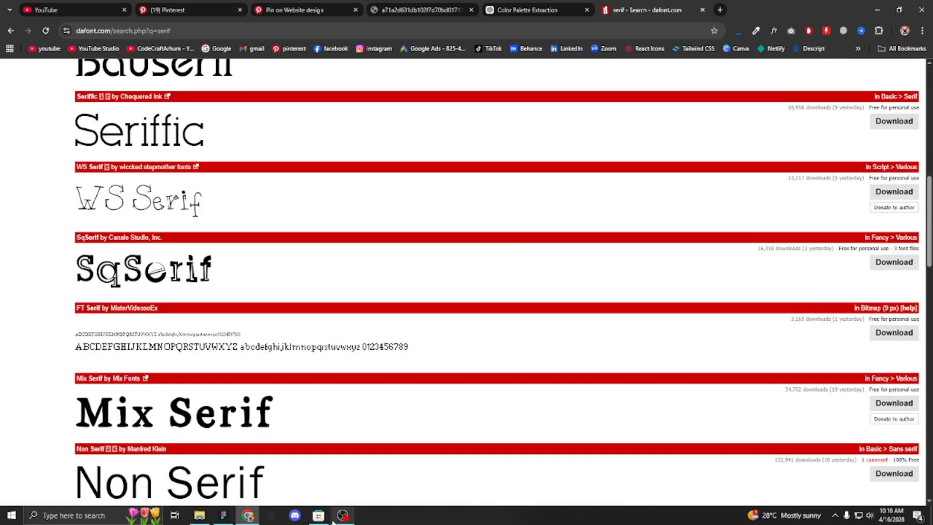
# Compare the serif fonts on the first results page with the lettering of the Faeria reference in Figma.
pyautogui.click(225, 516)
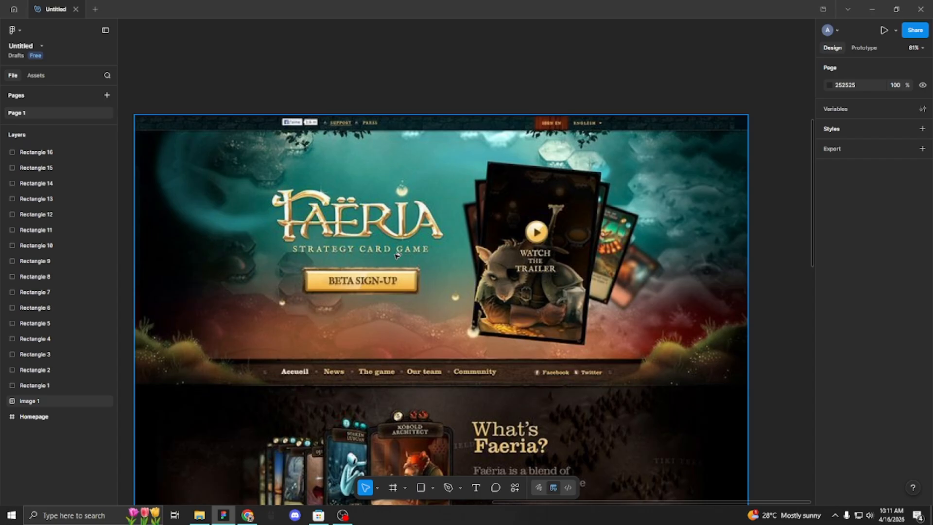
pyautogui.hotkey('alt', 'Tab')
pyautogui.scroll(6, 20, 292)
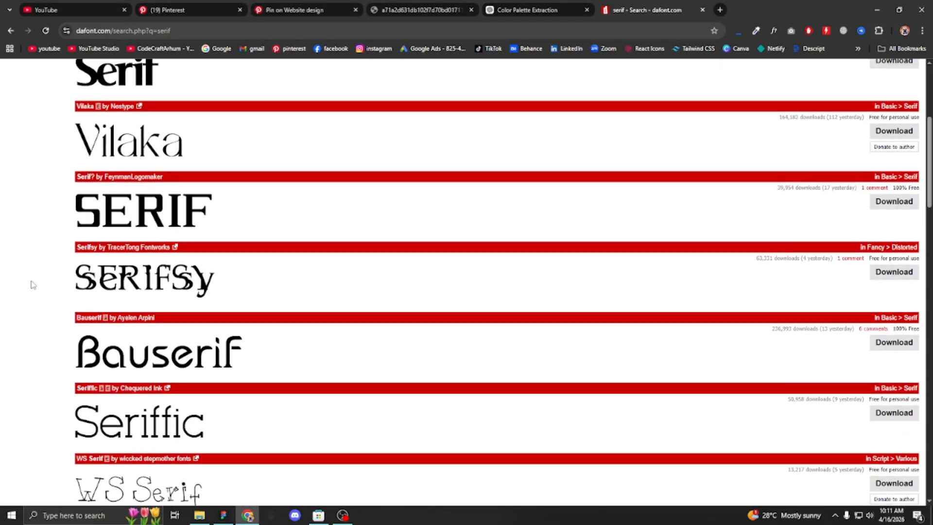
pyautogui.scroll(3, 33, 284)
pyautogui.scroll(-10, 32, 286)
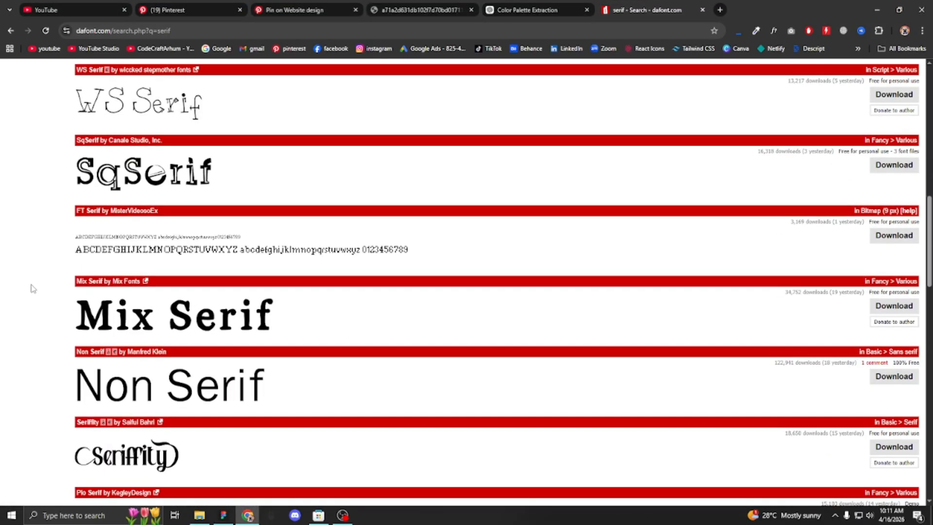
pyautogui.scroll(-10, 32, 288)
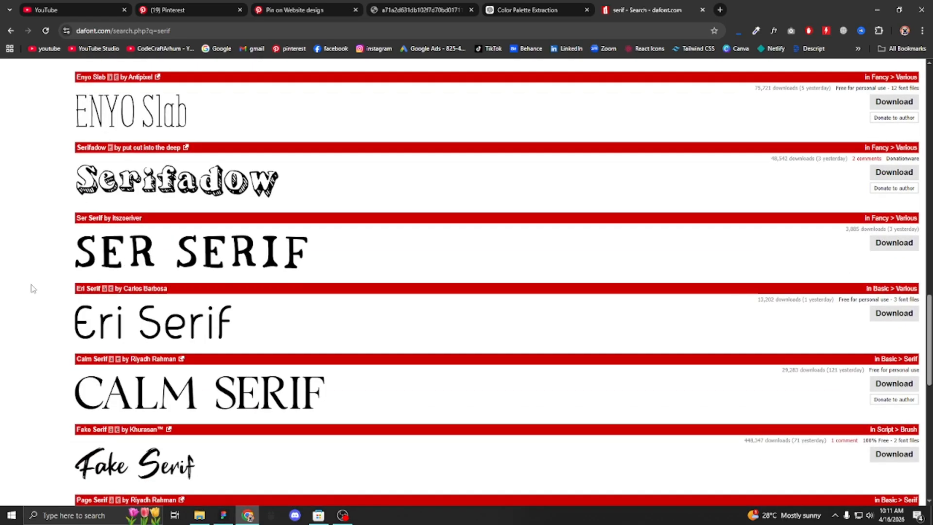
pyautogui.scroll(-3, 33, 289)
pyautogui.hotkey('alt', 'Tab')
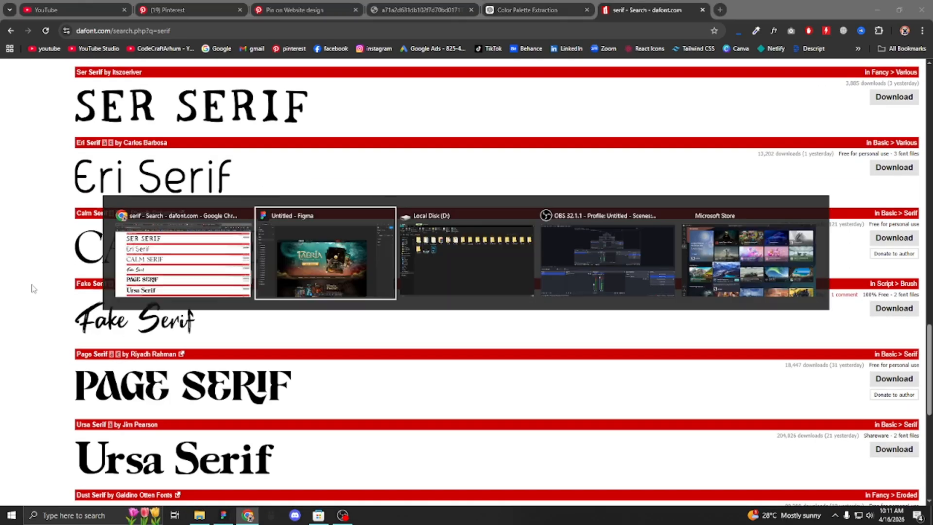
pyautogui.hotkey('alt', 'Tab')
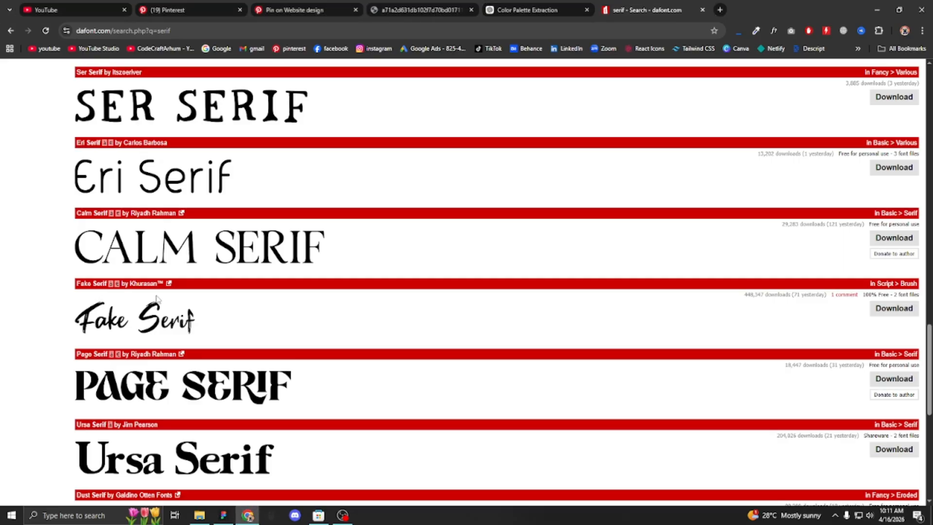
pyautogui.hotkey('alt', 'Tab')
pyautogui.hotkey('alt', 'Tab')
pyautogui.scroll(-4, 265, 286)
pyautogui.scroll(-3, 264, 286)
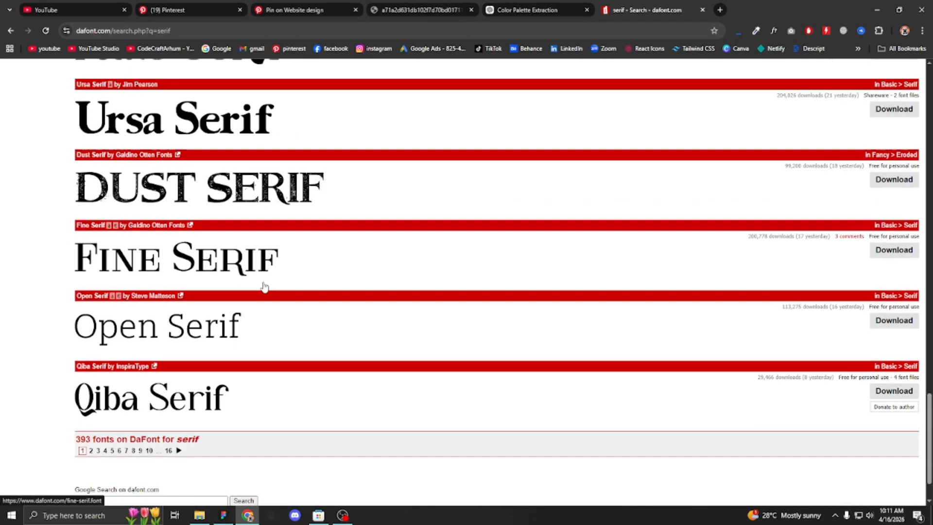
pyautogui.scroll(4, 265, 287)
pyautogui.scroll(3, 265, 287)
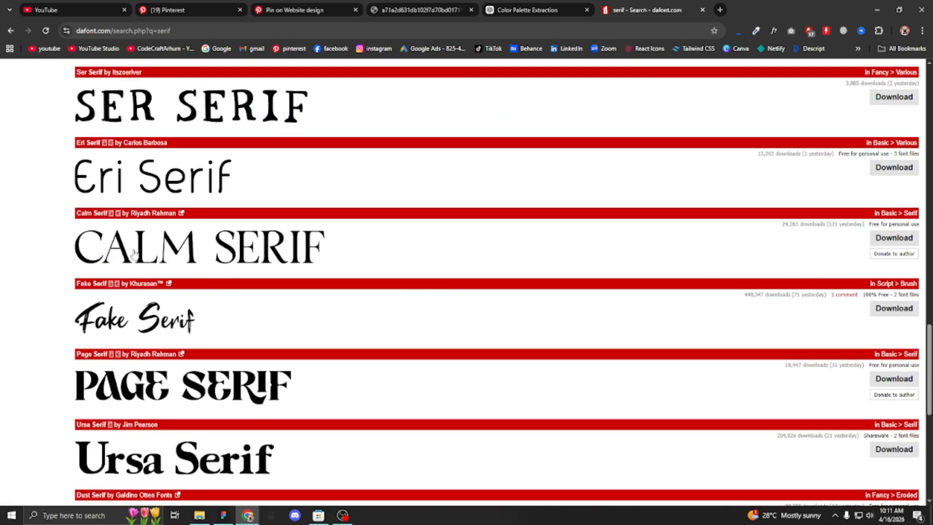
# Download the Calm Serif font as calm_serif into the Fonts folder on Local Disk (D:) and show the recent downloads.
pyautogui.click(900, 239)
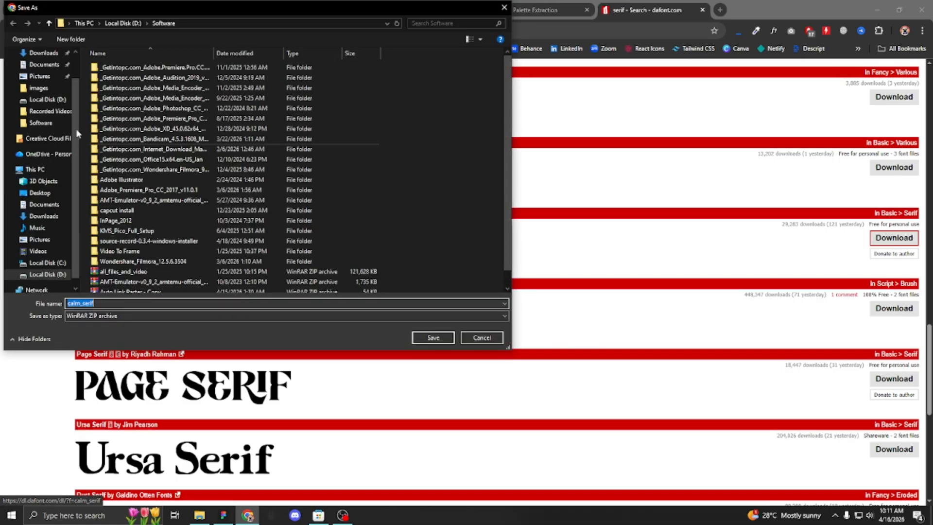
pyautogui.scroll(-1, 53, 272)
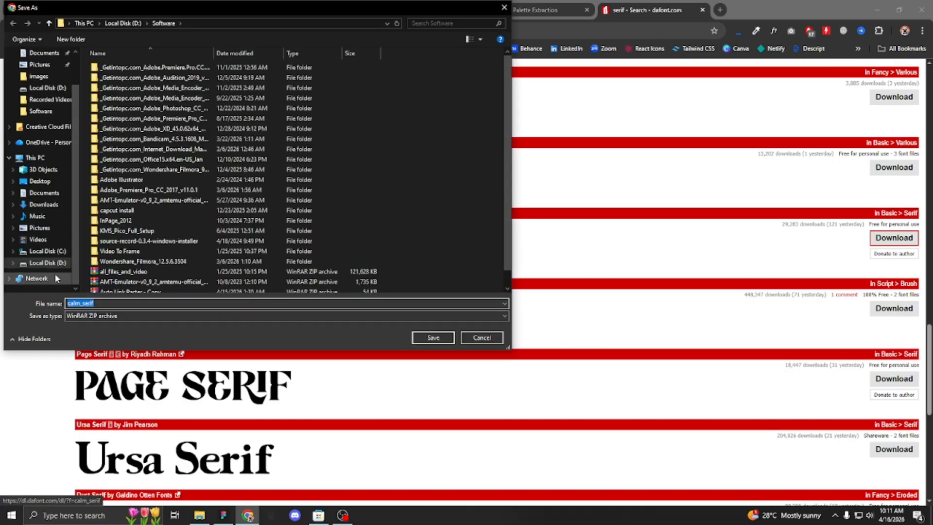
pyautogui.click(48, 263)
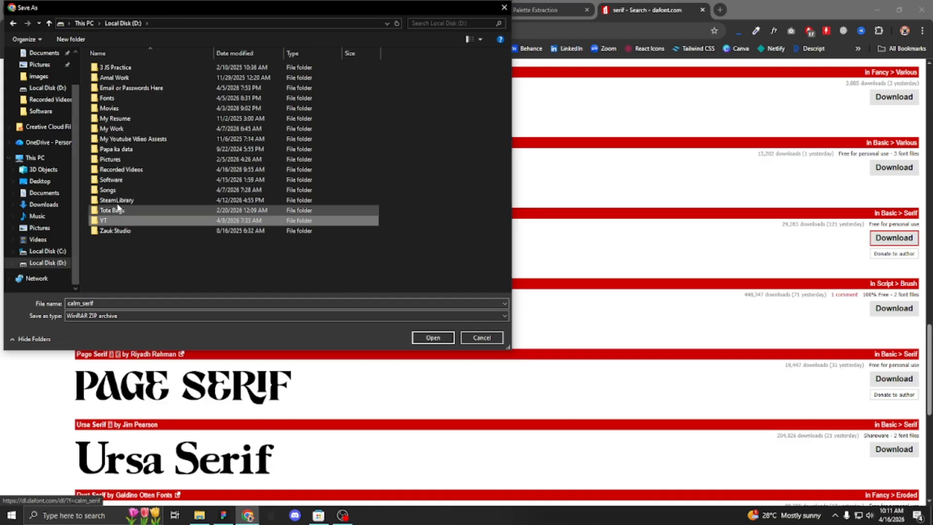
pyautogui.click(131, 98)
pyautogui.doubleClick(133, 102)
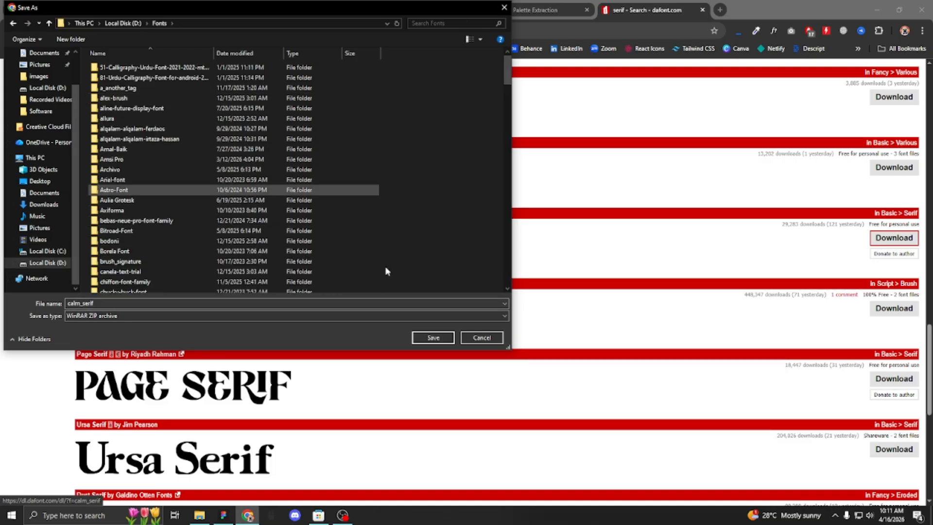
pyautogui.click(433, 337)
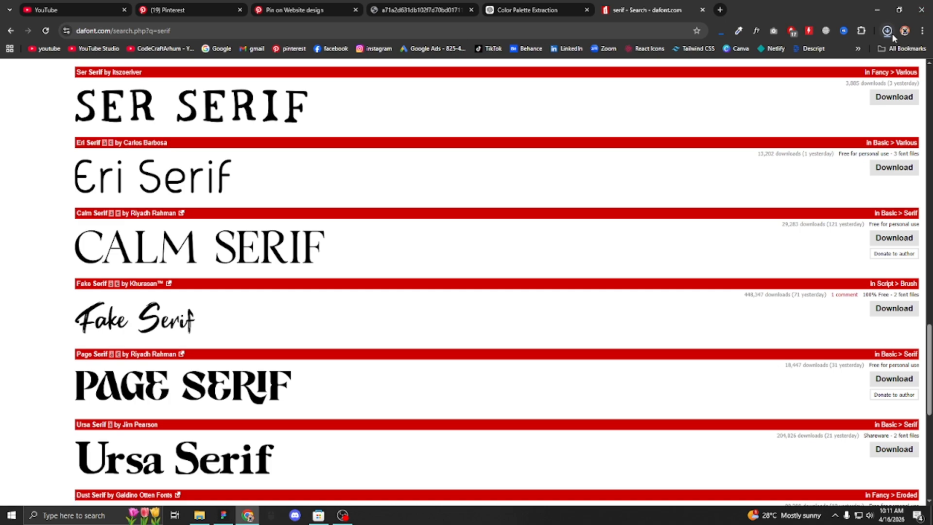
pyautogui.click(888, 33)
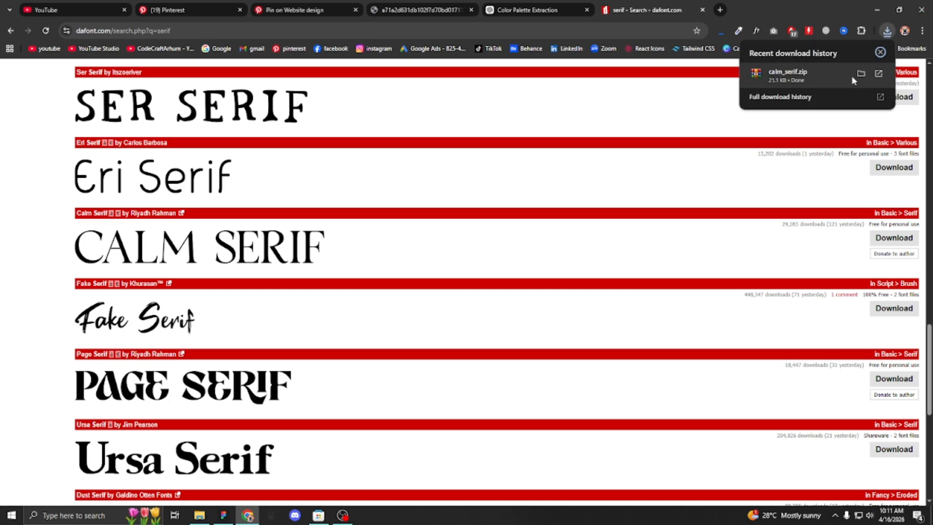
# Show the downloaded calm_serif archive in File Explorer and extract it directly into the Fonts folder.
pyautogui.click(857, 73)
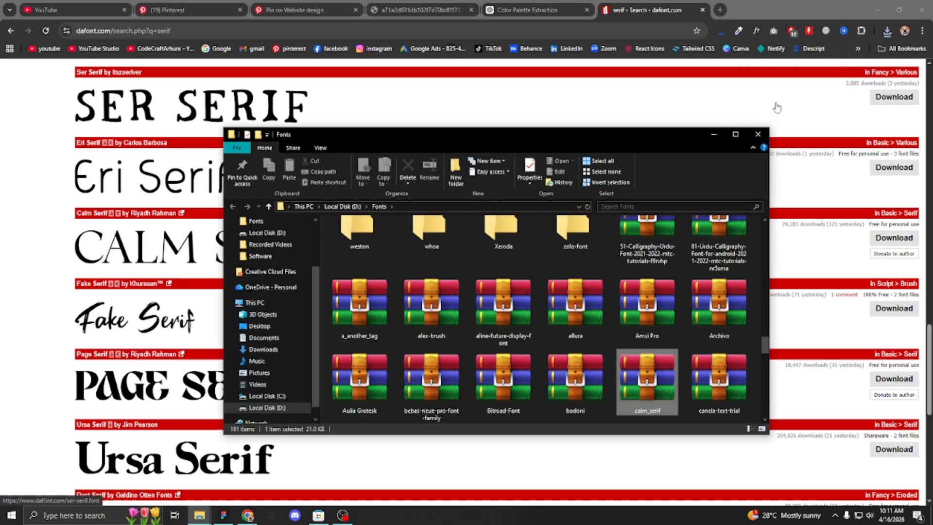
pyautogui.click(734, 137)
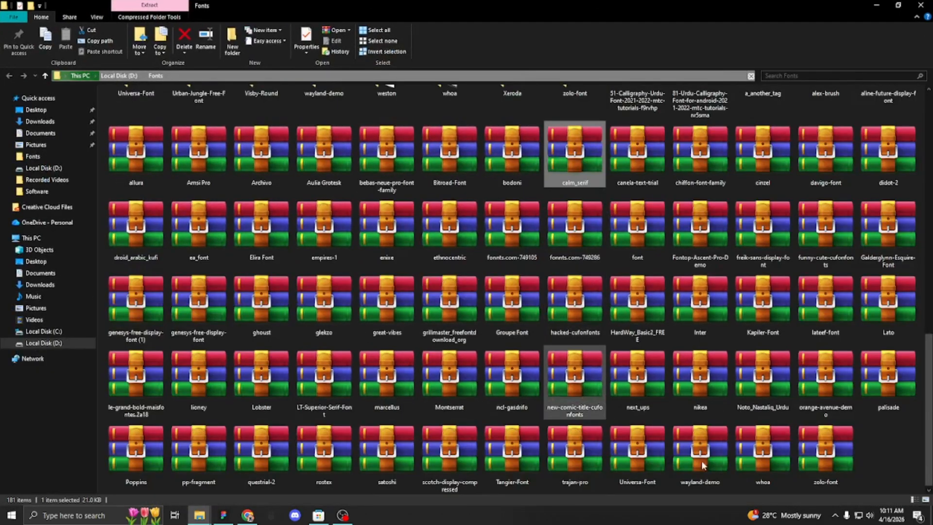
pyautogui.scroll(3, 606, 176)
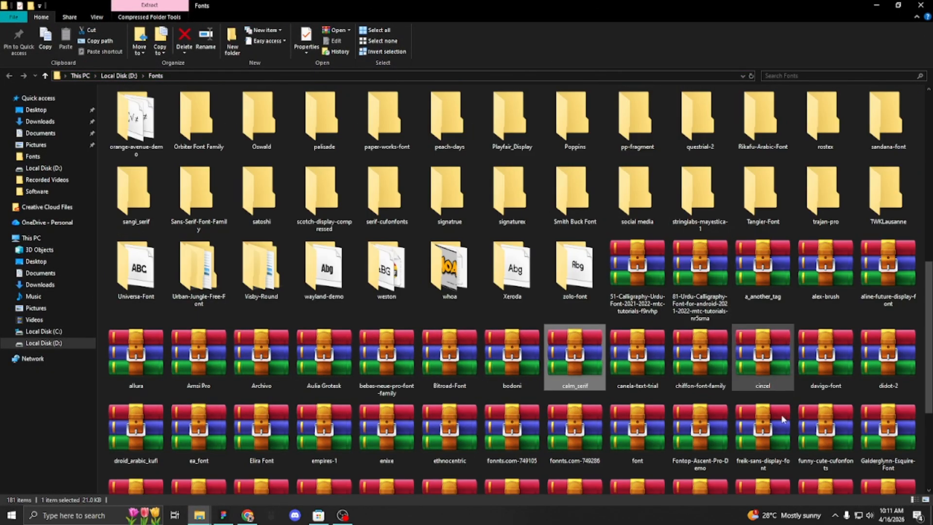
pyautogui.rightClick(568, 348)
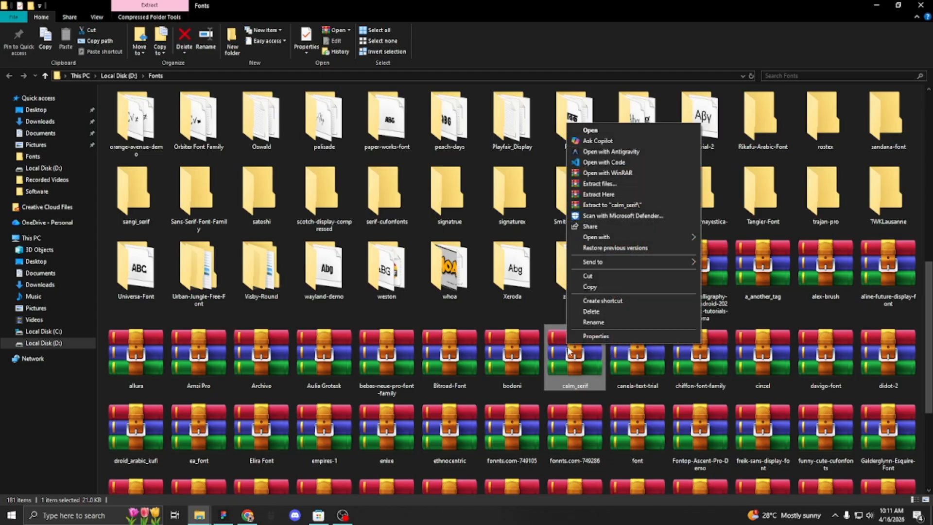
pyautogui.click(616, 200)
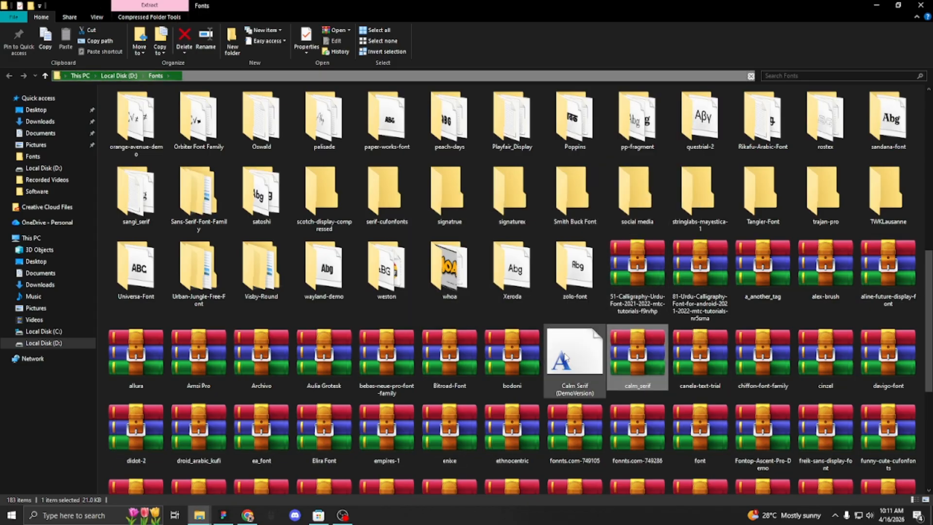
# Install the extracted Calm Serif (DemoVersion) font and close its preview.
pyautogui.click(568, 357)
pyautogui.doubleClick(567, 357)
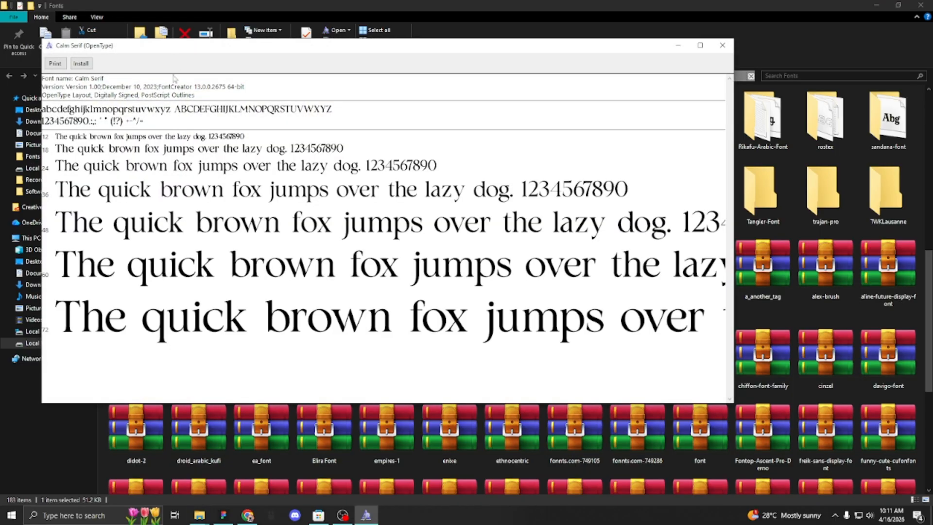
pyautogui.click(83, 64)
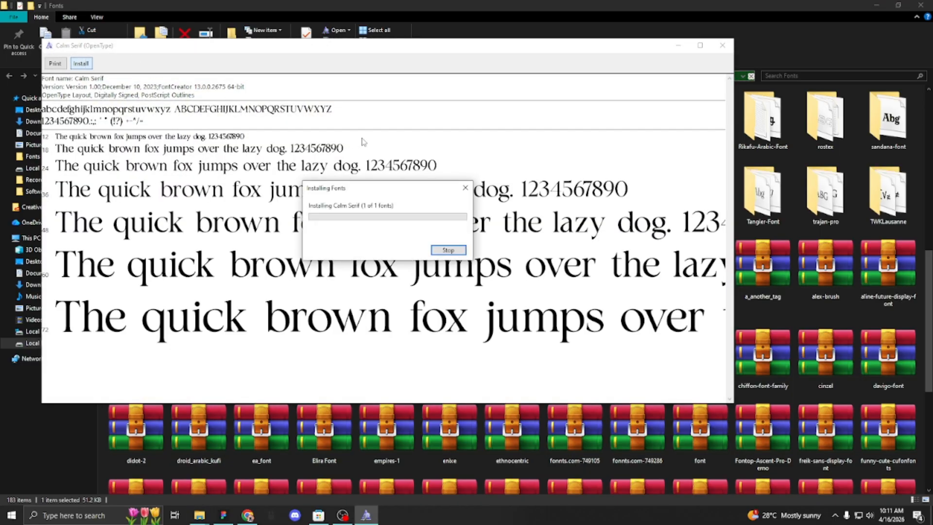
pyautogui.click(722, 45)
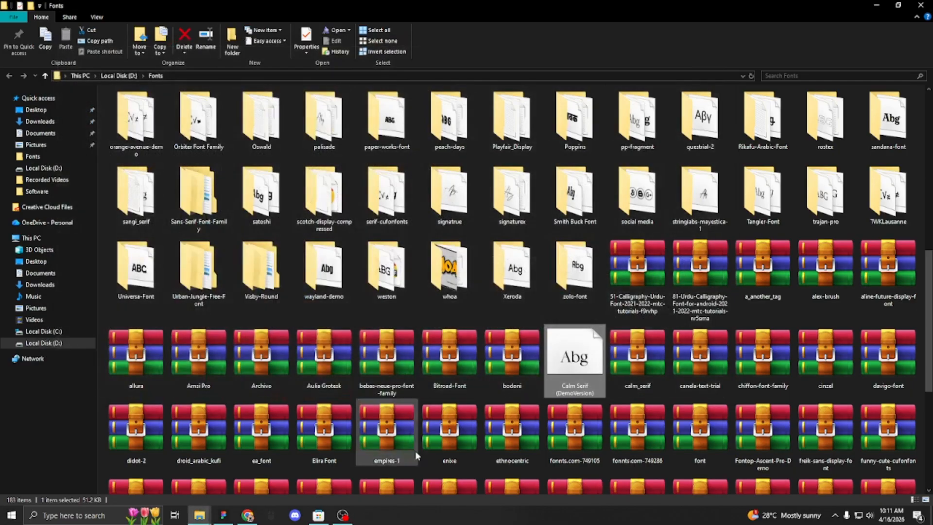
# Switch to Figma and add the text "Strategy Card Game" on the empty canvas above the Faeria reference image.
pyautogui.click(223, 515)
pyautogui.scroll(-3, 356, 165)
pyautogui.scroll(3, 357, 166)
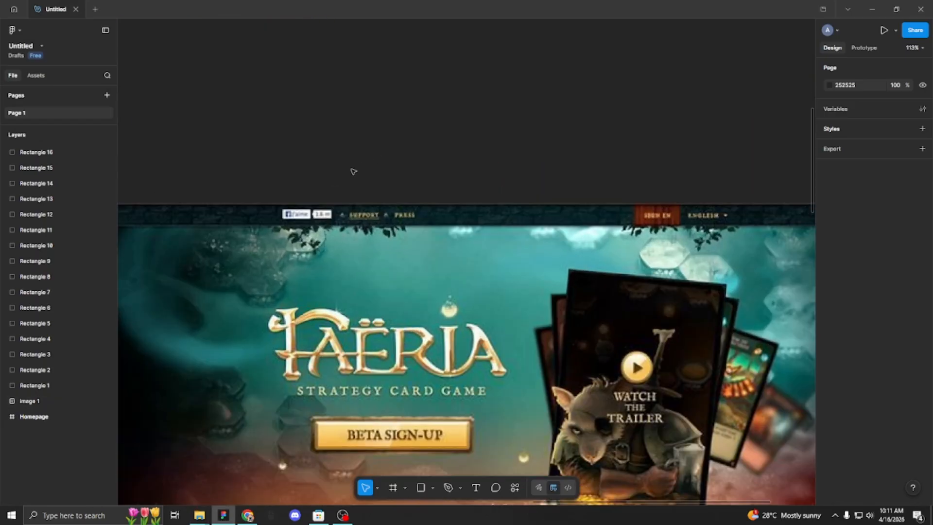
pyautogui.press('t')
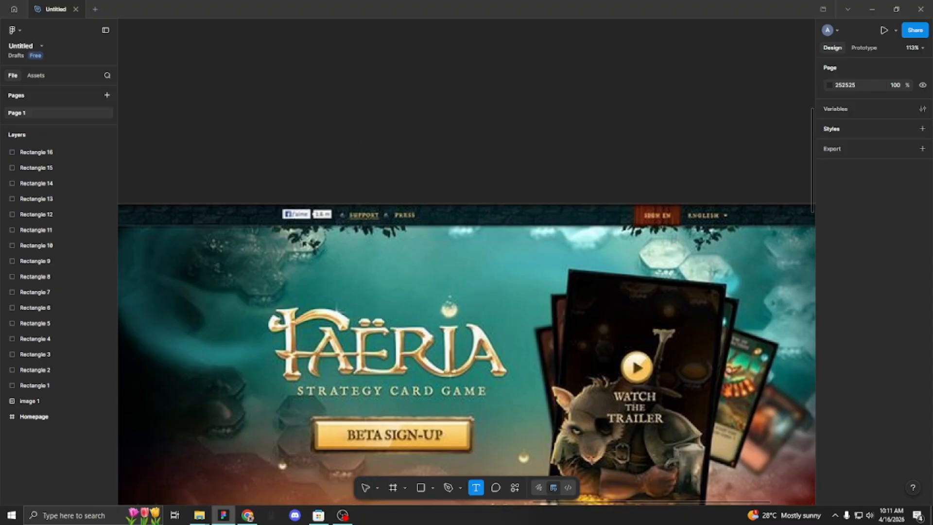
pyautogui.click(313, 150)
pyautogui.press('Escape')
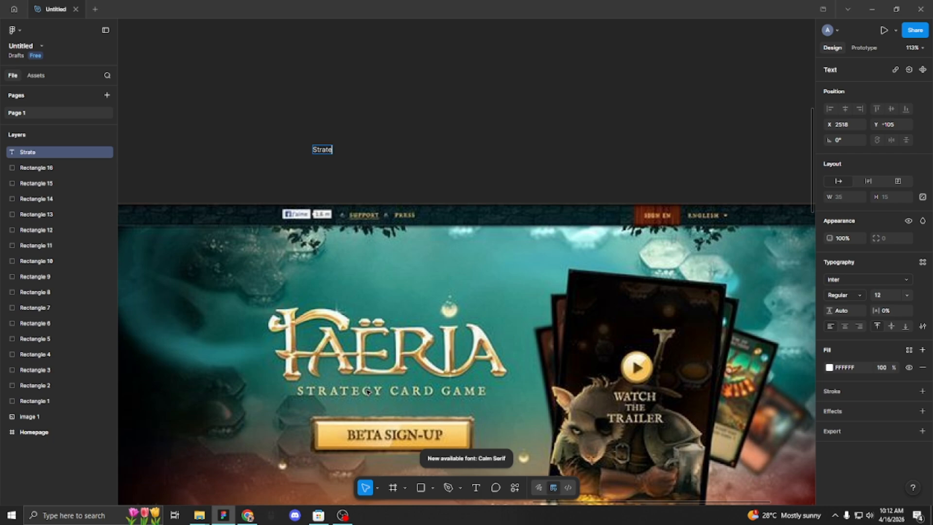
pyautogui.write('d Game')
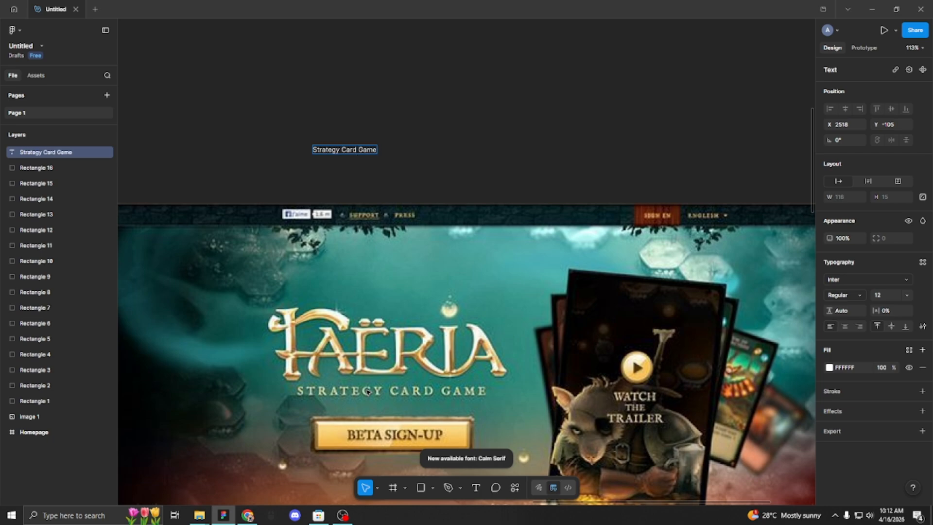
# Set the font size of the whole "Strategy Card Game" text to 42.
pyautogui.hotkey('ctrl', 'a')
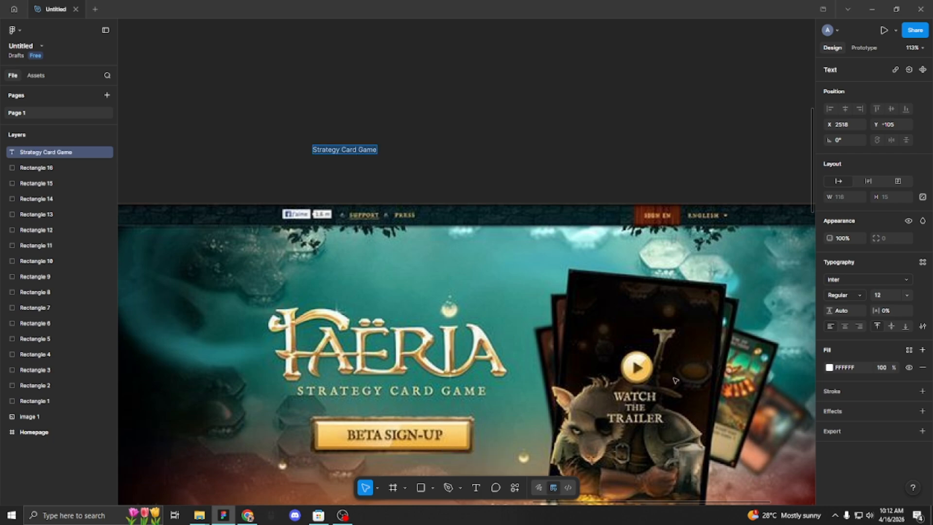
pyautogui.click(885, 299)
pyautogui.hotkey('shift', 'Up')
pyautogui.hotkey('shift', 'Up')
pyautogui.hotkey('shift', 'Up')
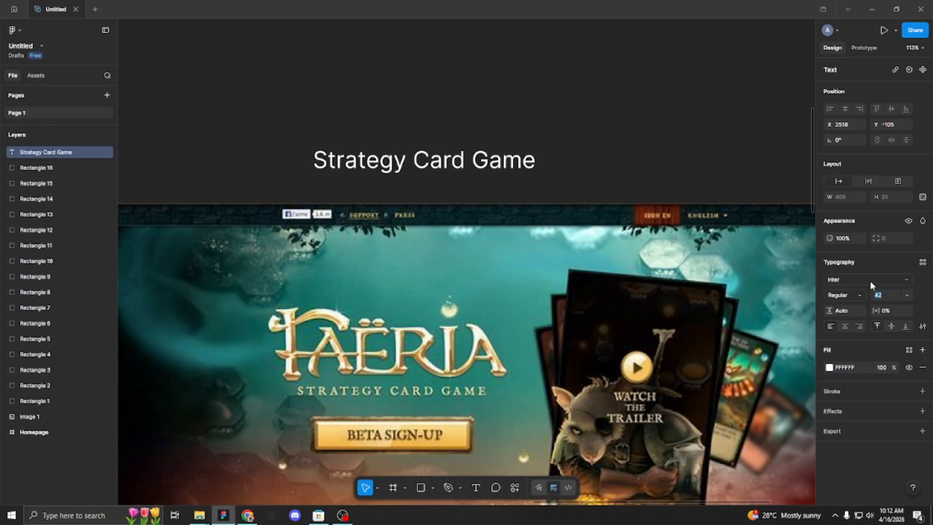
# Check the name of the installed font in its preview from the Fonts folder, and close the preview.
pyautogui.moveTo(200, 515)
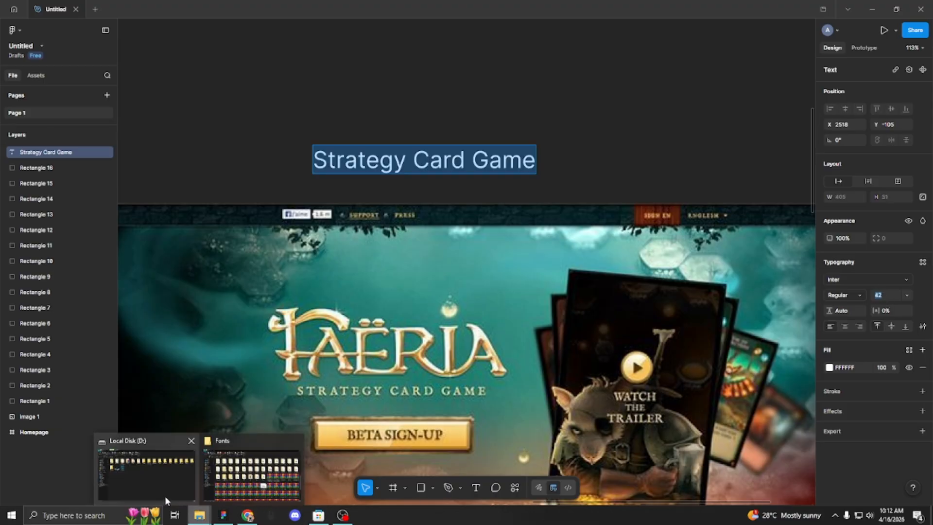
pyautogui.click(251, 492)
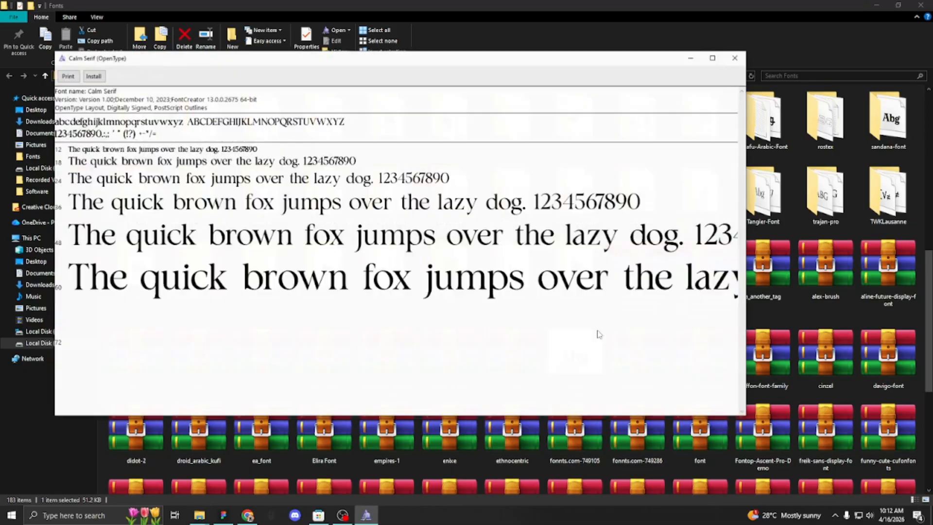
pyautogui.click(734, 57)
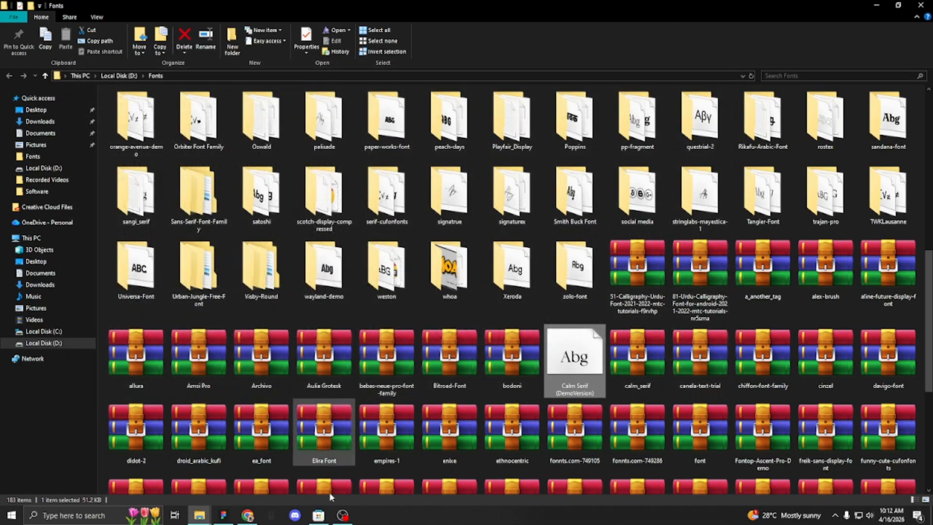
# Back in Figma, apply the Calm Serif font to the "Strategy Card Game" text and set its case to uppercase.
pyautogui.click(223, 515)
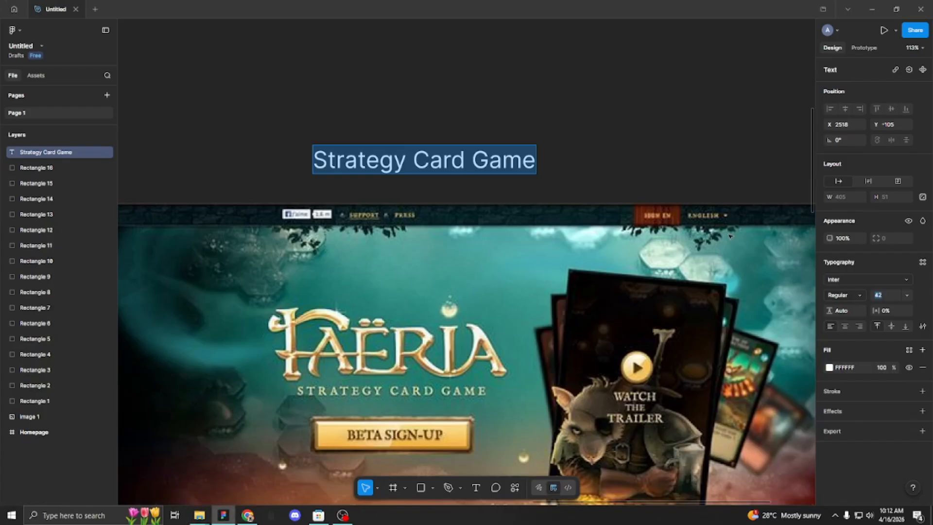
pyautogui.click(856, 279)
pyautogui.write('calm')
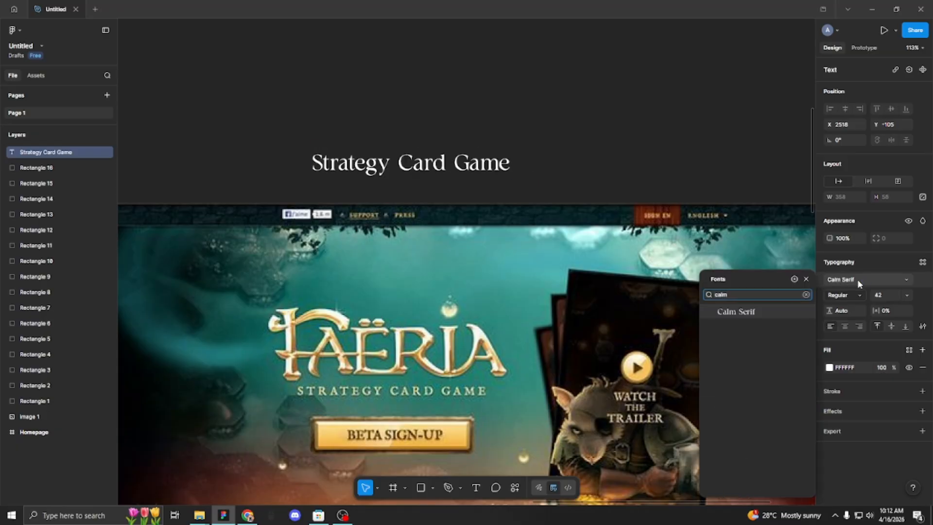
pyautogui.click(784, 312)
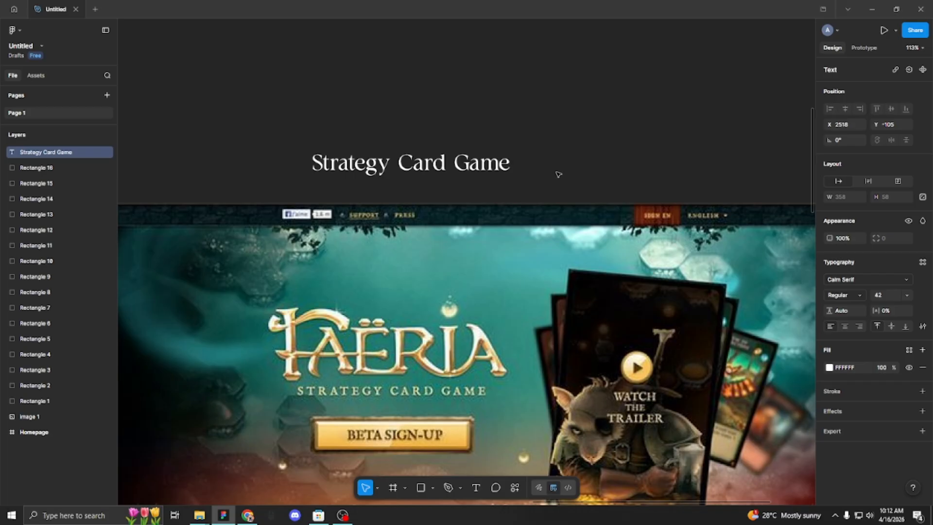
pyautogui.click(922, 326)
pyautogui.click(766, 380)
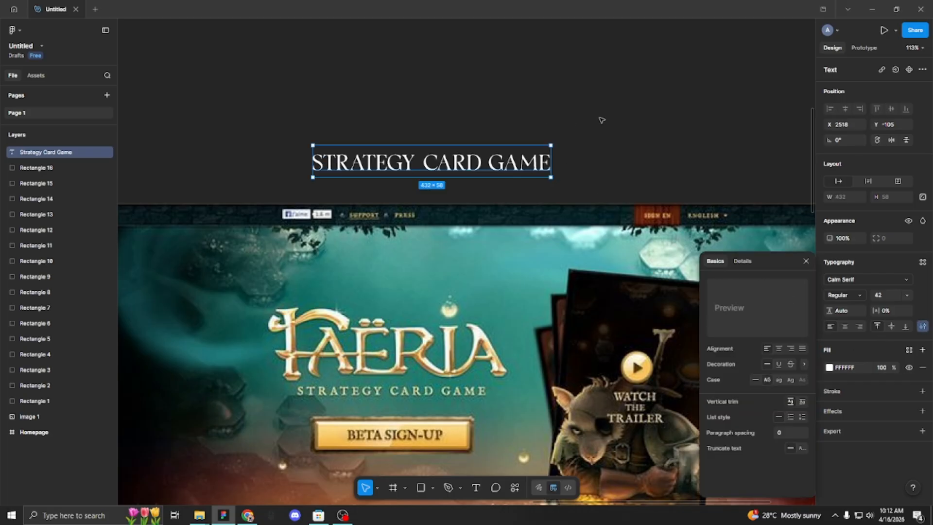
# Compare the uppercase Calm Serif text with the "Strategy Card Game" tagline in the Faeria reference.
pyautogui.click(606, 160)
pyautogui.scroll(3, 608, 137)
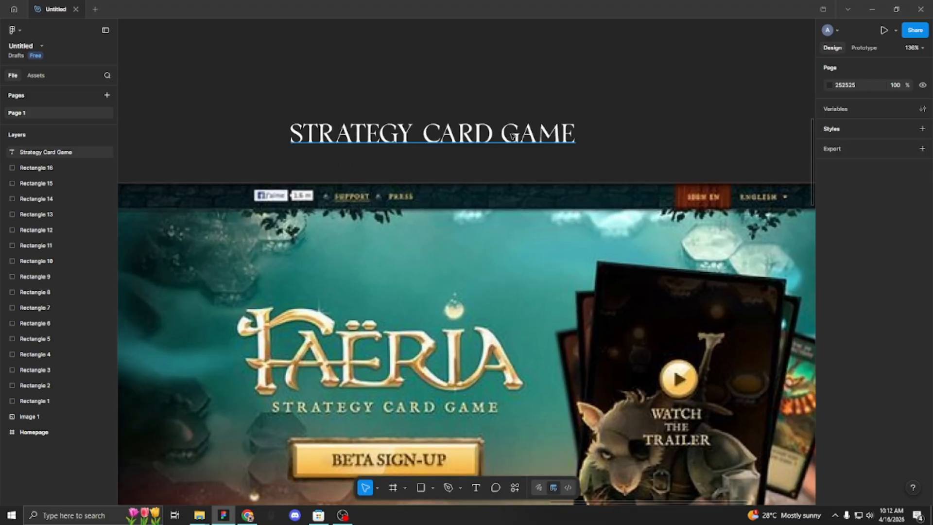
pyautogui.click(544, 136)
pyautogui.scroll(1, 583, 135)
pyautogui.click(567, 133)
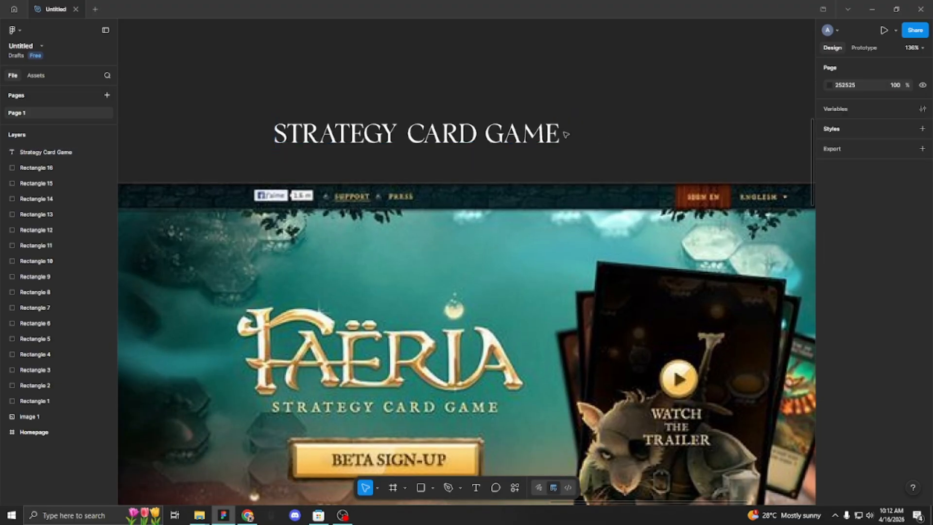
pyautogui.scroll(-5, 534, 138)
pyautogui.scroll(1, 449, 202)
pyautogui.scroll(3, 449, 202)
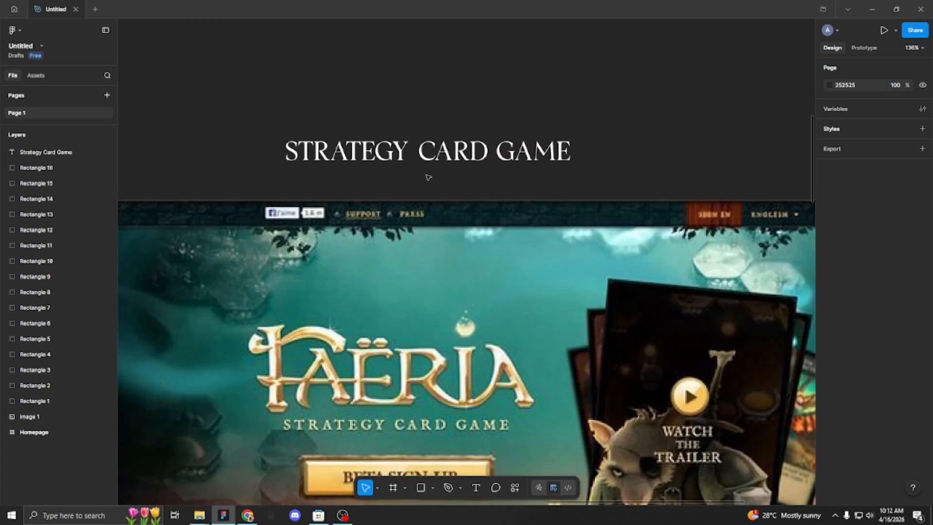
pyautogui.click(592, 183)
pyautogui.click(606, 178)
# Move the "Strategy Card Game" text up beside the lower rows of the palette swatches.
pyautogui.click(521, 153)
pyautogui.scroll(-8, 501, 223)
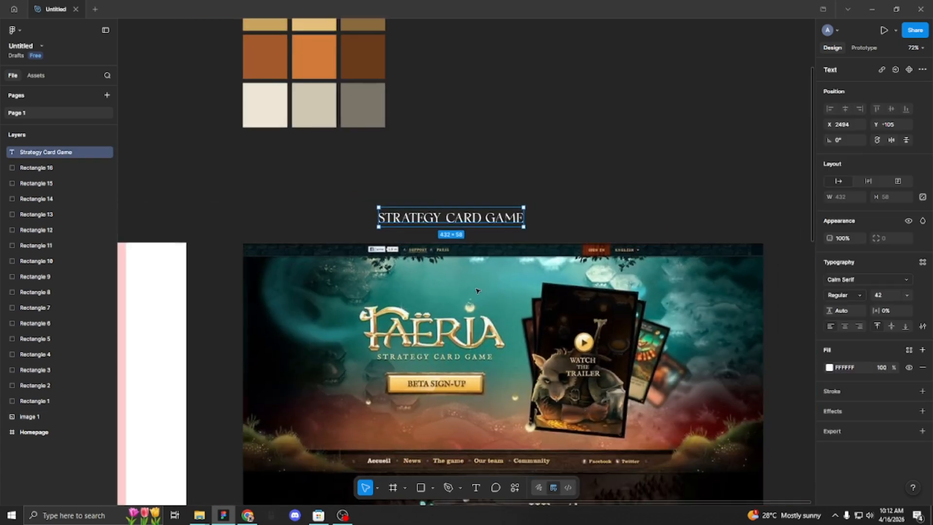
pyautogui.scroll(4, 495, 243)
pyautogui.moveTo(487, 372); pyautogui.dragTo(550, 187)
pyautogui.scroll(1, 552, 187)
# Replace the wording of the text beside the swatches with the copied font name "Calm Serif".
pyautogui.click(853, 279)
pyautogui.hotkey('ctrl', 'c')
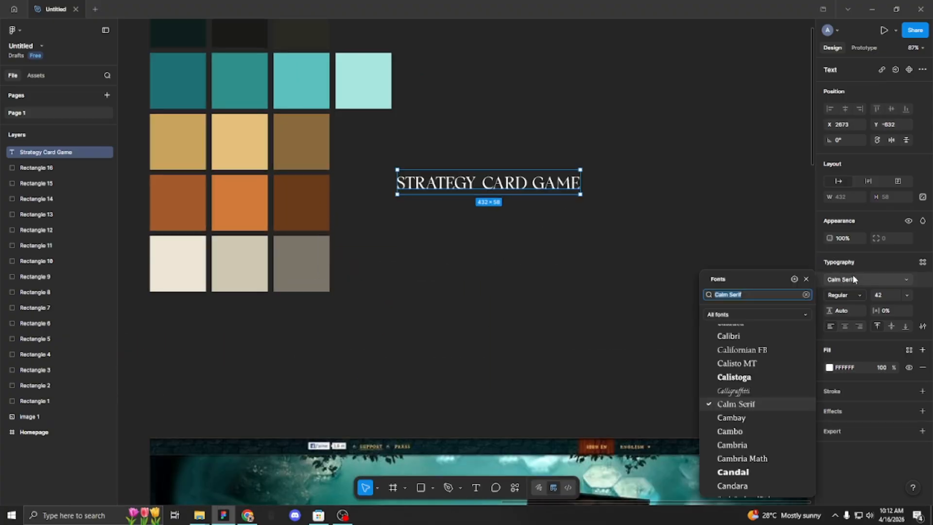
pyautogui.doubleClick(502, 176)
pyautogui.hotkey('ctrl', 'v')
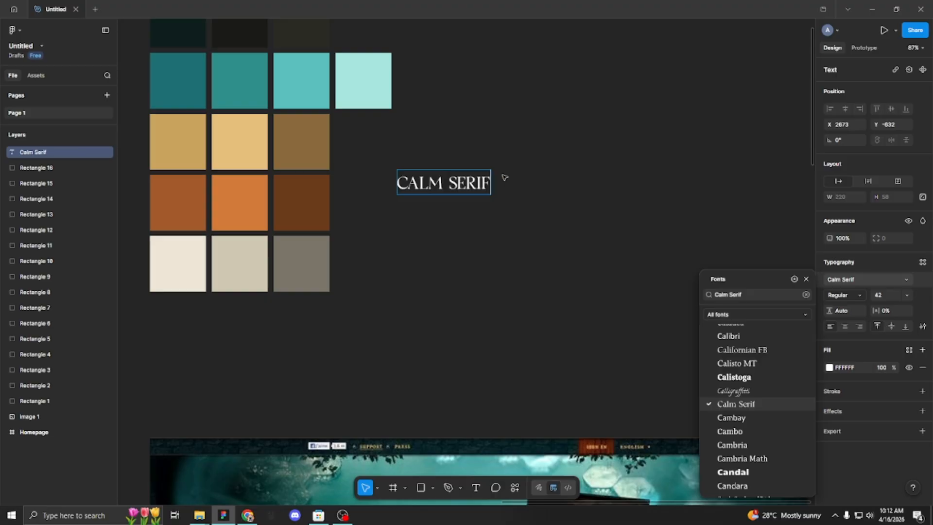
pyautogui.press('Return')
pyautogui.press('BackSpace')
pyautogui.press('Escape')
# Examine the lettering in the lower sections of the Faeria reference down to its footer, and return to the Calm Serif label.
pyautogui.scroll(-10, 538, 167)
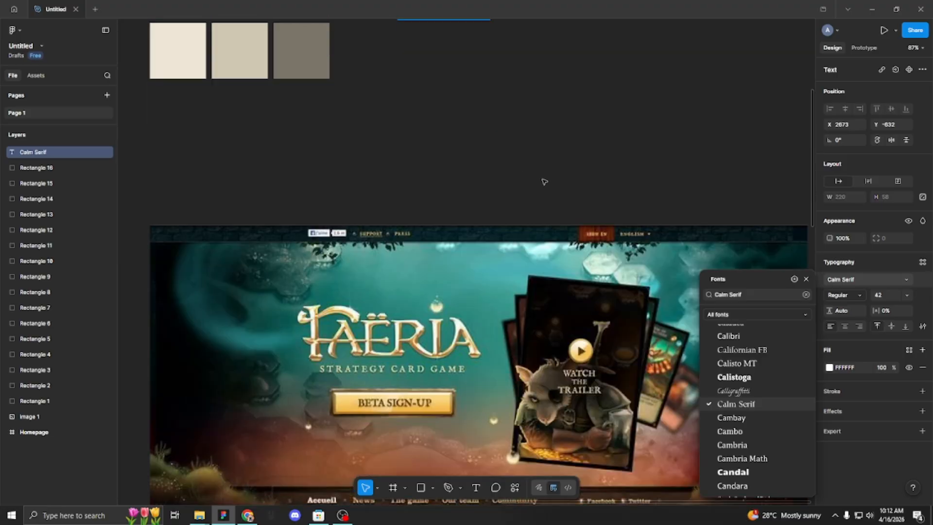
pyautogui.scroll(-3, 426, 238)
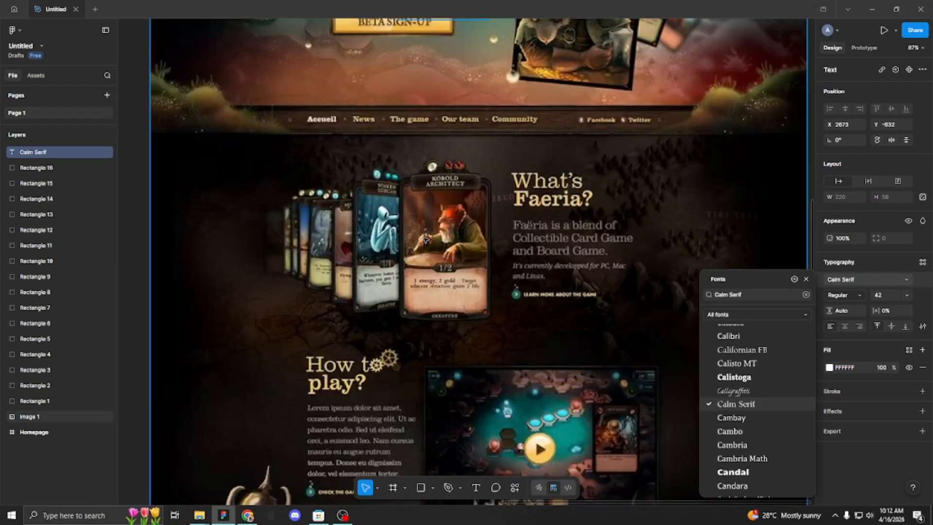
pyautogui.scroll(-3, 425, 240)
pyautogui.scroll(-10, 406, 242)
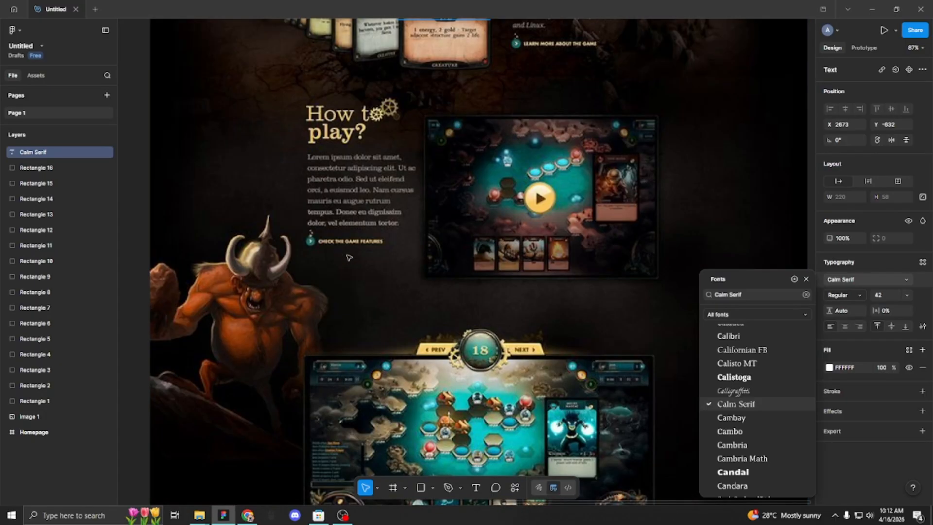
pyautogui.scroll(-3, 445, 404)
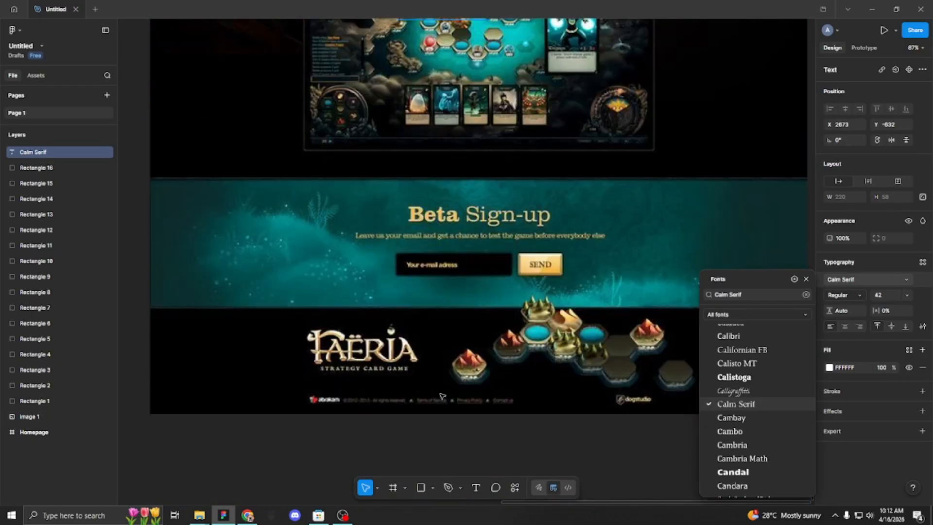
pyautogui.scroll(-2, 428, 311)
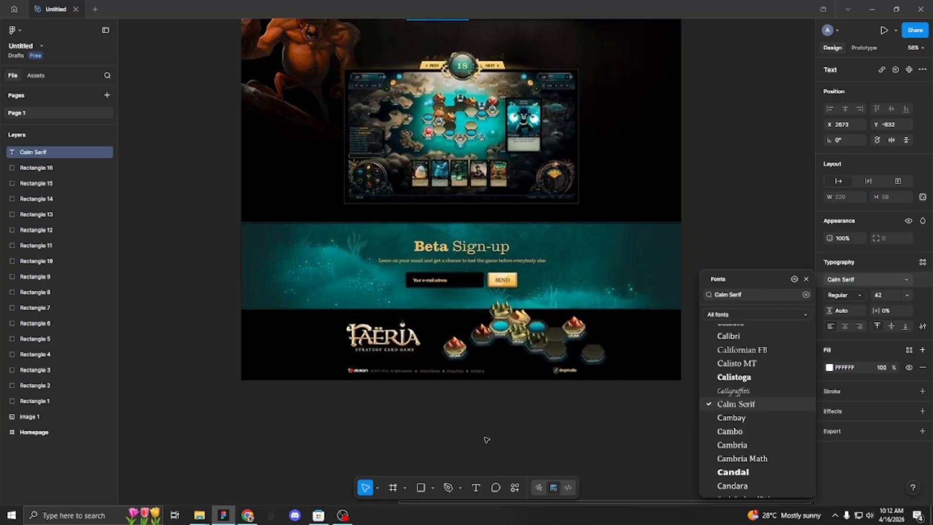
pyautogui.scroll(5, 485, 439)
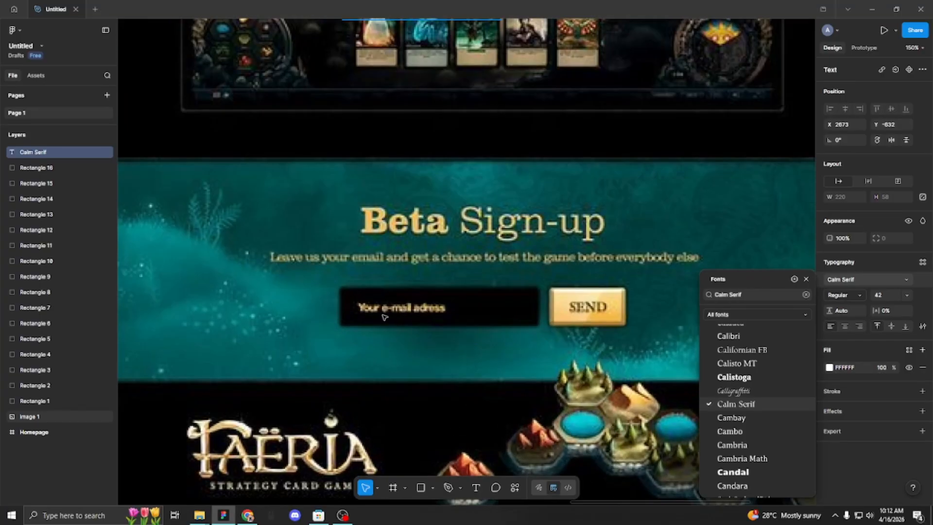
pyautogui.scroll(-5, 420, 314)
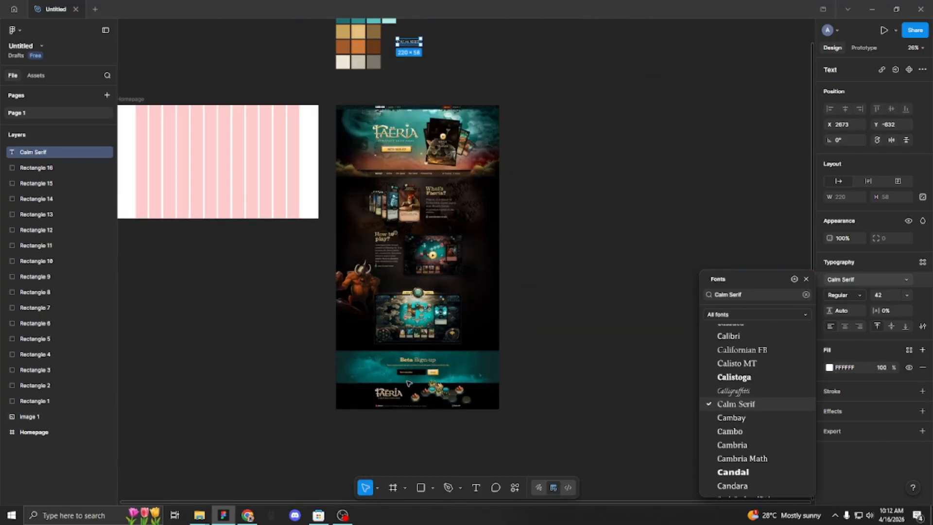
pyautogui.scroll(5, 399, 316)
pyautogui.scroll(3, 395, 318)
pyautogui.scroll(3, 395, 318)
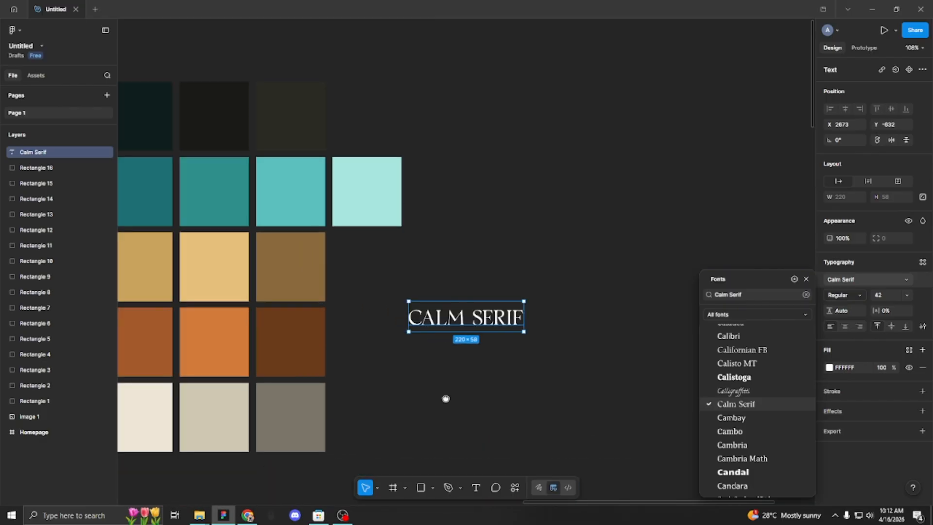
# Duplicate the Calm Serif label directly below the original and set the copy's font to Helvetica.
pyautogui.moveTo(445, 399); pyautogui.dragTo(437, 319)
pyautogui.moveTo(478, 267); pyautogui.dragTo(490, 284)
pyautogui.scroll(5, 482, 257)
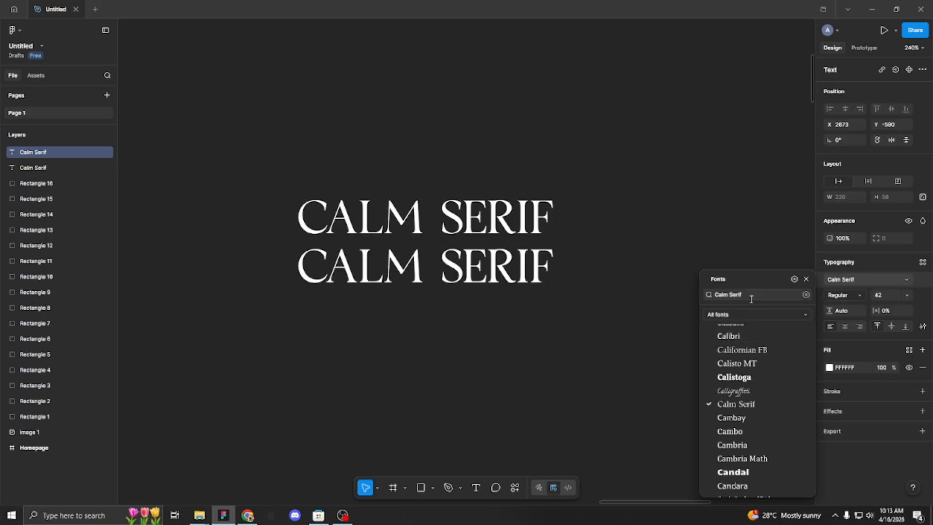
pyautogui.click(751, 299)
pyautogui.write('hel')
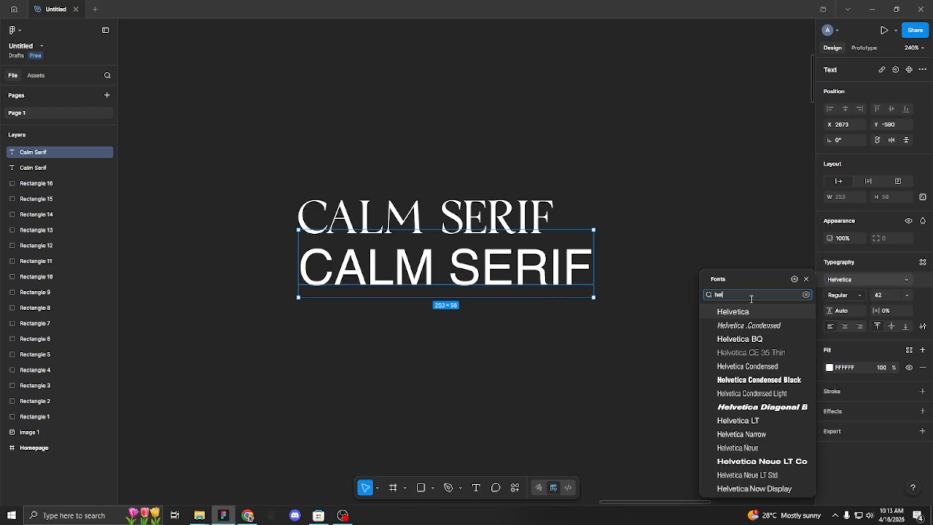
pyautogui.click(777, 307)
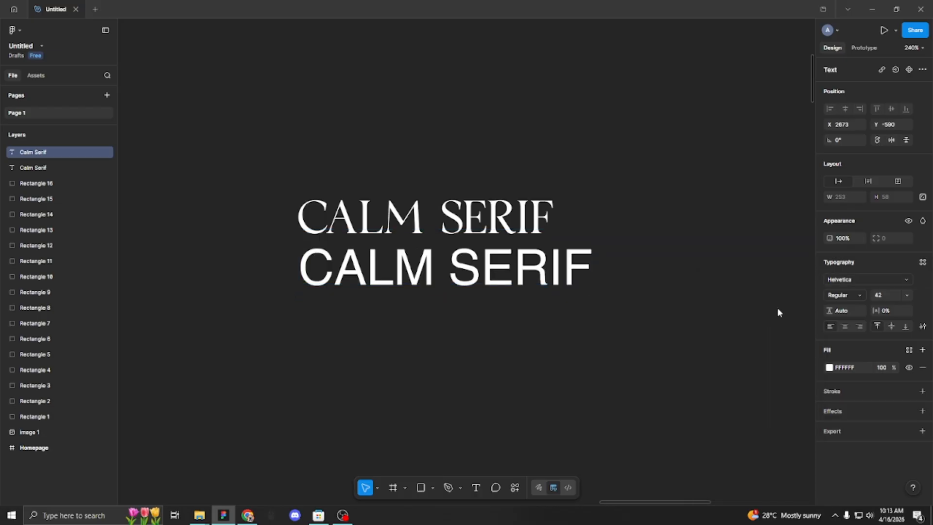
# Preview the Helvetica font variants on the lower label and set its font to Helvetica CE 35 Thin.
pyautogui.click(842, 300)
pyautogui.click(841, 296)
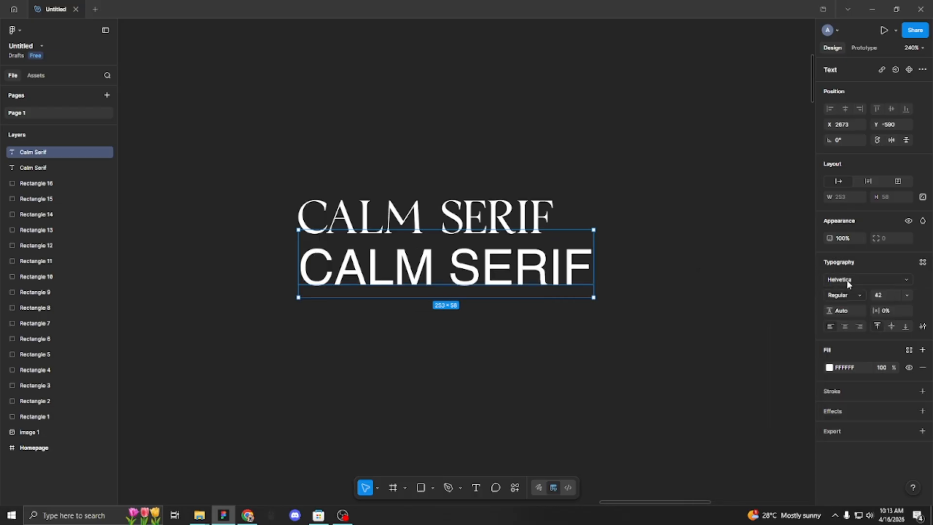
pyautogui.click(846, 279)
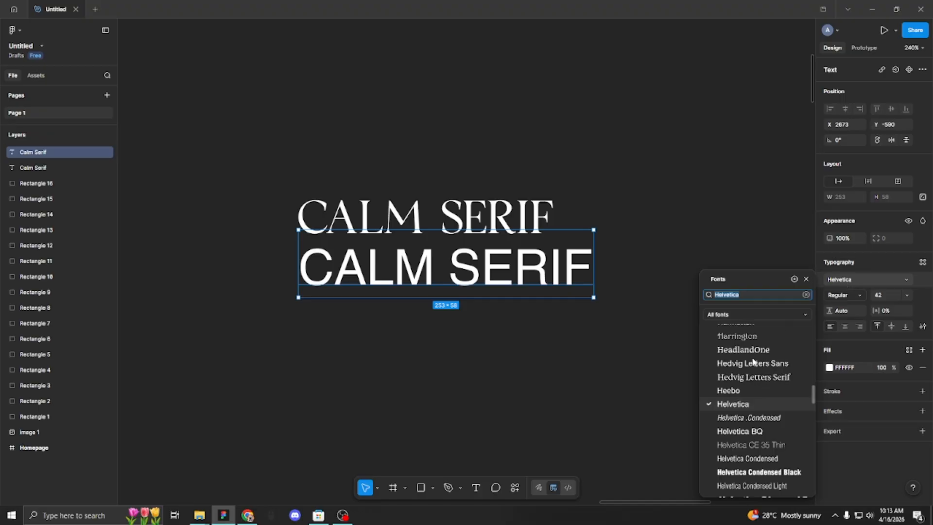
pyautogui.scroll(-3, 749, 408)
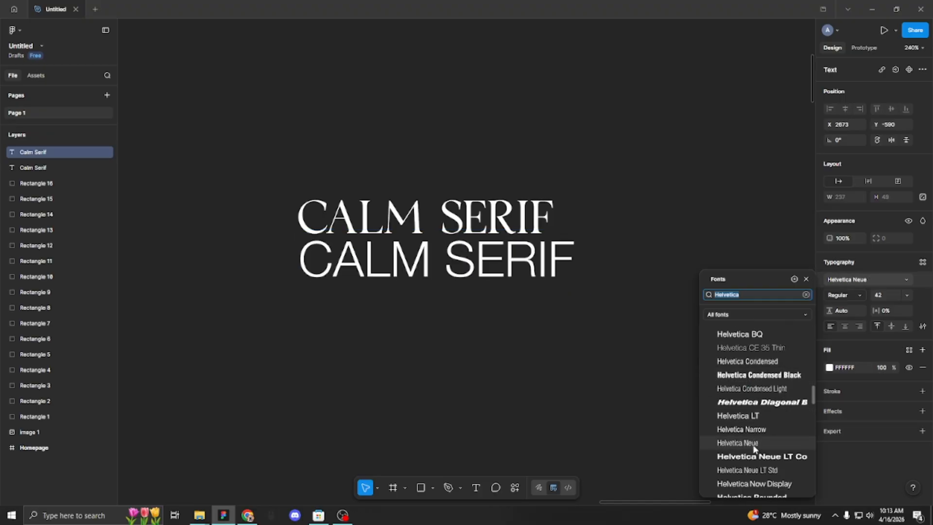
pyautogui.scroll(-3, 754, 445)
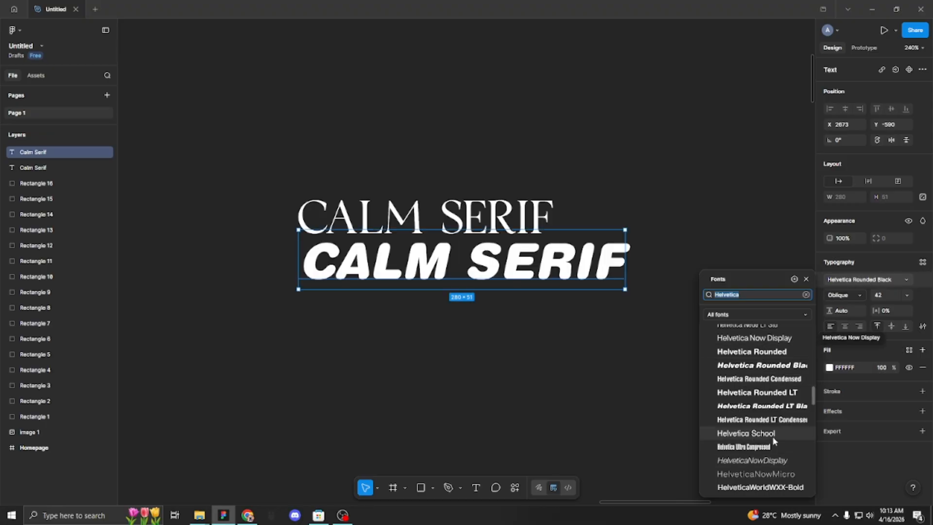
pyautogui.scroll(-2, 771, 437)
pyautogui.scroll(-3, 758, 443)
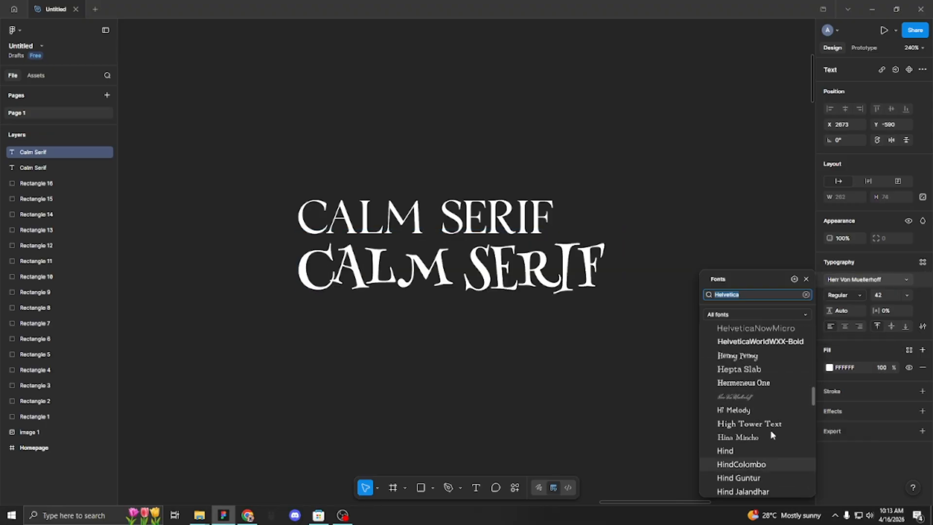
pyautogui.scroll(5, 762, 461)
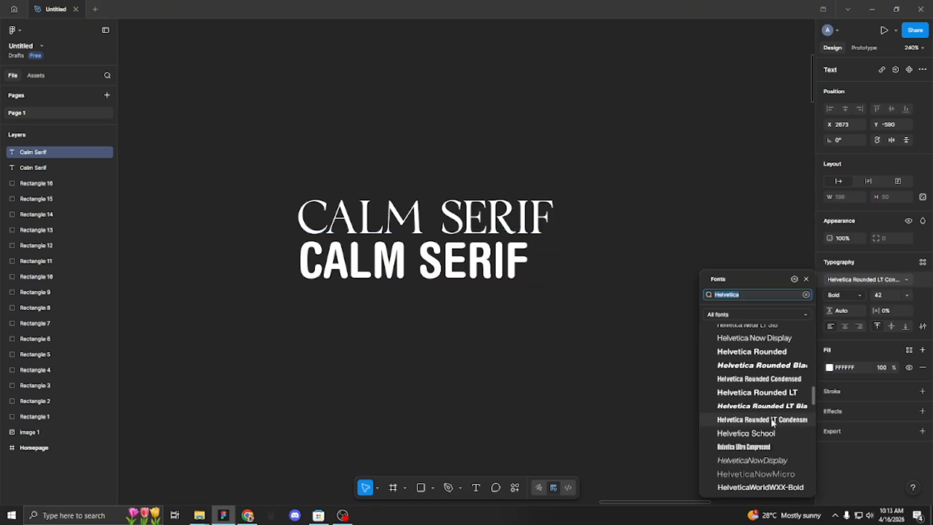
pyautogui.scroll(3, 770, 422)
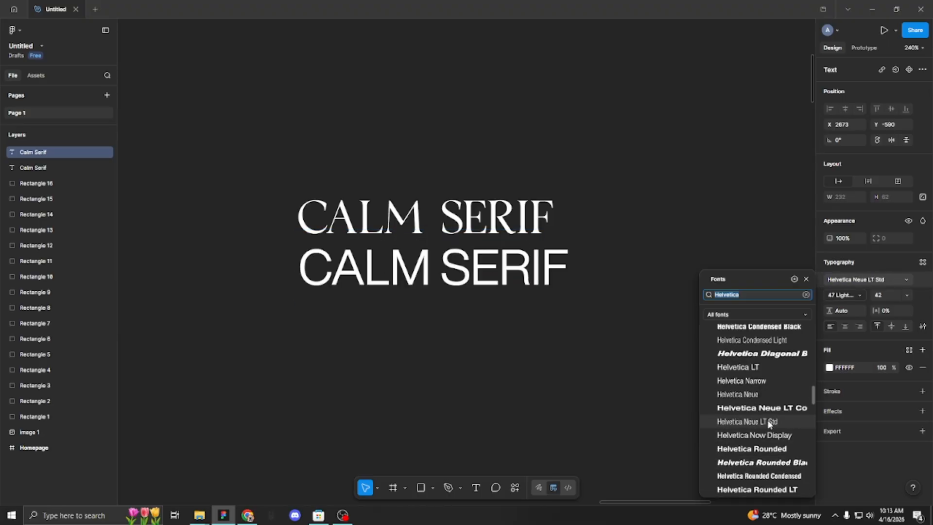
pyautogui.scroll(2, 761, 410)
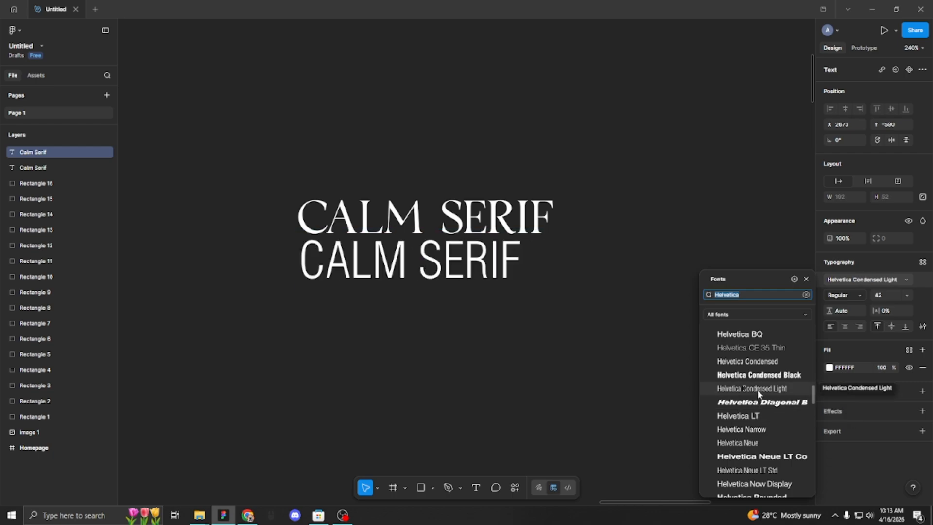
pyautogui.scroll(2, 755, 352)
pyautogui.click(755, 351)
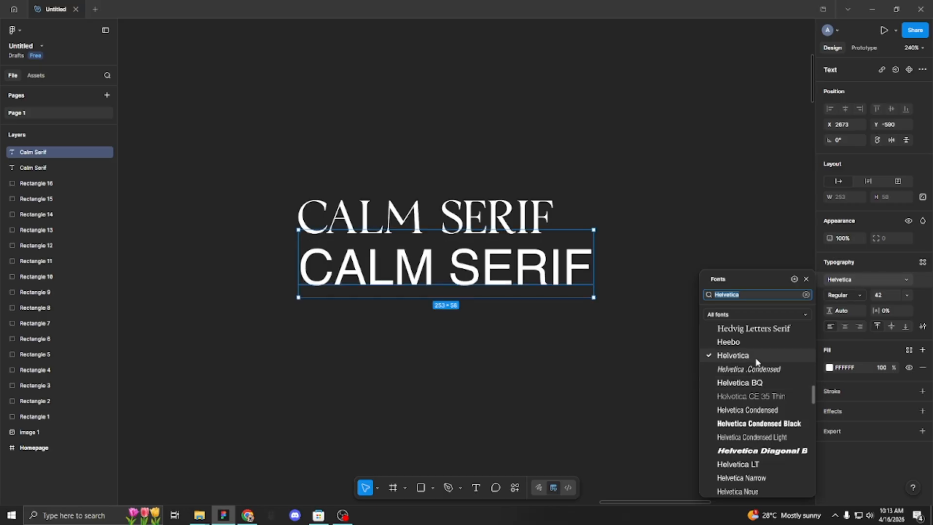
pyautogui.click(755, 396)
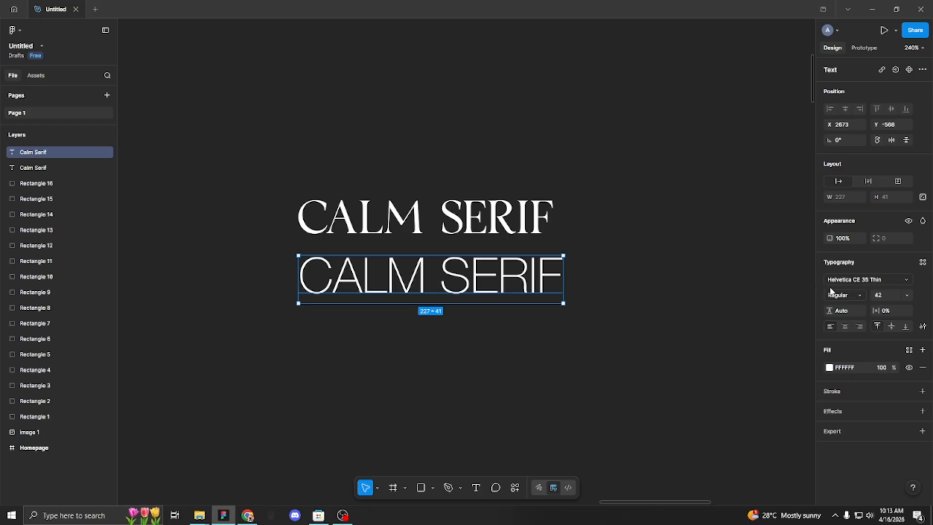
# Replace the lower label's wording with its copied font name "Helvetica CE 35 Thin".
pyautogui.click(868, 283)
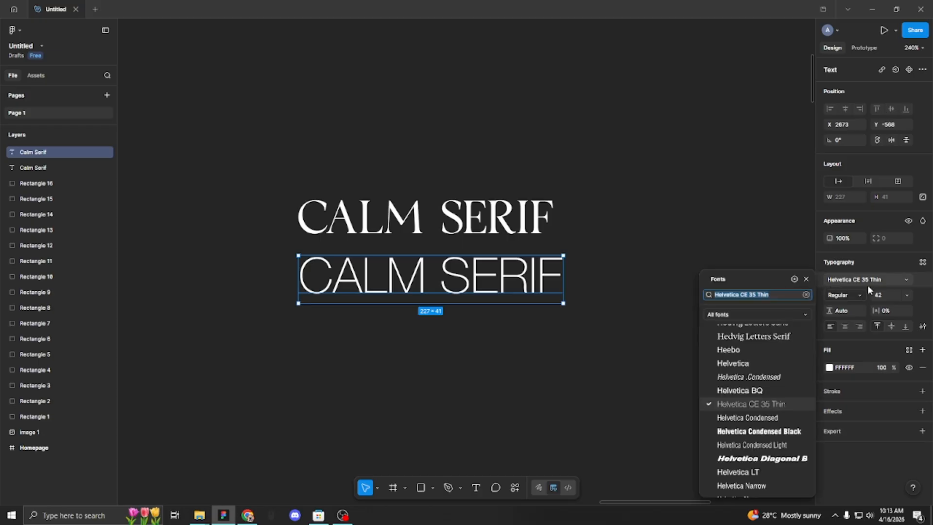
pyautogui.hotkey('ctrl', 'c')
pyautogui.doubleClick(407, 281)
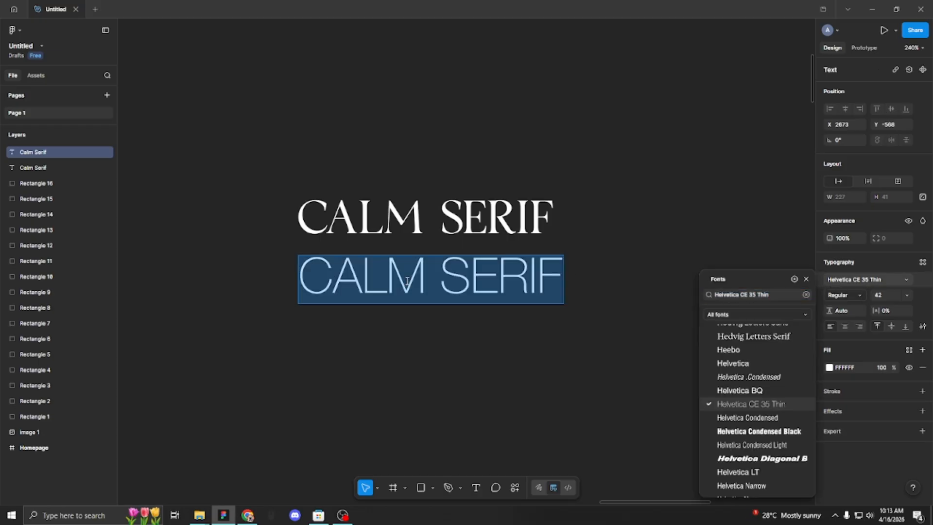
pyautogui.hotkey('ctrl', 'v')
pyautogui.click(423, 350)
# Draw a section about 373 × 373 in the empty area above and to the right of the palette swatches.
pyautogui.scroll(-5, 423, 350)
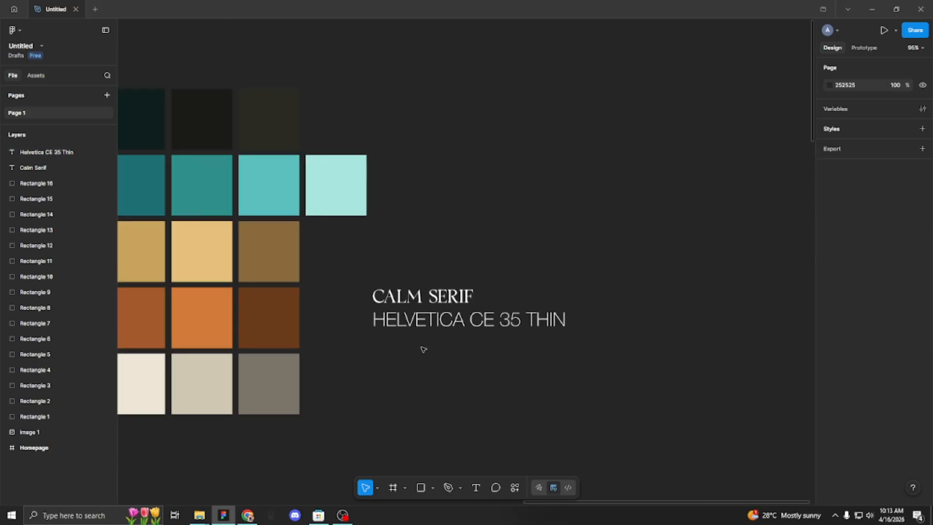
pyautogui.moveTo(412, 279); pyautogui.dragTo(481, 223)
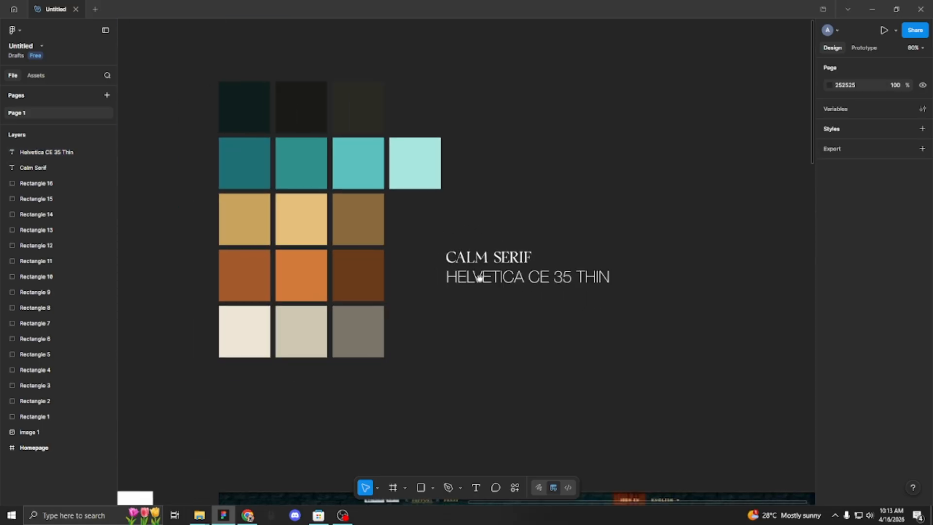
pyautogui.scroll(2, 546, 299)
pyautogui.hscroll(-3, 438, 253)
pyautogui.scroll(1, 393, 230)
pyautogui.hscroll(2, 706, 273)
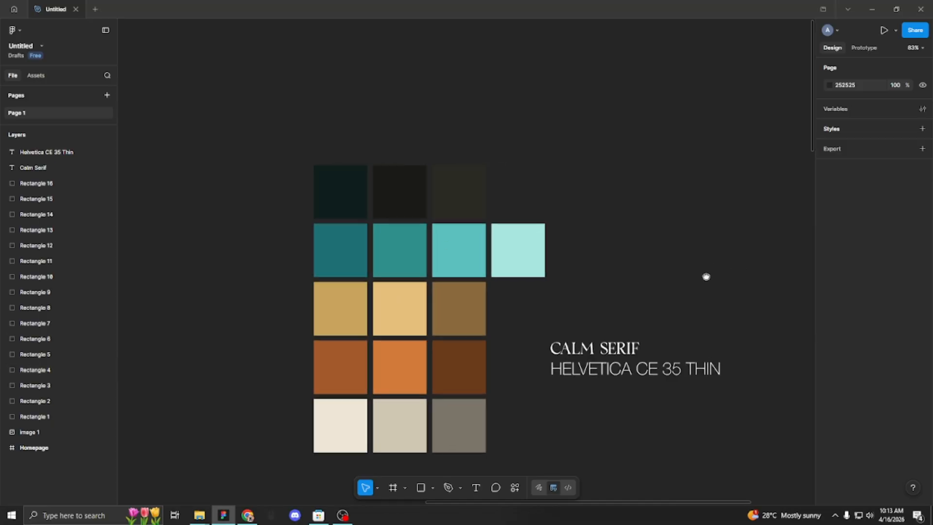
pyautogui.scroll(4, 510, 246)
pyautogui.hscroll(3, 510, 246)
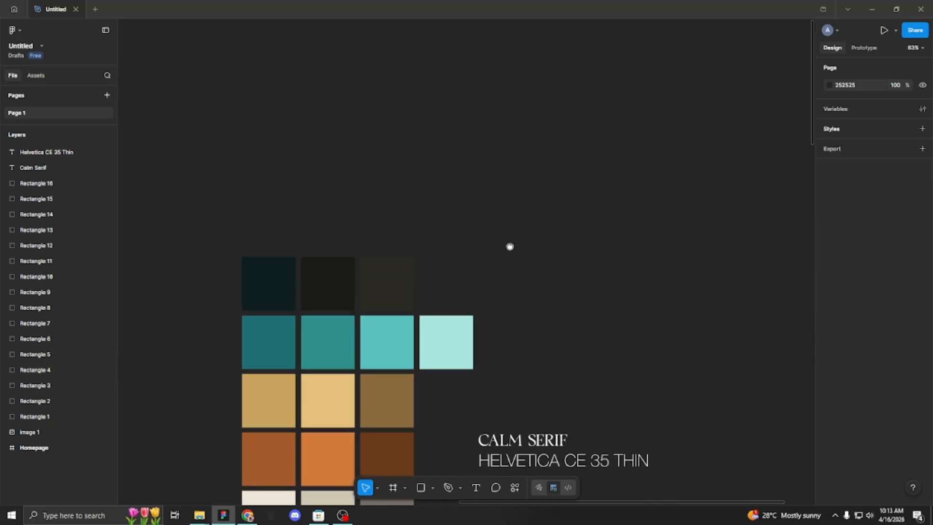
pyautogui.click(404, 487)
pyautogui.click(442, 457)
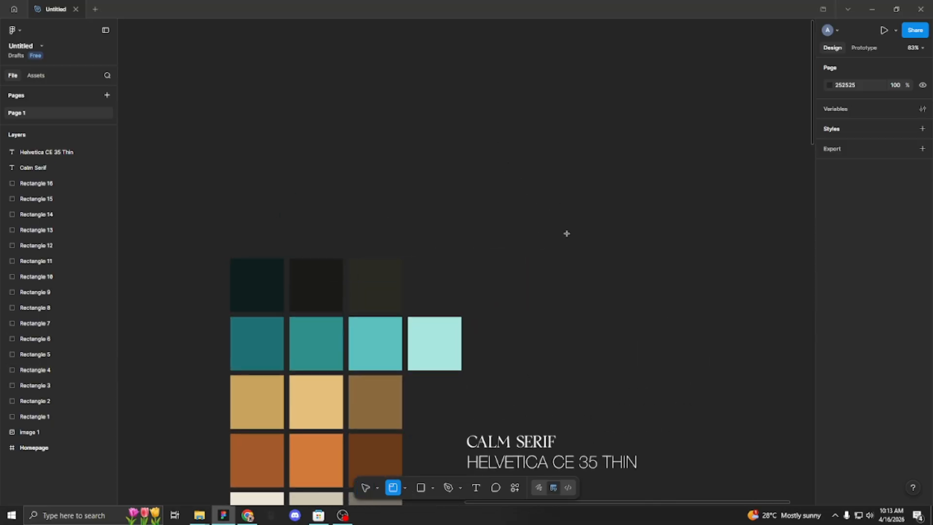
pyautogui.moveTo(507, 166); pyautogui.dragTo(642, 316)
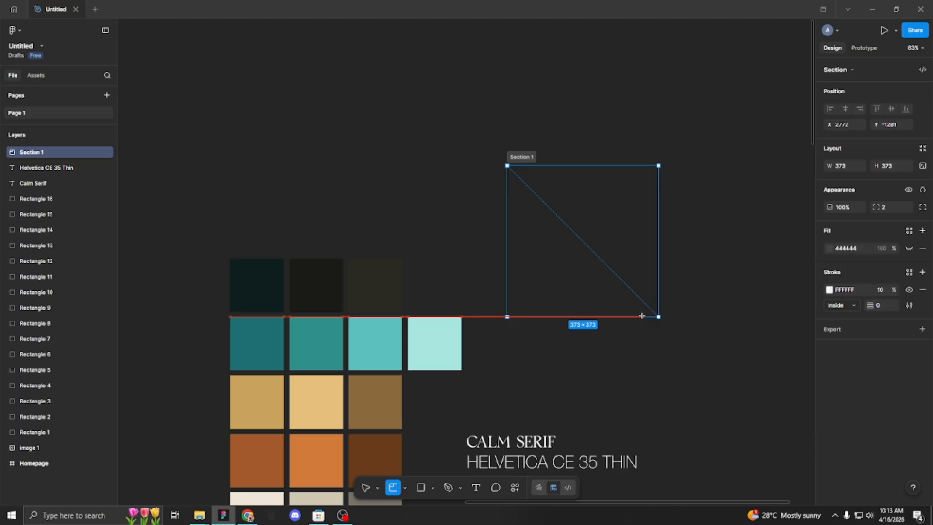
# Rename the new section "Color Palette".
pyautogui.doubleClick(527, 154)
pyautogui.press('BackSpace')
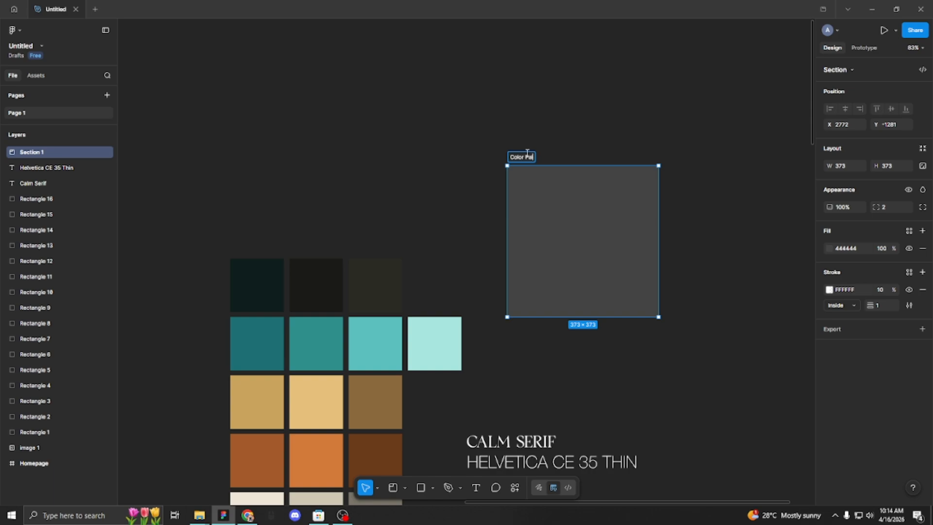
pyautogui.write('Color Palette')
pyautogui.press('Return')
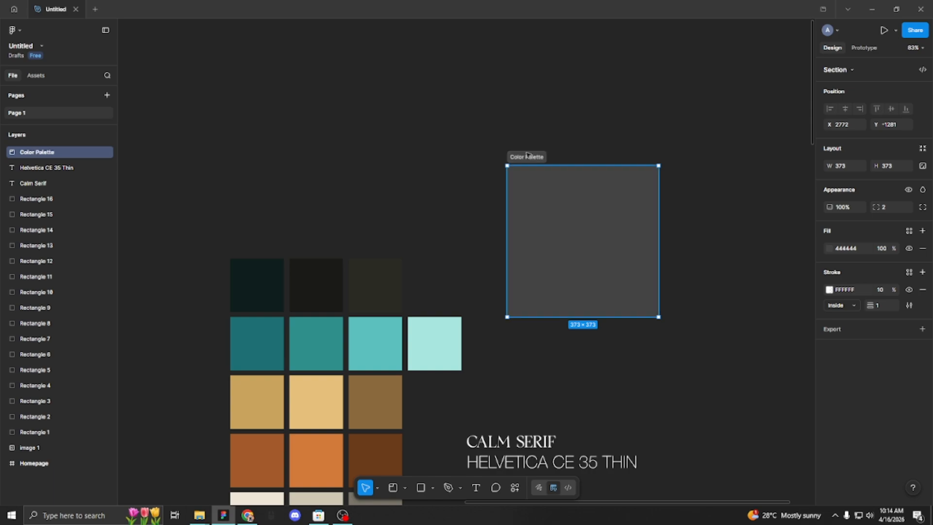
# Duplicate the Color Palette section to its right and rename the copy "Typeface".
pyautogui.hscroll(3, 666, 136)
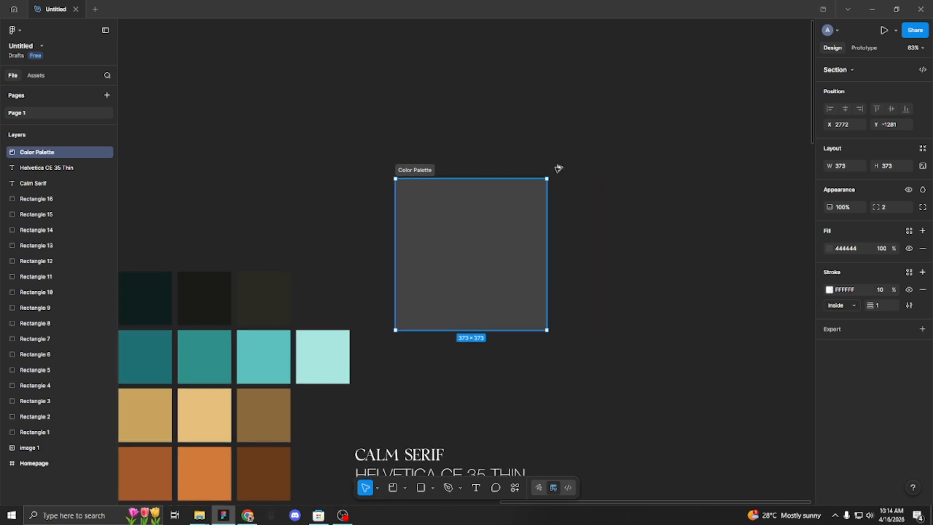
pyautogui.hotkey('ctrl', 'd')
pyautogui.doubleClick(578, 169)
pyautogui.write('T')
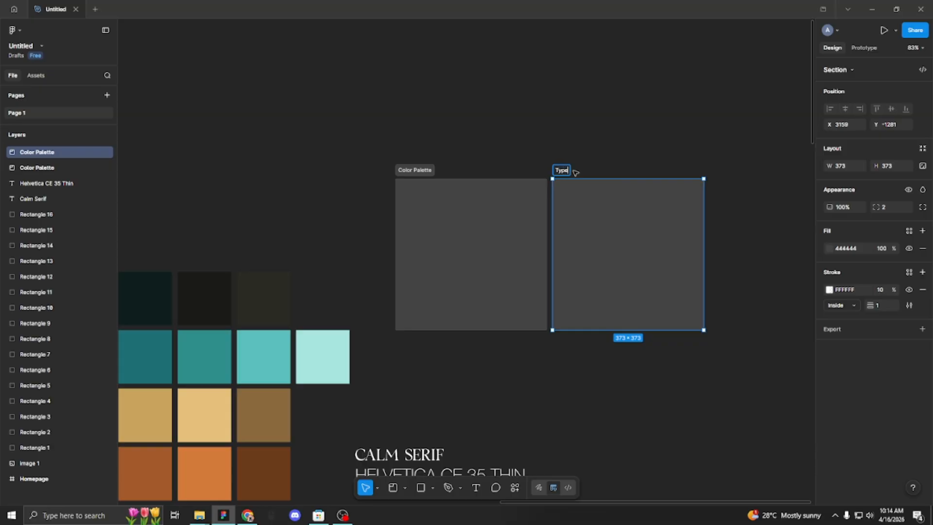
pyautogui.write('ypeface')
pyautogui.press('Return')
# Widen the Typeface section to about 621 × 373 by extending its right edge.
pyautogui.scroll(-3, 571, 186)
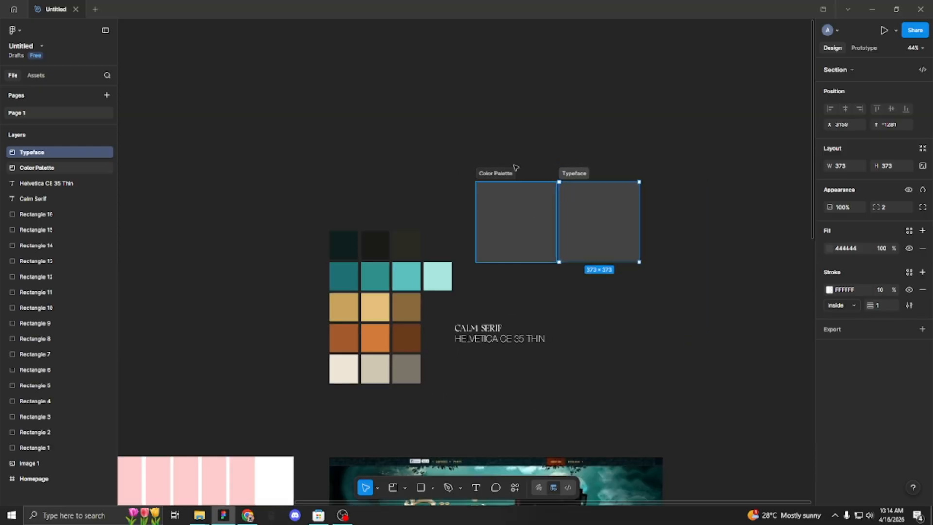
pyautogui.scroll(2, 550, 315)
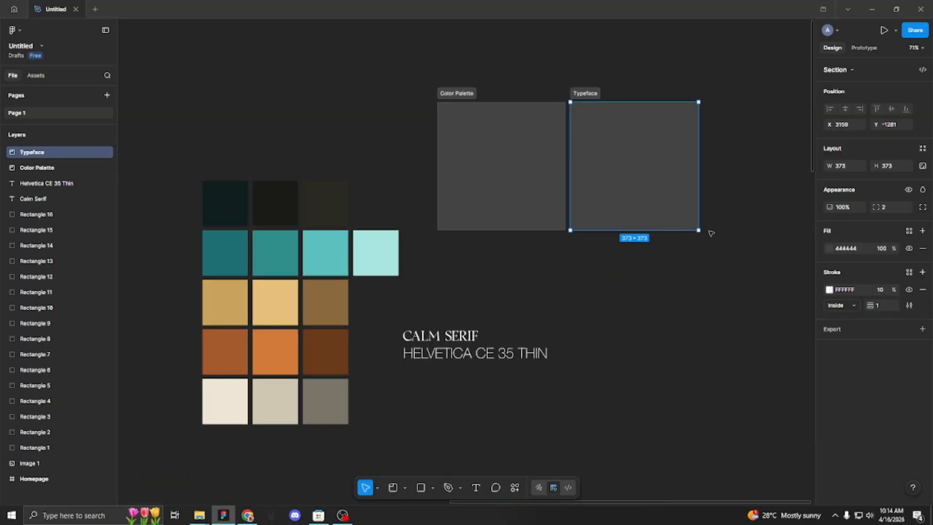
pyautogui.moveTo(702, 169); pyautogui.dragTo(783, 156)
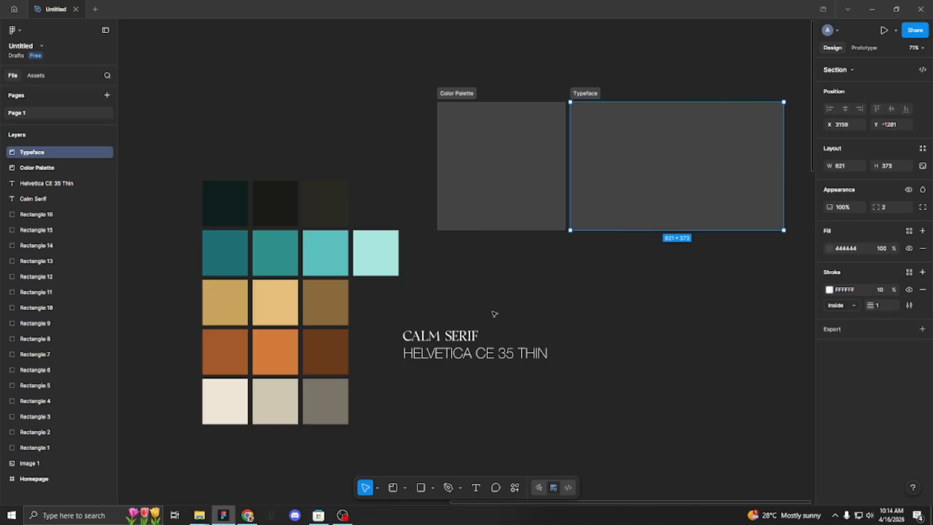
# Move the Calm Serif and Helvetica CE 35 Thin labels together into the Typeface section.
pyautogui.click(501, 380)
pyautogui.moveTo(501, 380); pyautogui.dragTo(614, 170)
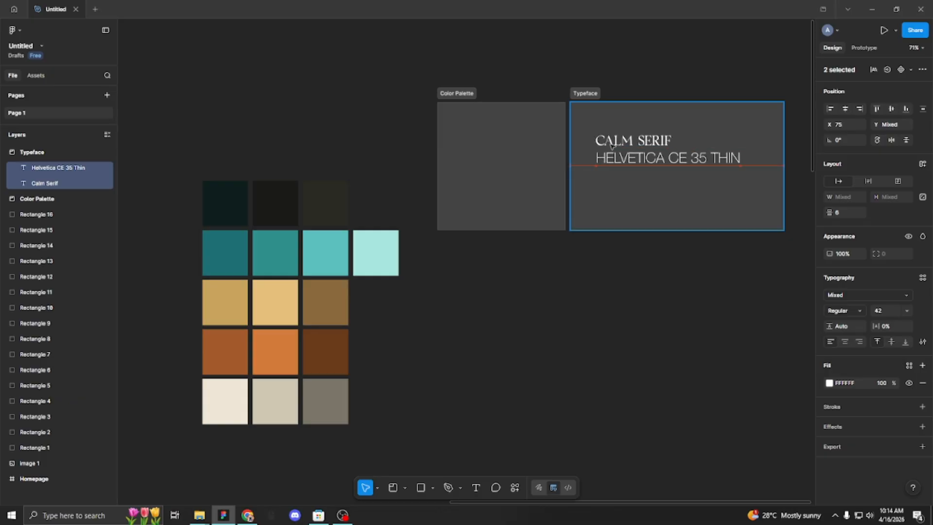
pyautogui.scroll(3, 583, 218)
pyautogui.scroll(5, 537, 267)
pyautogui.click(537, 438)
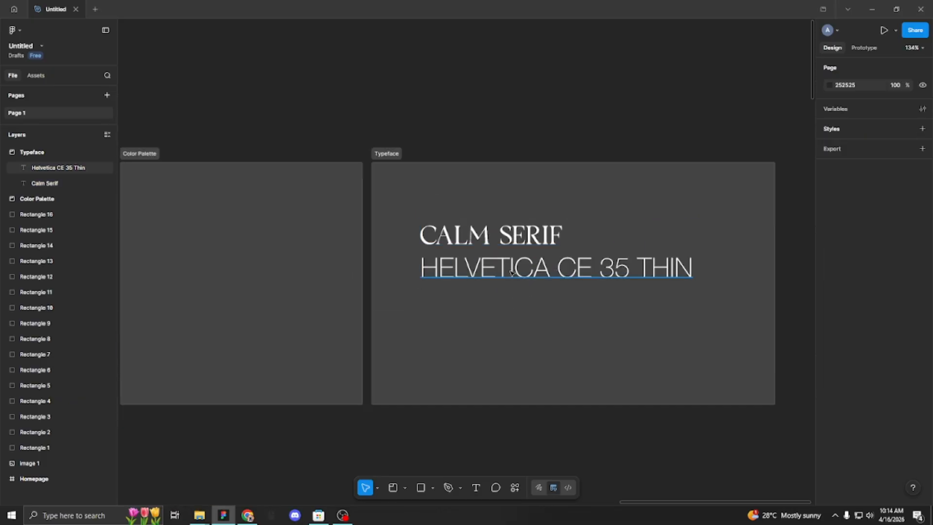
# Increase the gap between the two font labels and shift both closer to the middle of the Typeface section.
pyautogui.moveTo(464, 267); pyautogui.dragTo(464, 279)
pyautogui.keyDown('shift'); pyautogui.click(445, 237); pyautogui.keyUp('shift')
pyautogui.moveTo(445, 237); pyautogui.dragTo(456, 256)
pyautogui.click(577, 395)
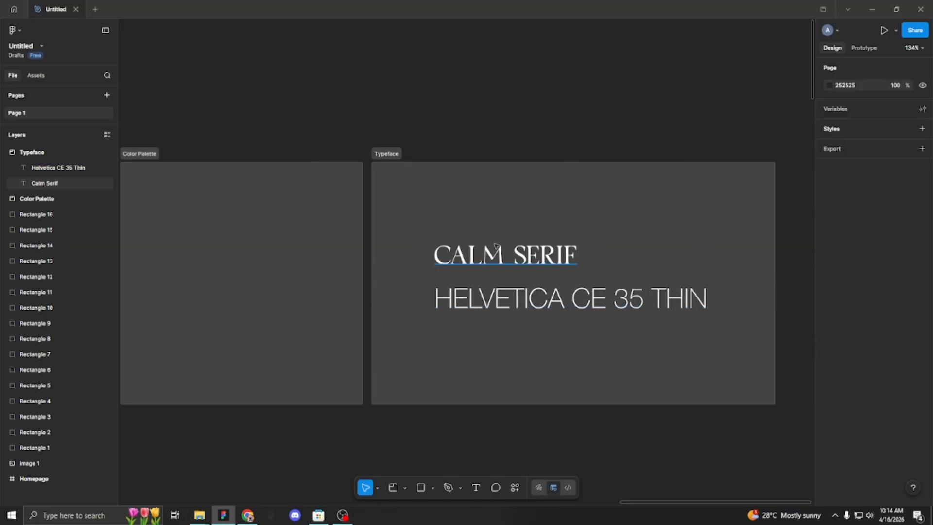
# Center the Calm Serif label above the Helvetica label, and shift the pair slightly down within the Typeface section.
pyautogui.click(545, 255)
pyautogui.moveTo(546, 255); pyautogui.dragTo(594, 248)
pyautogui.keyDown('shift'); pyautogui.click(647, 302); pyautogui.keyUp('shift')
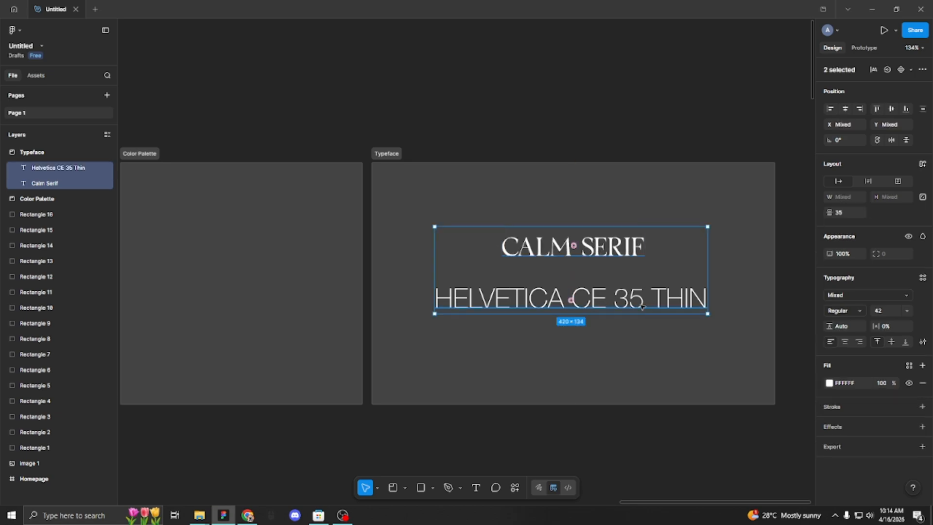
pyautogui.moveTo(647, 302); pyautogui.dragTo(644, 311)
pyautogui.click(687, 437)
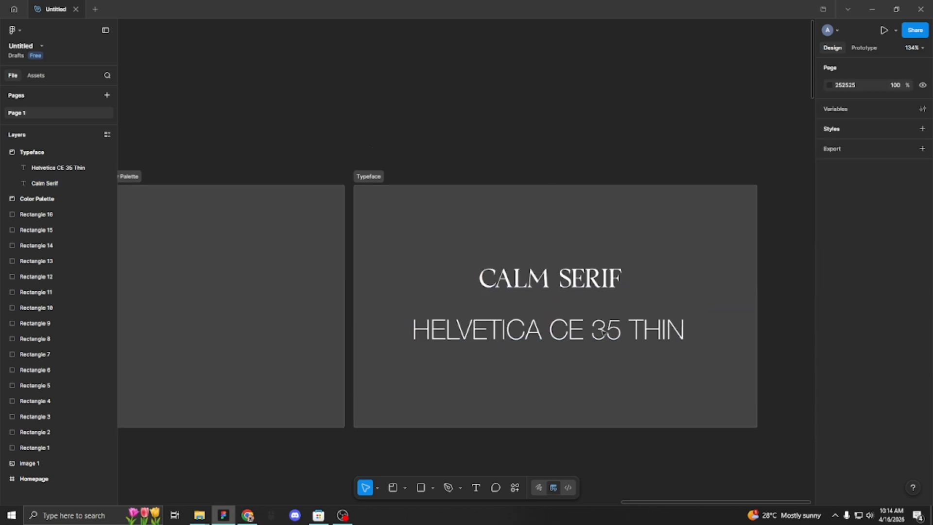
# Add a text "1" just above the Calm Serif label and wrap it in an auto layout frame.
pyautogui.scroll(5, 676, 216)
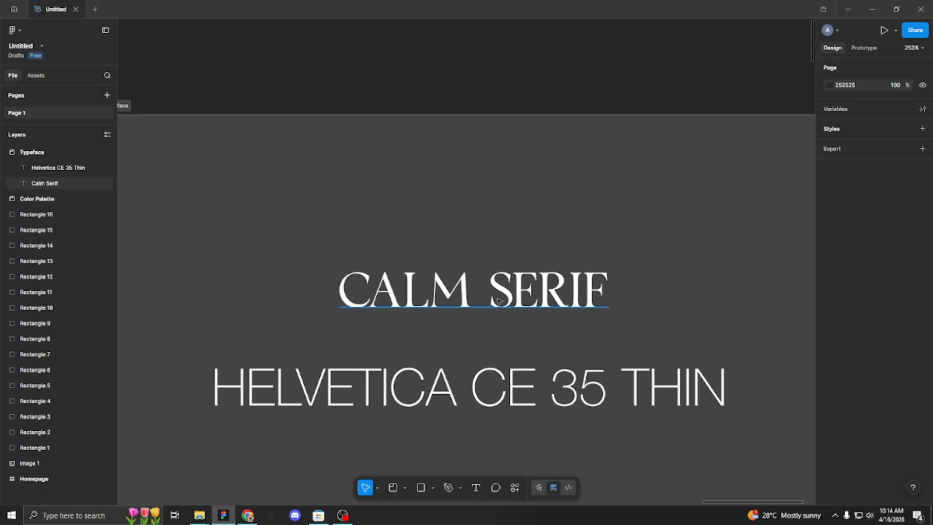
pyautogui.press('o')
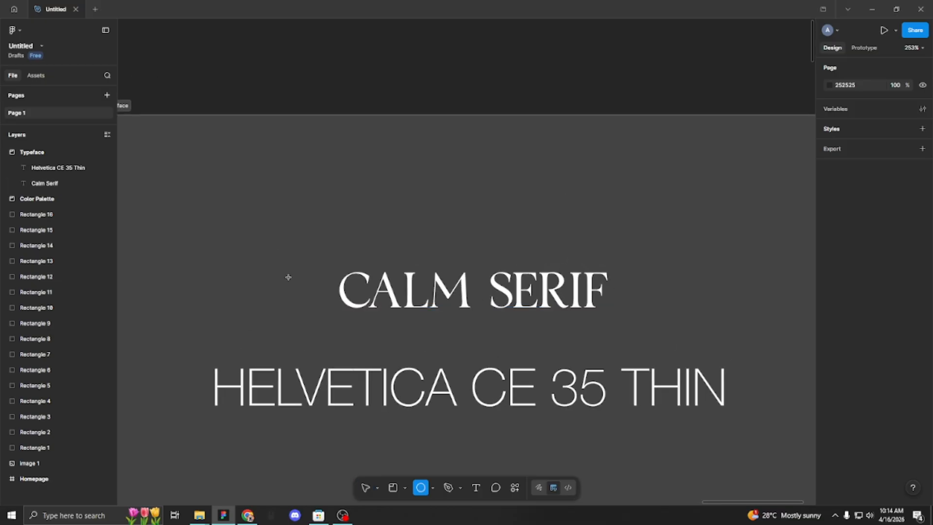
pyautogui.press('t')
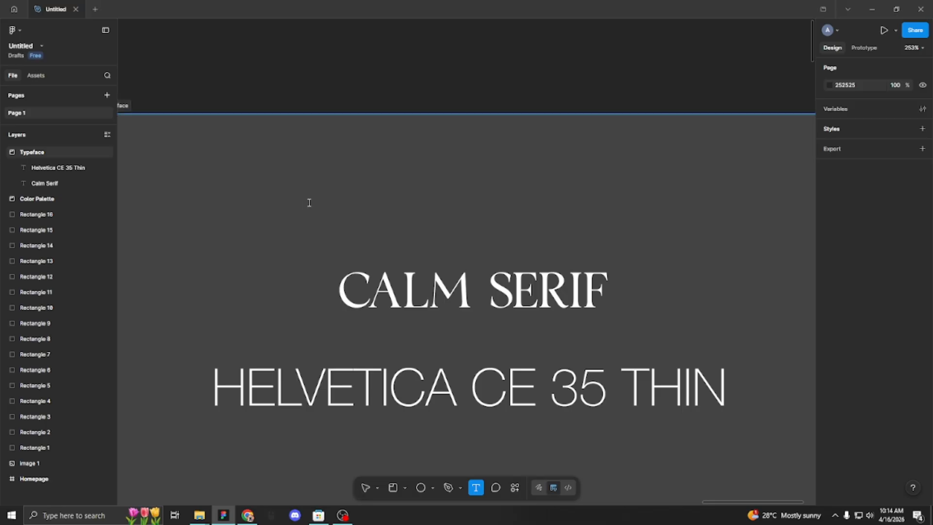
pyautogui.click(308, 202)
pyautogui.write('1')
pyautogui.press('Escape')
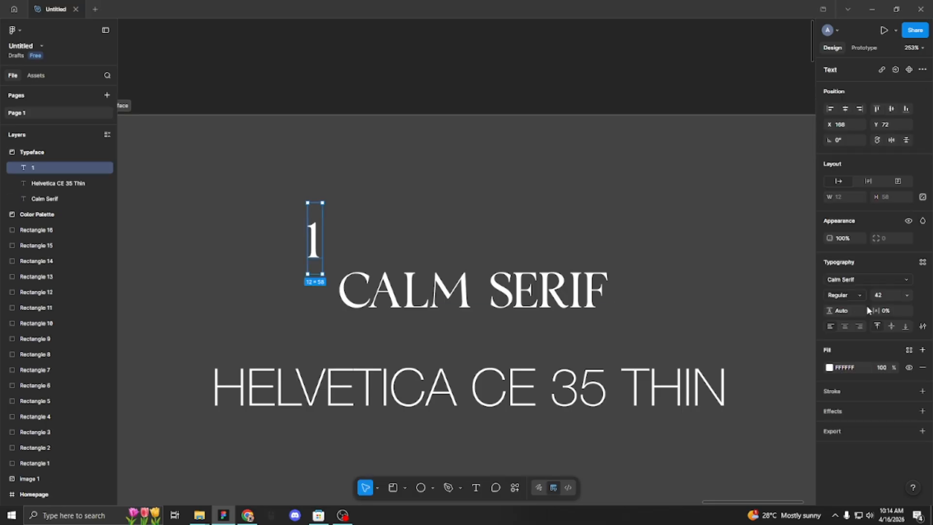
pyautogui.hotkey('shift', 'a')
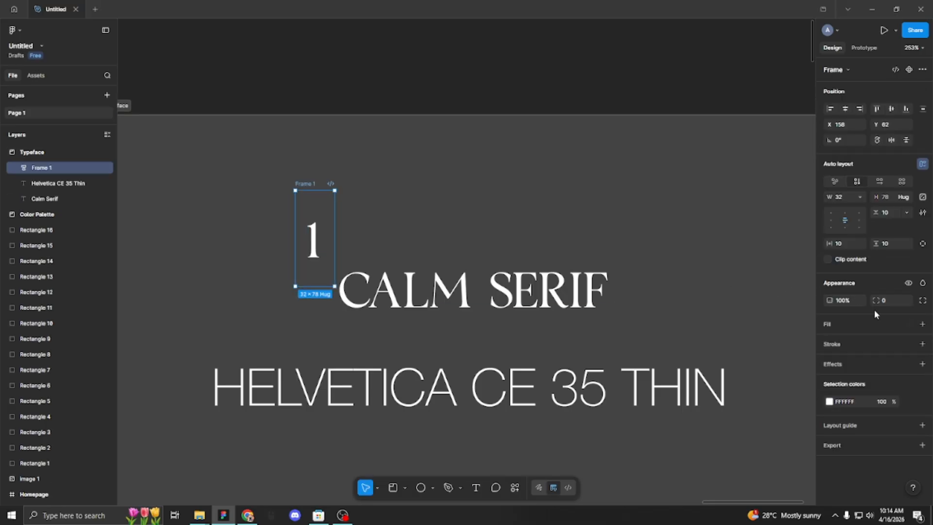
# Size the number's frame to 64 × 64 and give it a white FFFFFF fill.
pyautogui.click(842, 197)
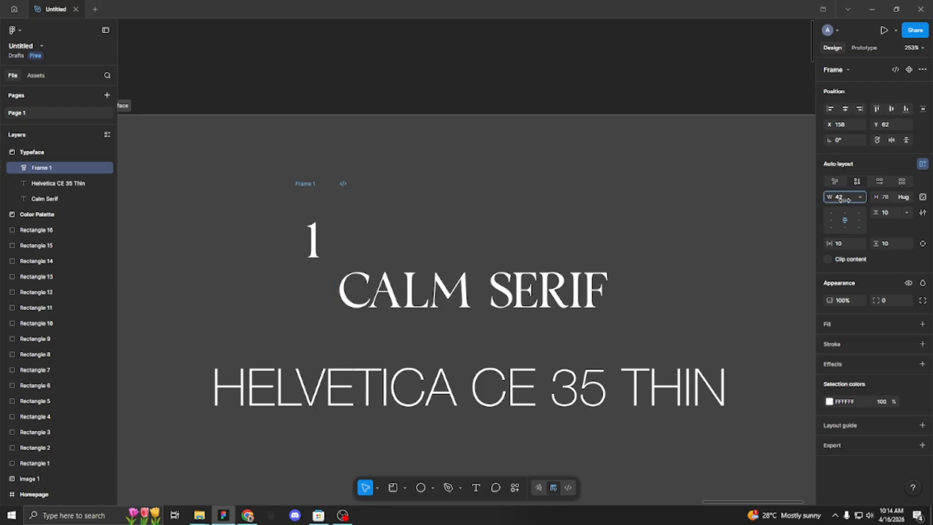
pyautogui.write('64')
pyautogui.press('Return')
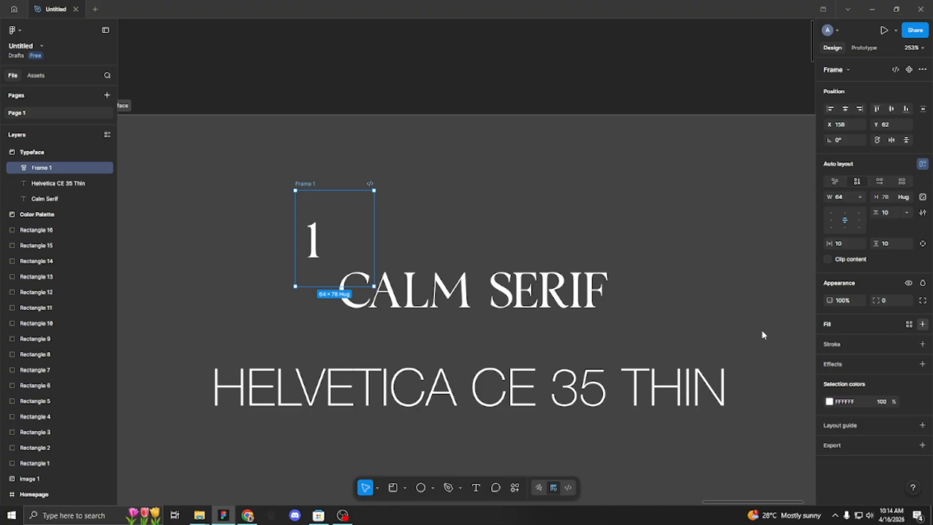
pyautogui.click(922, 324)
pyautogui.click(829, 342)
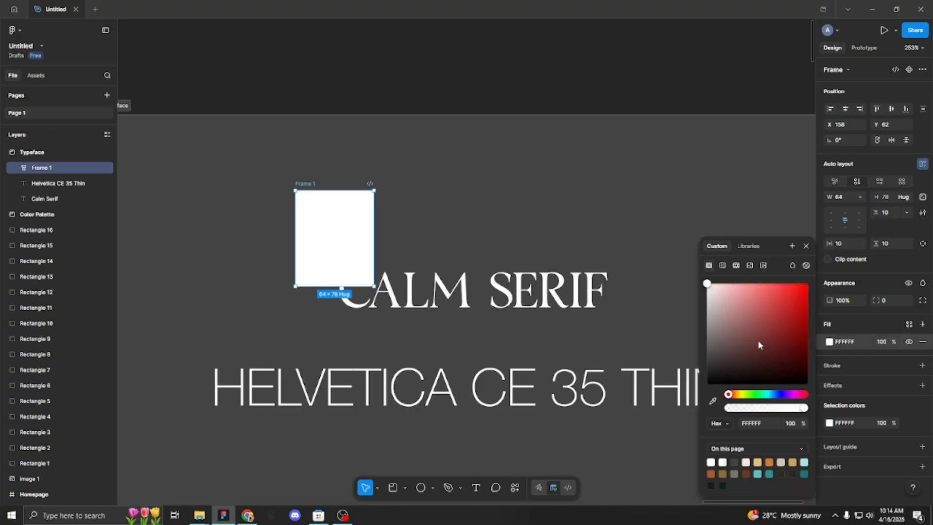
pyautogui.click(889, 199)
pyautogui.write('64')
pyautogui.press('Return')
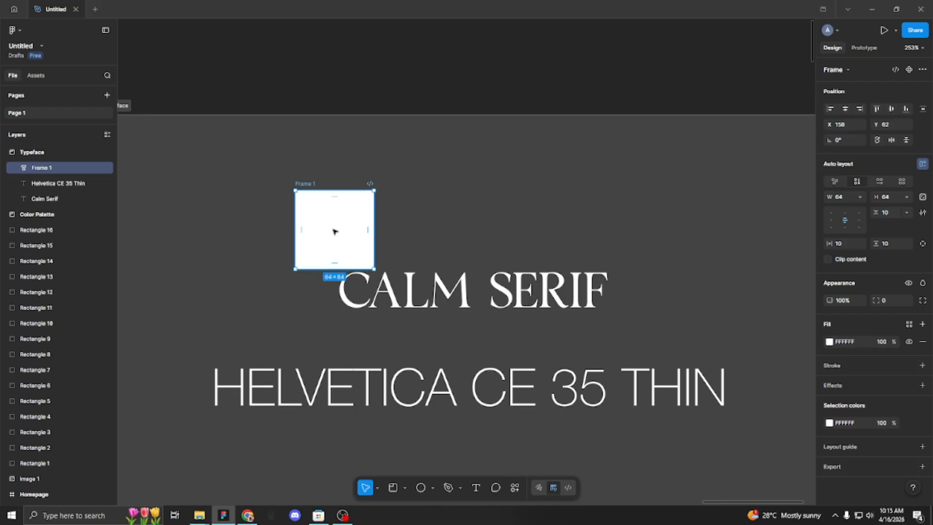
# Color the "1" text inside the frame black (000000).
pyautogui.click(16, 168)
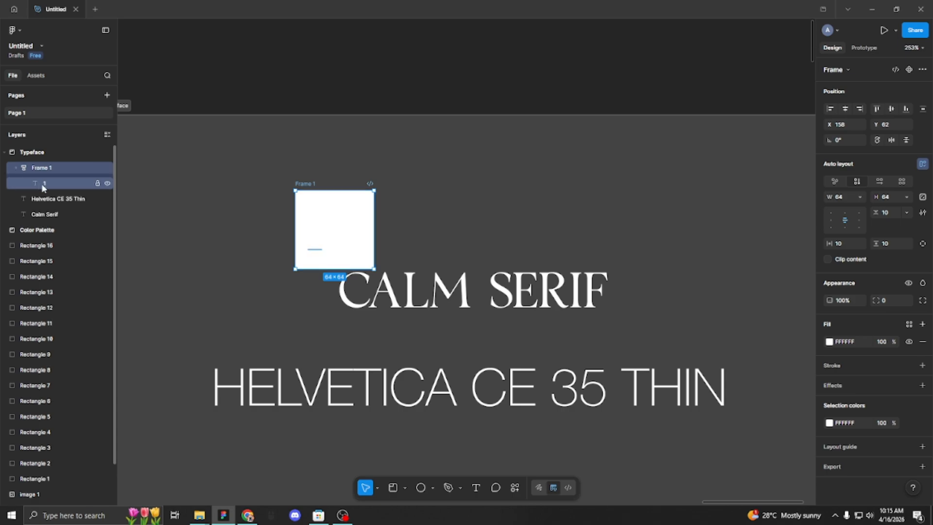
pyautogui.press('Return')
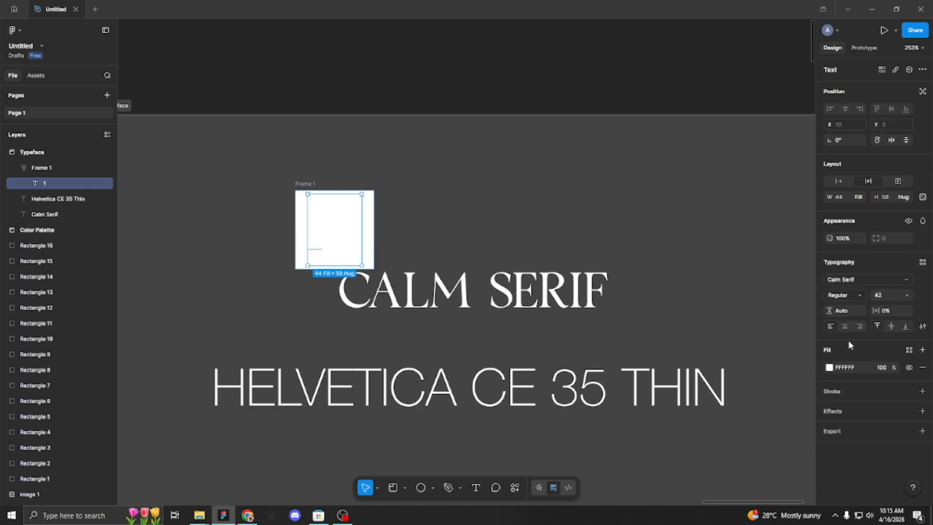
pyautogui.click(829, 367)
pyautogui.moveTo(717, 352); pyautogui.dragTo(506, 408)
pyautogui.click(370, 166)
pyautogui.click(305, 184)
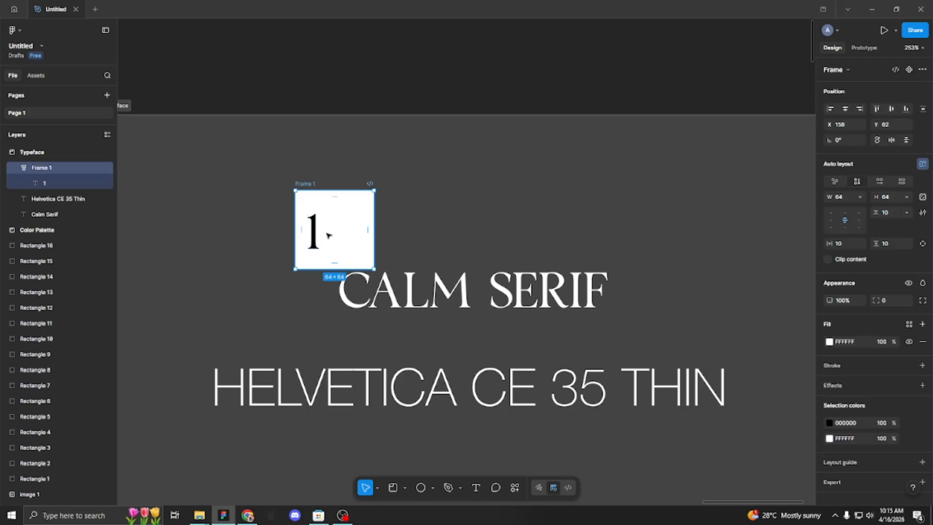
# Delete the frame containing the number 1 from the Typeface section.
pyautogui.click(491, 208)
pyautogui.click(298, 186)
pyautogui.press('Delete')
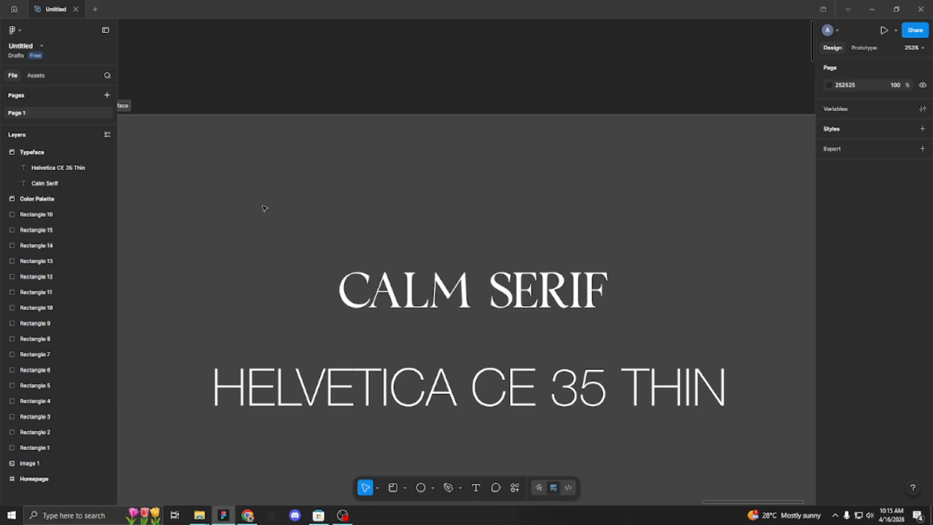
# Draw a circle about 40 × 40 just left of the Calm Serif label and fill it white.
pyautogui.click(258, 206)
pyautogui.press('o')
pyautogui.moveTo(298, 290); pyautogui.dragTo(322, 311)
pyautogui.scroll(5, 321, 311)
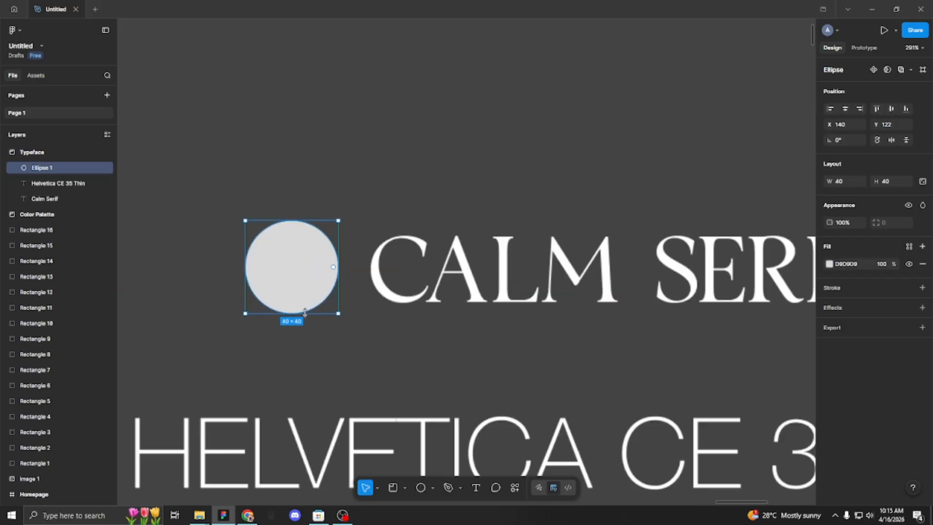
pyautogui.click(830, 265)
pyautogui.moveTo(738, 304); pyautogui.dragTo(706, 273)
pyautogui.click(489, 144)
# Add a text "1", place it over the white circle, and color it black (000000).
pyautogui.press('t')
pyautogui.click(400, 128)
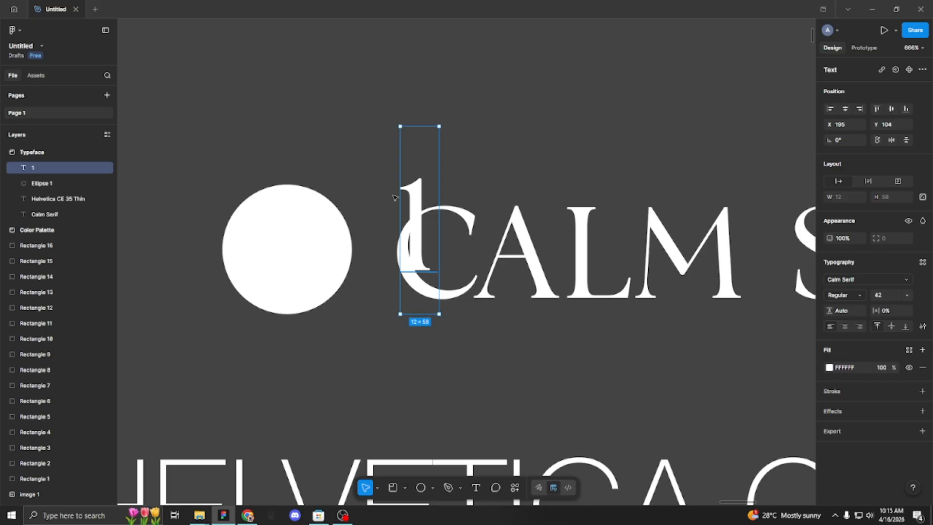
pyautogui.moveTo(419, 195); pyautogui.dragTo(293, 224)
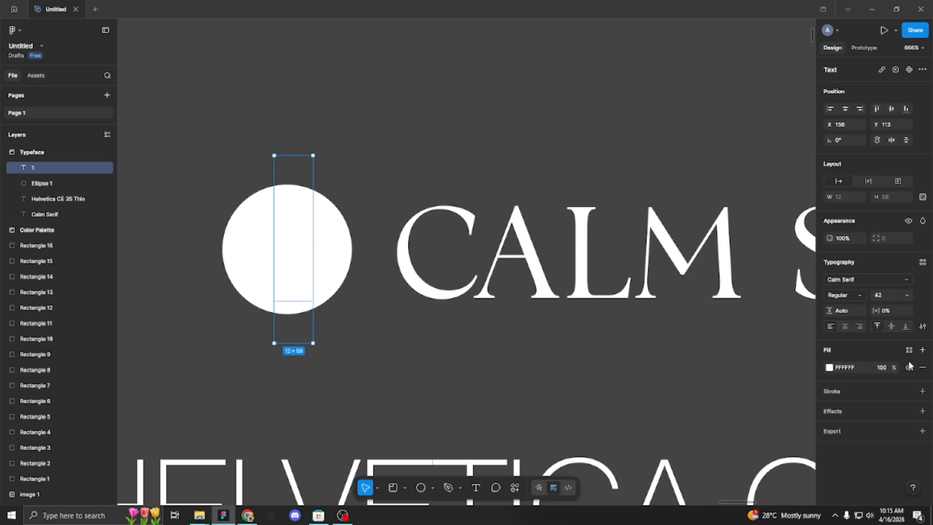
pyautogui.click(830, 368)
pyautogui.moveTo(771, 334); pyautogui.dragTo(707, 385)
# Change the number to "01", set its font size to 22, and center it in the white circle.
pyautogui.doubleClick(293, 245)
pyautogui.write('0')
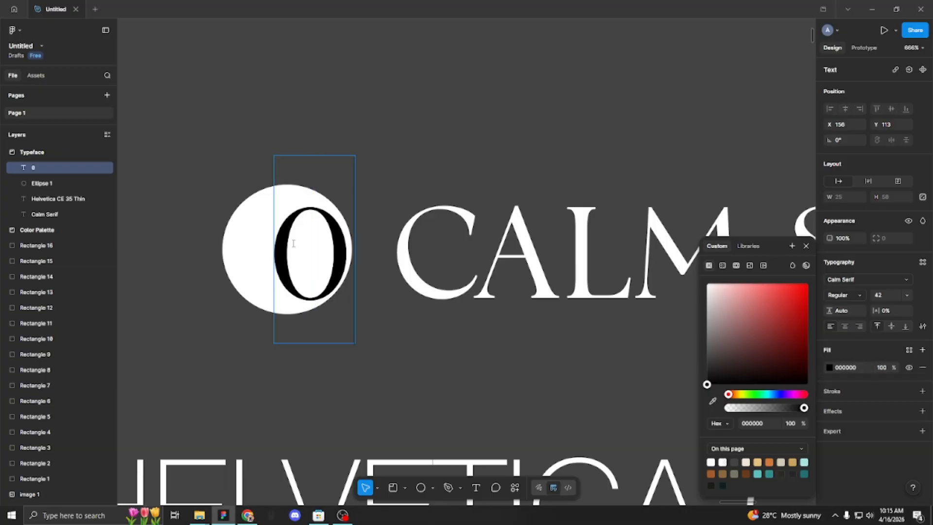
pyautogui.write('1')
pyautogui.press('Escape')
pyautogui.click(896, 298)
pyautogui.write('22')
pyautogui.press('Return')
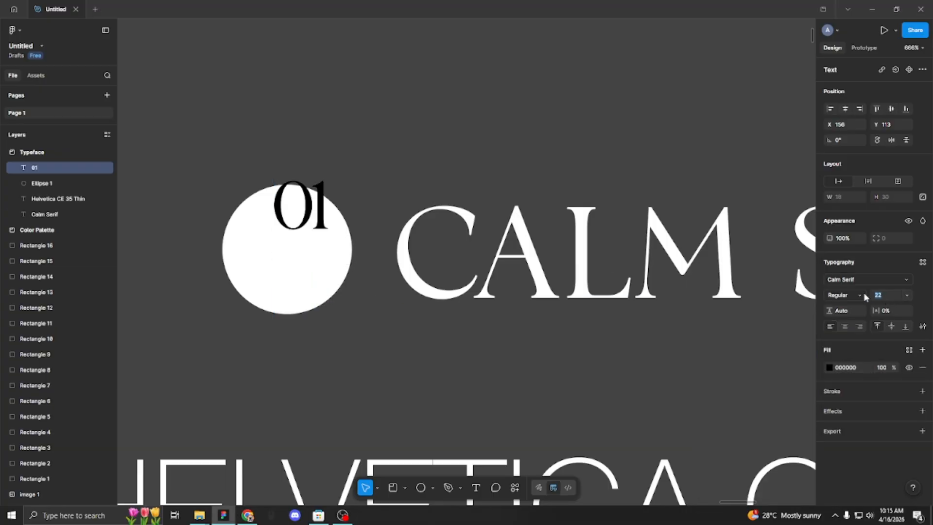
pyautogui.moveTo(299, 232); pyautogui.dragTo(295, 255)
# Duplicate the circle and its 01 number, placing the copy just left of the Helvetica label.
pyautogui.scroll(-8, 369, 165)
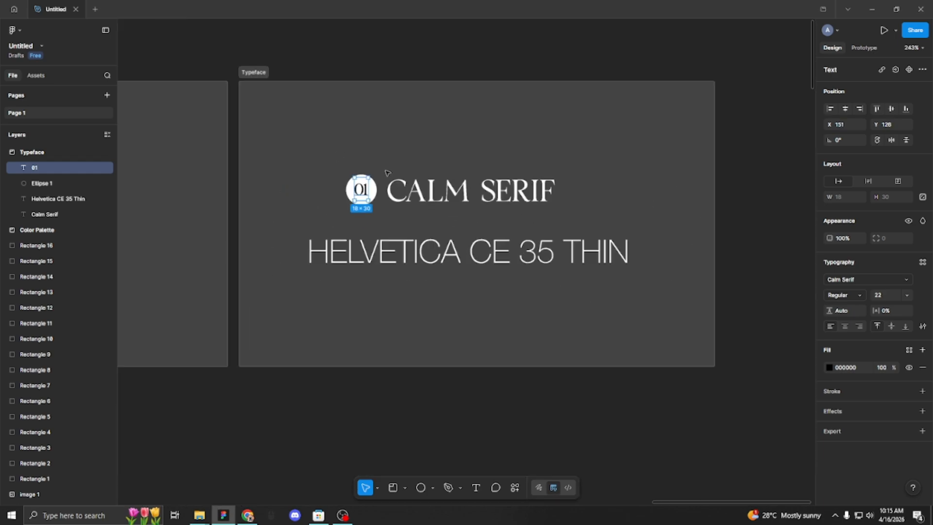
pyautogui.moveTo(309, 159); pyautogui.dragTo(375, 217)
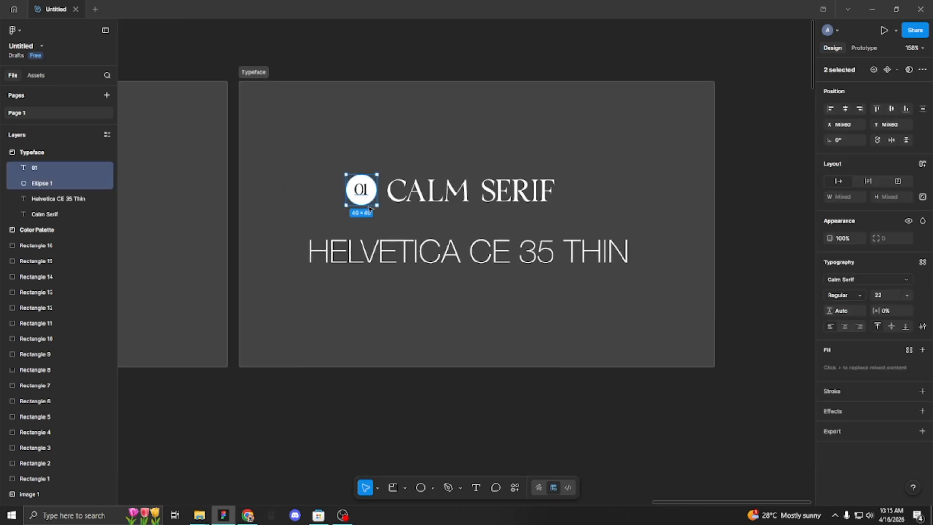
pyautogui.moveTo(293, 252); pyautogui.dragTo(287, 253)
# Change the number in the circle beside the Helvetica label to "02".
pyautogui.scroll(10, 287, 253)
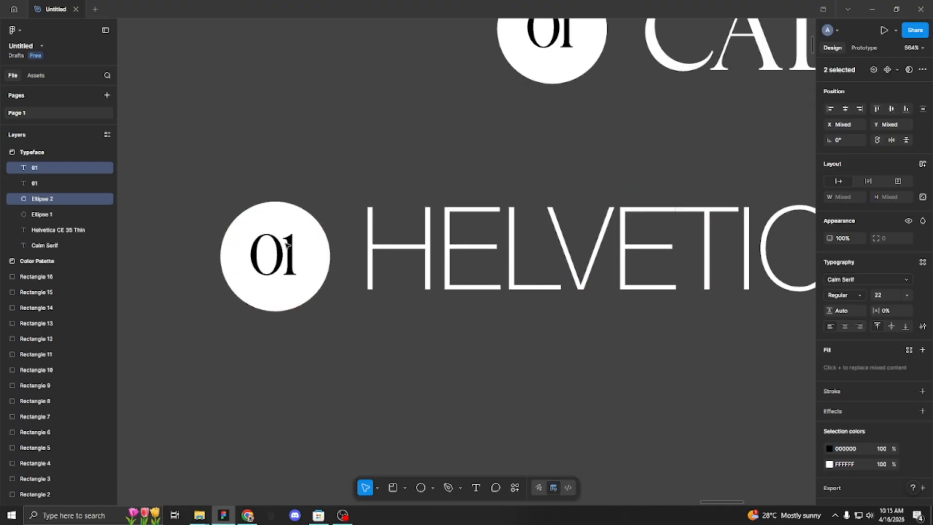
pyautogui.click(288, 249)
pyautogui.doubleClick(288, 248)
pyautogui.click(290, 240)
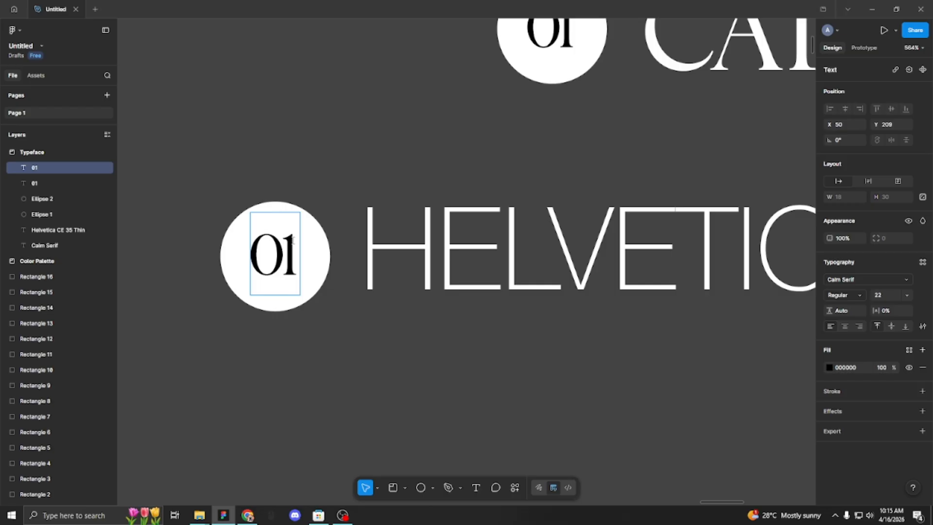
pyautogui.moveTo(290, 240); pyautogui.dragTo(293, 239)
pyautogui.write('2')
pyautogui.press('Escape')
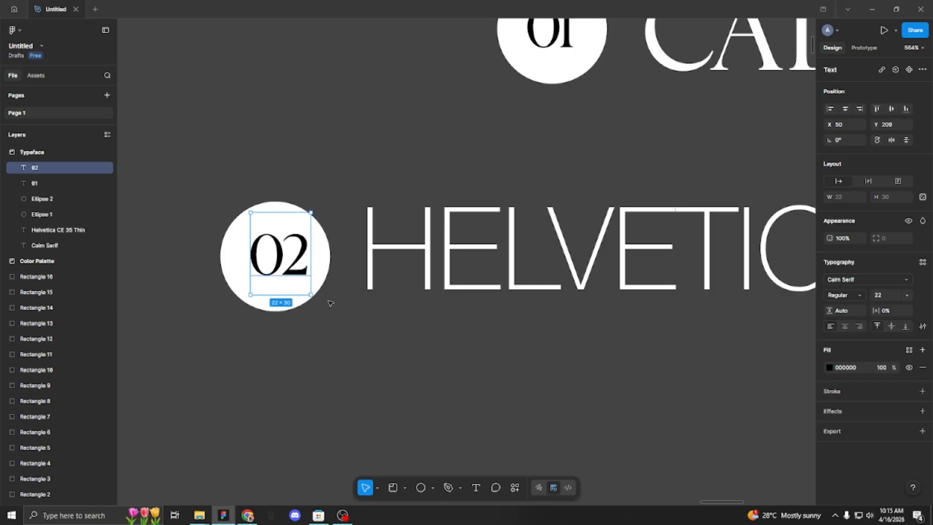
pyautogui.click(292, 345)
# Group the 02 number with its circle, and group the 01 number with its own circle.
pyautogui.scroll(-5, 285, 345)
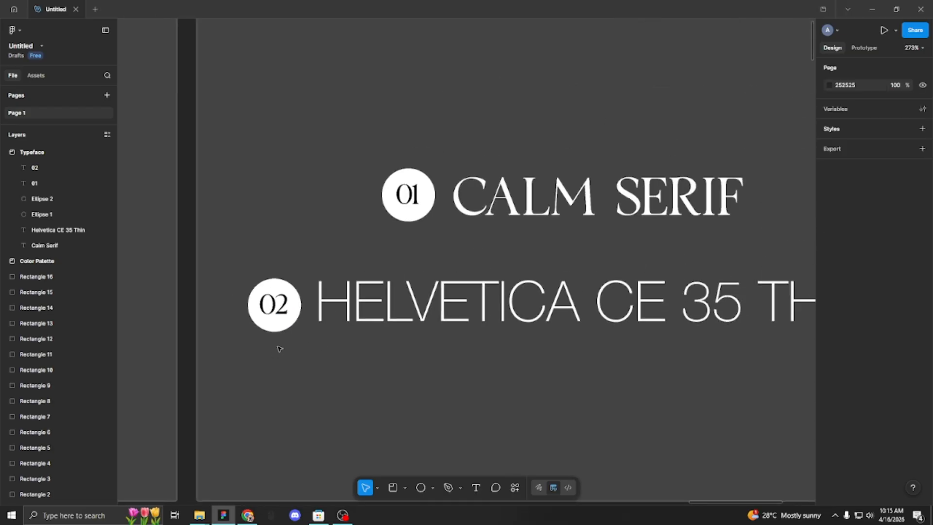
pyautogui.moveTo(235, 244); pyautogui.dragTo(294, 340)
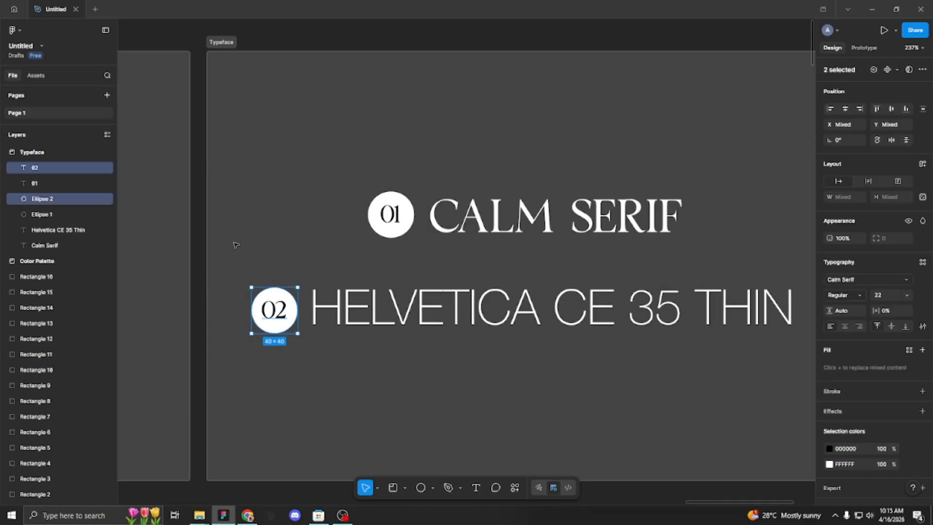
pyautogui.hotkey('ctrl', 'g')
pyautogui.click(335, 168)
pyautogui.moveTo(336, 168); pyautogui.dragTo(406, 247)
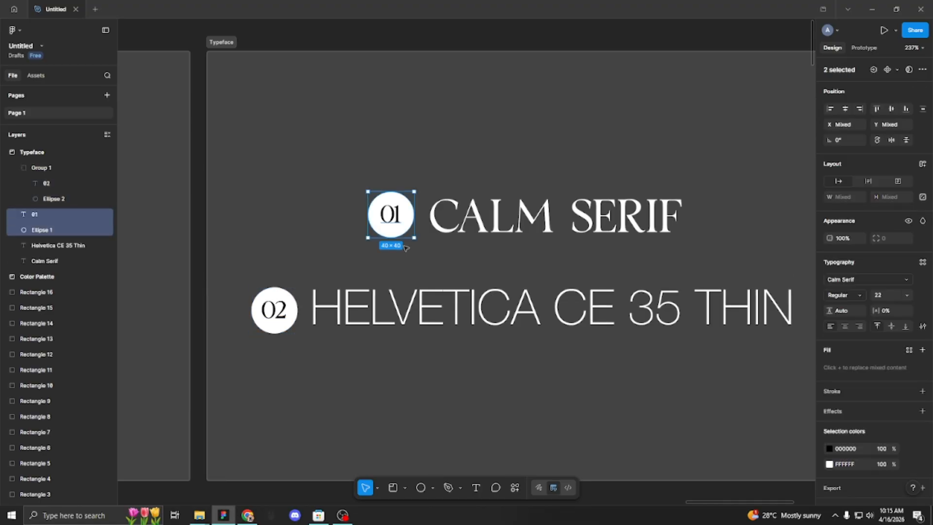
pyautogui.hotkey('ctrl', 'g')
# Shift both font labels and their number badges together to the right to center them in the Typeface section.
pyautogui.scroll(-5, 561, 195)
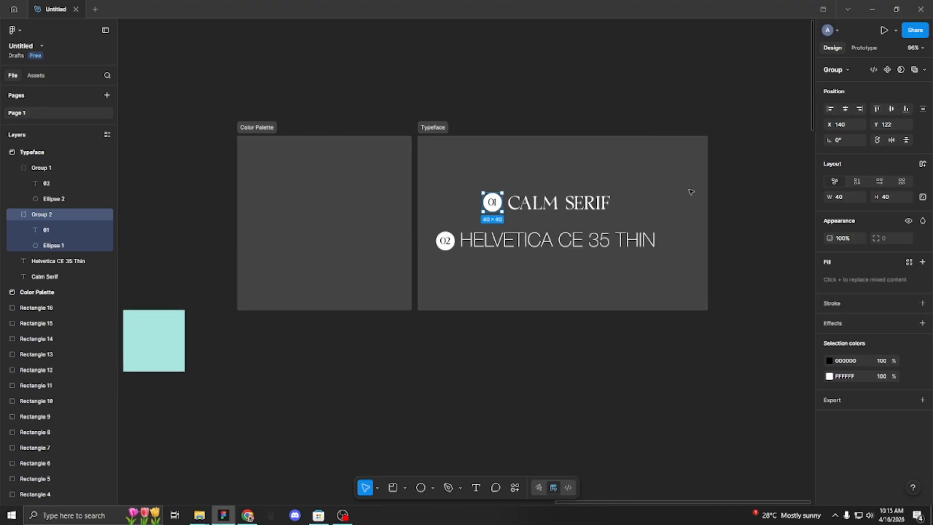
pyautogui.click(685, 175)
pyautogui.moveTo(684, 174); pyautogui.dragTo(433, 274)
pyautogui.moveTo(487, 240); pyautogui.dragTo(502, 244)
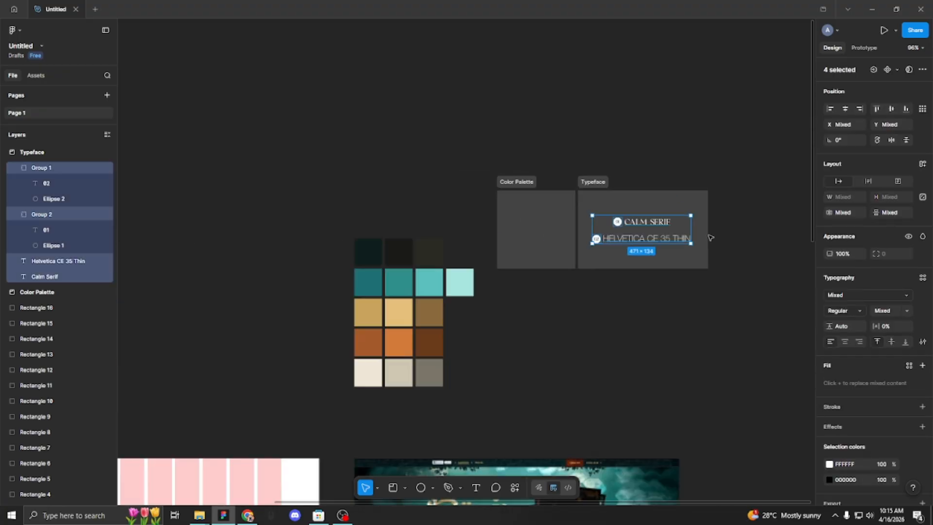
# Move the Typeface section farther right, and enlarge the Color Palette section toward it to a height of about 937.
pyautogui.scroll(-5, 705, 233)
pyautogui.click(548, 194)
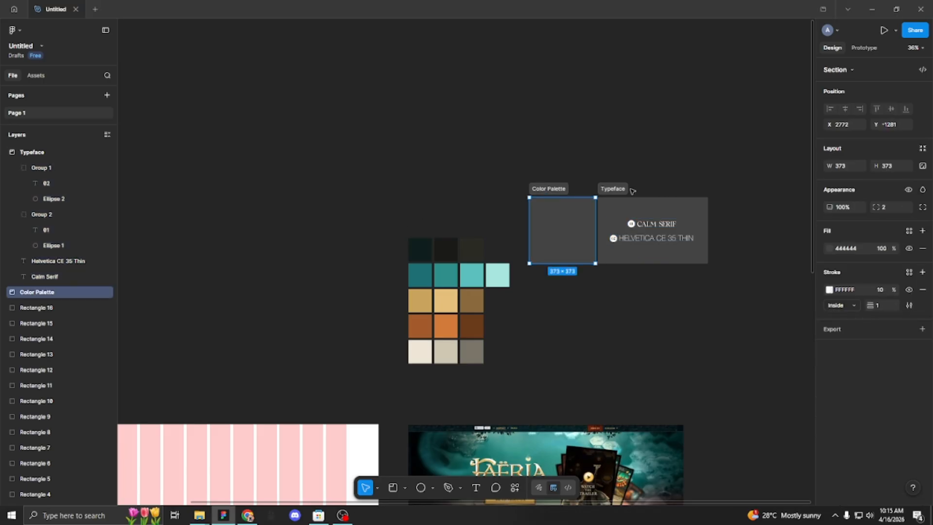
pyautogui.moveTo(652, 191); pyautogui.dragTo(727, 190)
pyautogui.click(538, 193)
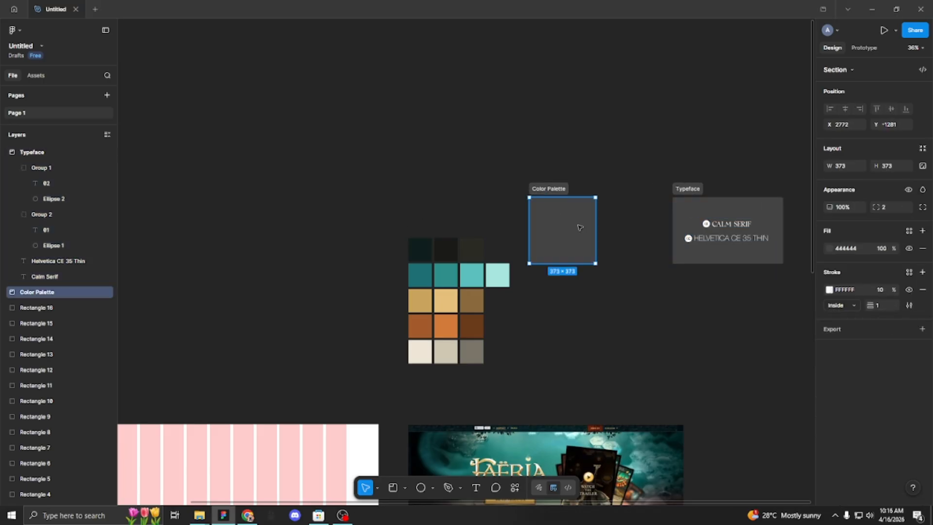
pyautogui.moveTo(594, 267); pyautogui.dragTo(670, 363)
# Move all the color swatches together into the enlarged Color Palette section.
pyautogui.moveTo(342, 225); pyautogui.dragTo(509, 372)
pyautogui.moveTo(437, 301); pyautogui.dragTo(586, 274)
pyautogui.click(691, 145)
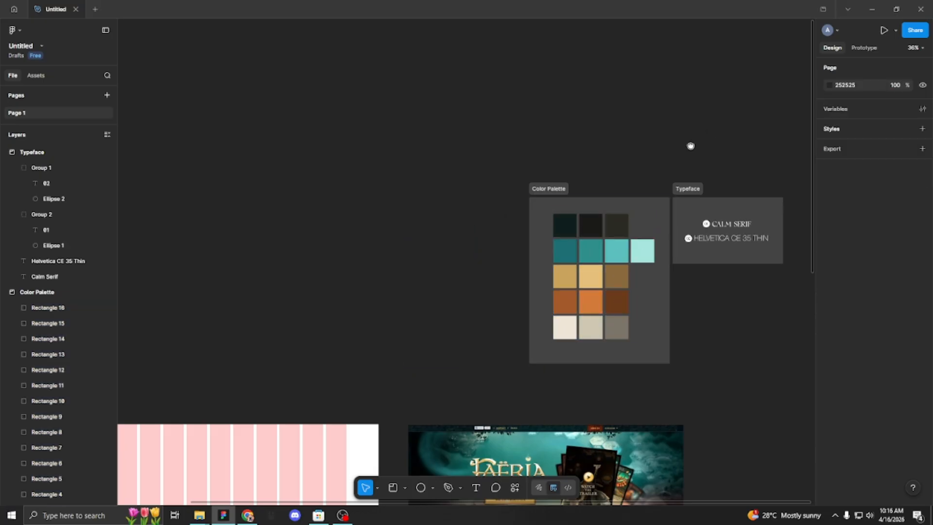
# Move the Color Palette and Typeface sections together up and left, above the Homepage frame and the Faeria reference image.
pyautogui.hscroll(3, 632, 147)
pyautogui.click(510, 190)
pyautogui.keyDown('shift'); pyautogui.click(573, 190); pyautogui.keyUp('shift')
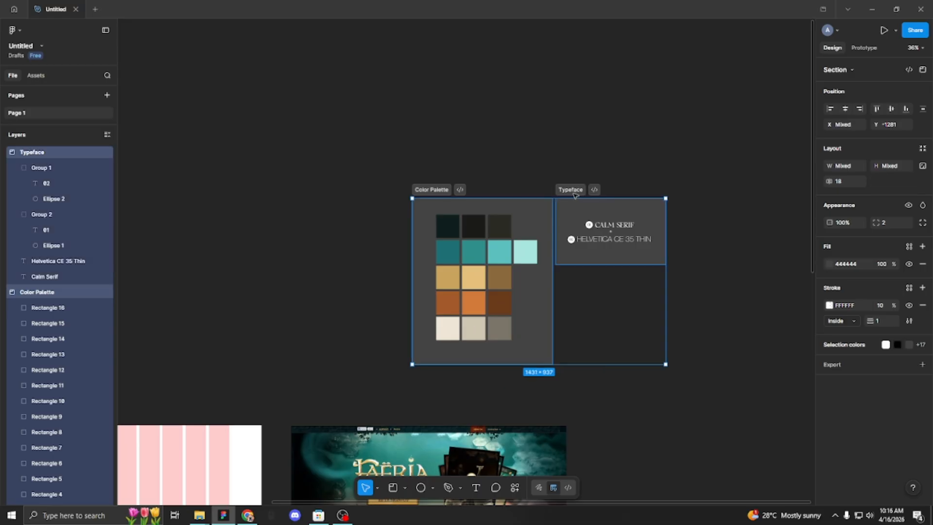
pyautogui.hscroll(4, 491, 183)
pyautogui.hscroll(3, 324, 169)
pyautogui.scroll(5, 560, 152)
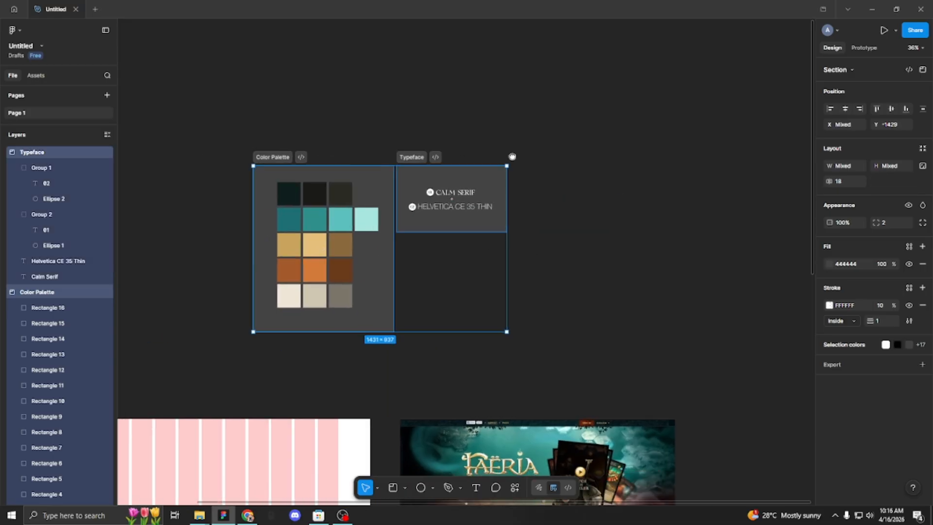
pyautogui.scroll(-5, 564, 146)
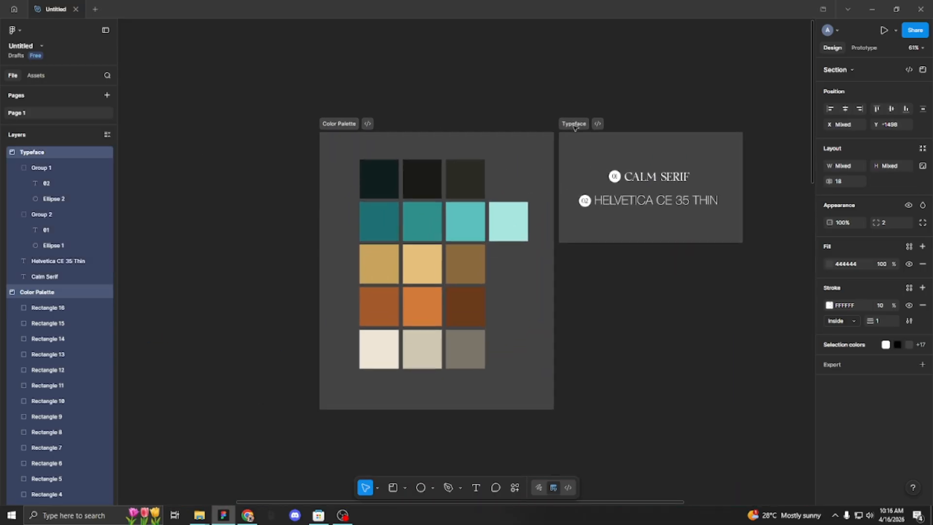
pyautogui.click(694, 139)
pyautogui.moveTo(695, 139); pyautogui.dragTo(601, 146)
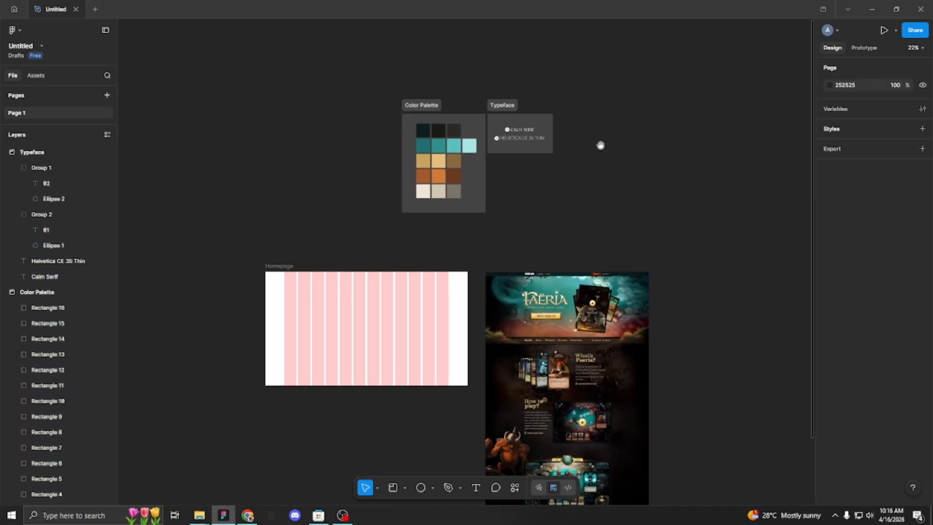
# Examine the Faeria reference's hero banner, Beta Sign-up button and navigation row up close.
pyautogui.scroll(4, 532, 199)
pyautogui.moveTo(555, 271); pyautogui.dragTo(523, 125)
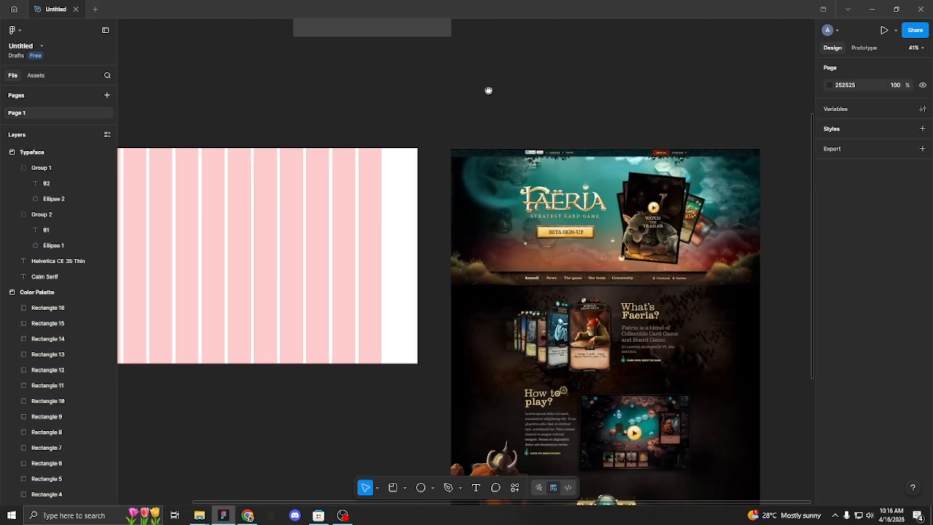
pyautogui.moveTo(487, 89); pyautogui.dragTo(342, 53)
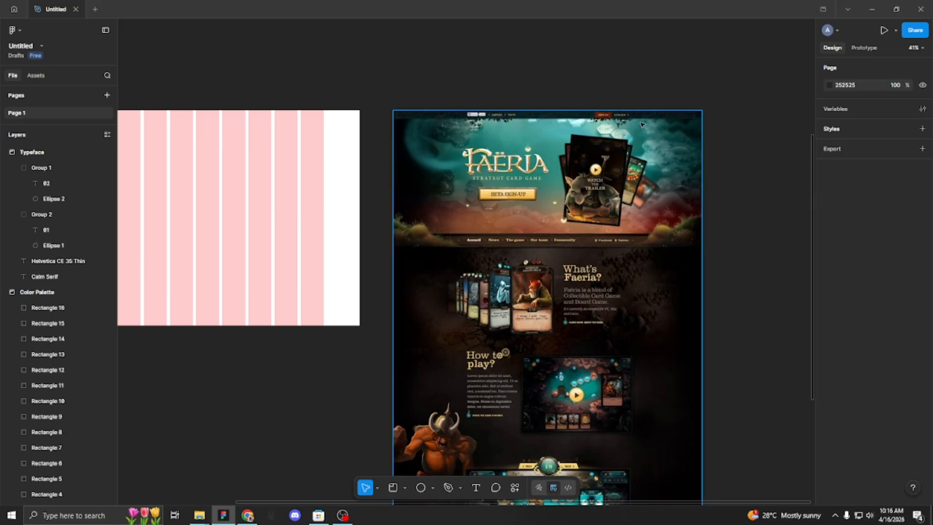
pyautogui.scroll(5, 548, 220)
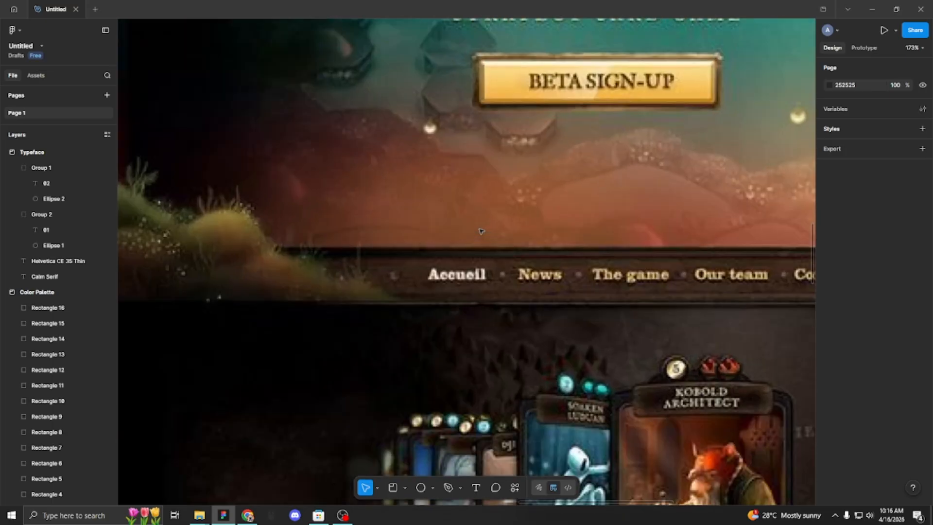
pyautogui.scroll(-8, 534, 209)
pyautogui.scroll(3, 681, 152)
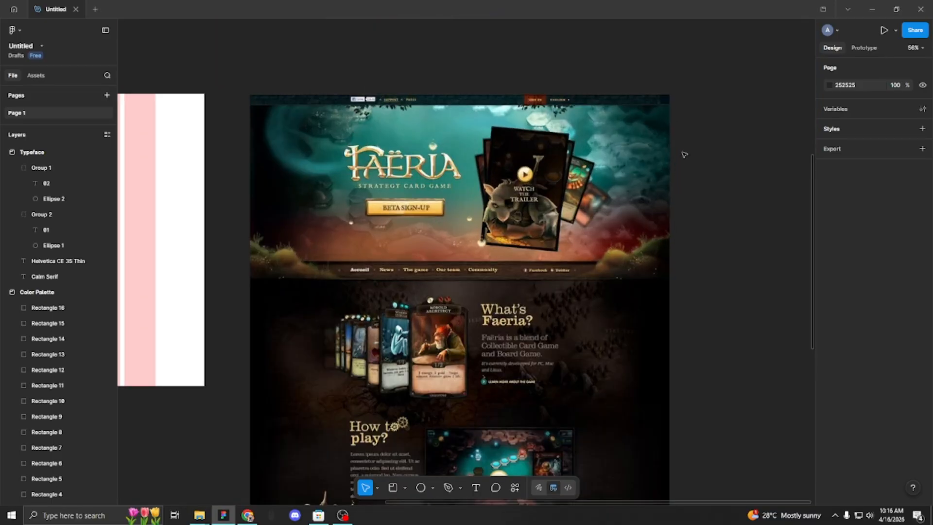
pyautogui.scroll(2, 474, 102)
pyautogui.hscroll(-5, 531, 125)
pyautogui.hscroll(8, 358, 147)
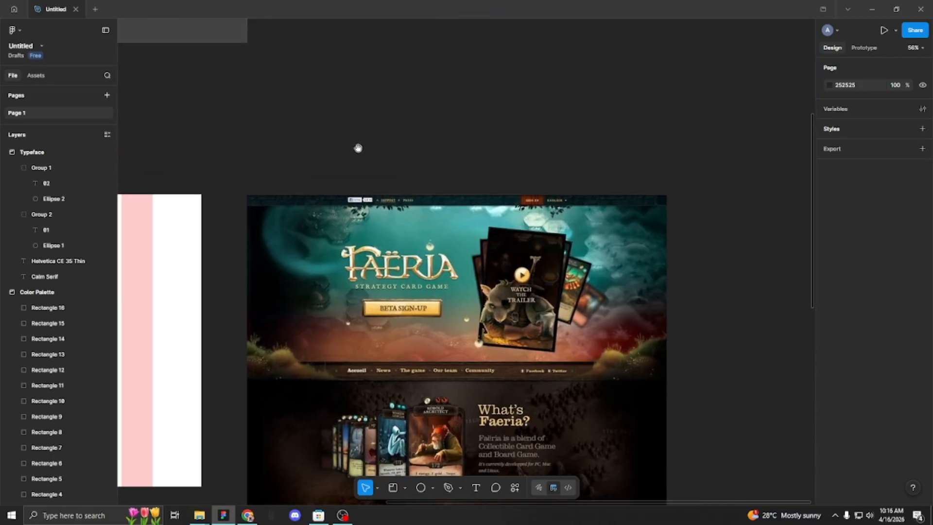
pyautogui.hscroll(-3, 395, 139)
pyautogui.click(373, 254)
pyautogui.moveTo(389, 252); pyautogui.dragTo(360, 226)
pyautogui.moveTo(362, 146); pyautogui.dragTo(362, 145)
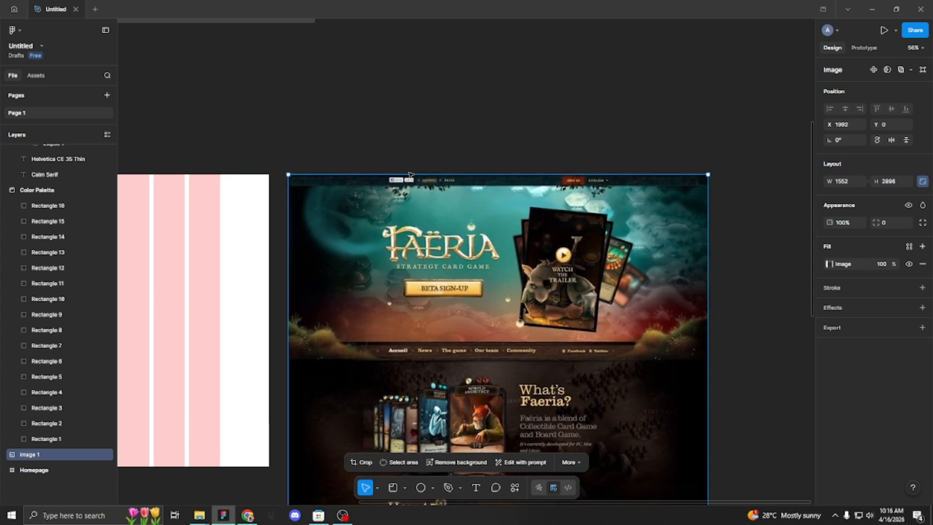
pyautogui.press('Escape')
# Compare the upper sections of the Faeria reference with the empty Homepage frame.
pyautogui.scroll(5, 370, 135)
pyautogui.scroll(-6, 384, 139)
pyautogui.scroll(-3, 384, 138)
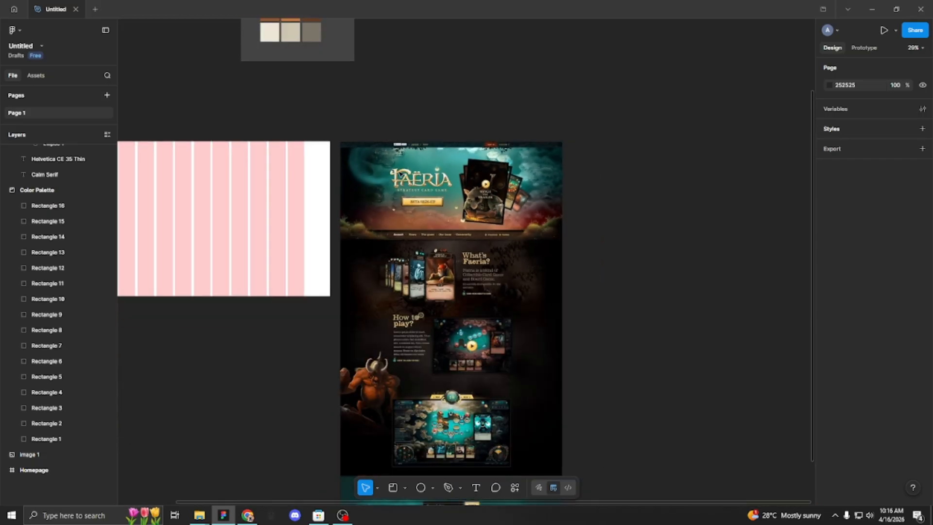
pyautogui.scroll(4, 403, 208)
pyautogui.scroll(2, 642, 368)
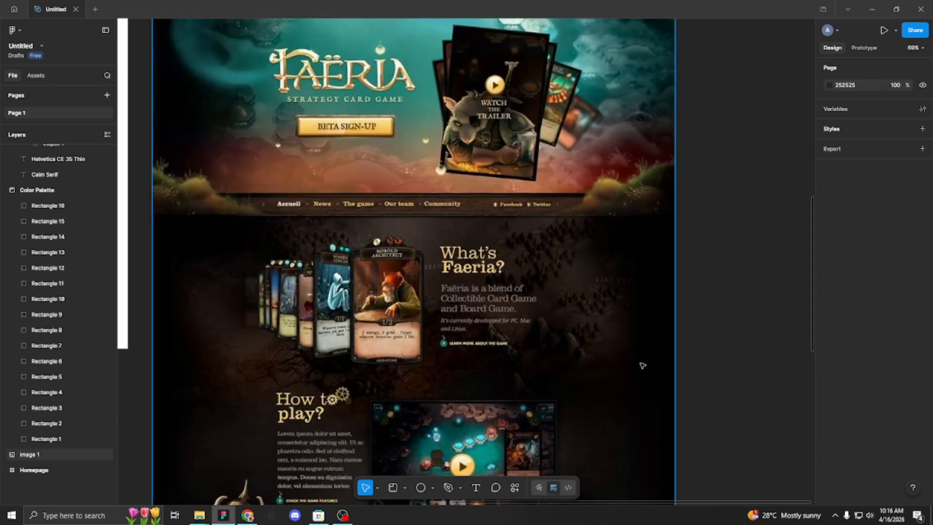
pyautogui.scroll(-5, 642, 368)
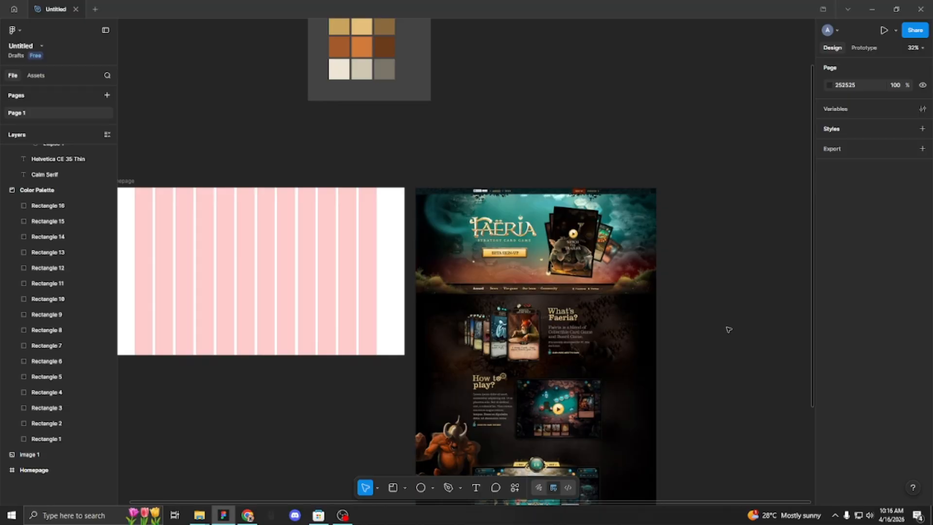
pyautogui.hscroll(-3, 715, 302)
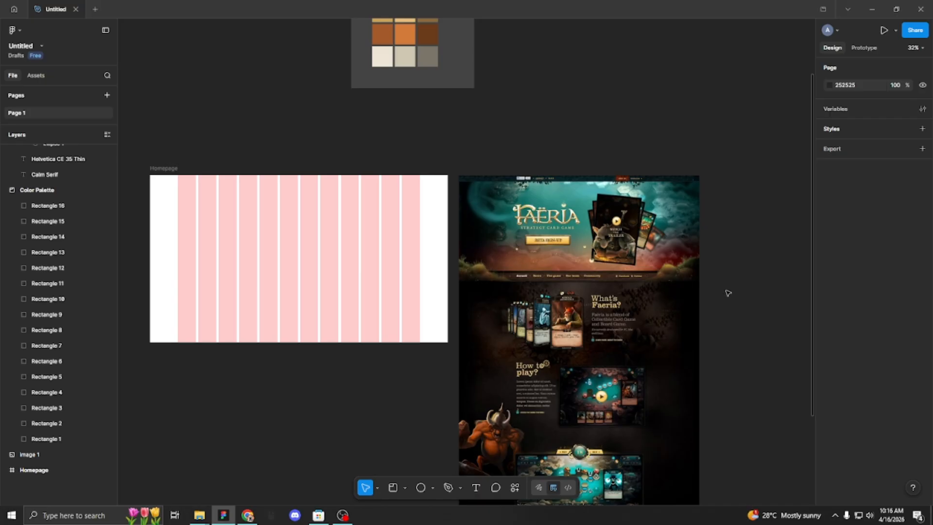
pyautogui.scroll(5, 727, 293)
pyautogui.scroll(-6, 729, 294)
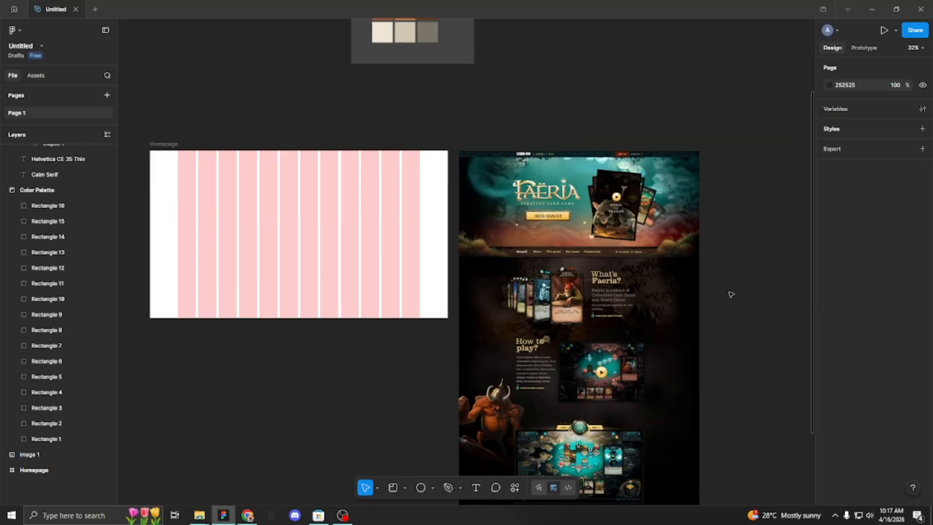
pyautogui.scroll(4, 682, 271)
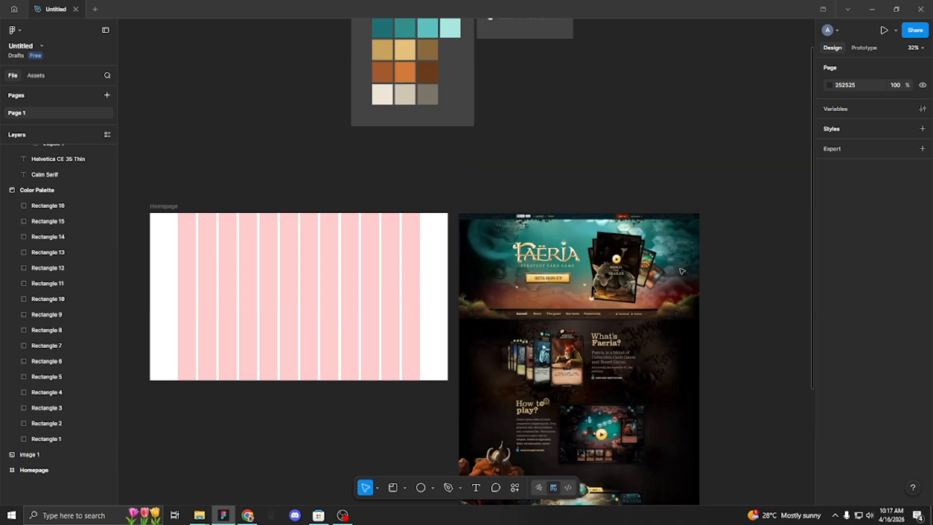
pyautogui.scroll(-1, 613, 232)
pyautogui.scroll(-4, 587, 224)
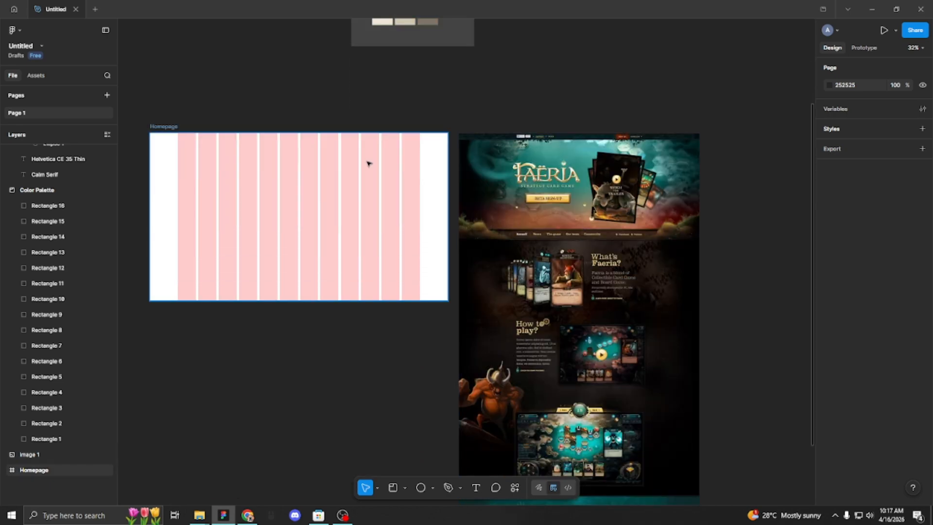
pyautogui.scroll(1, 343, 121)
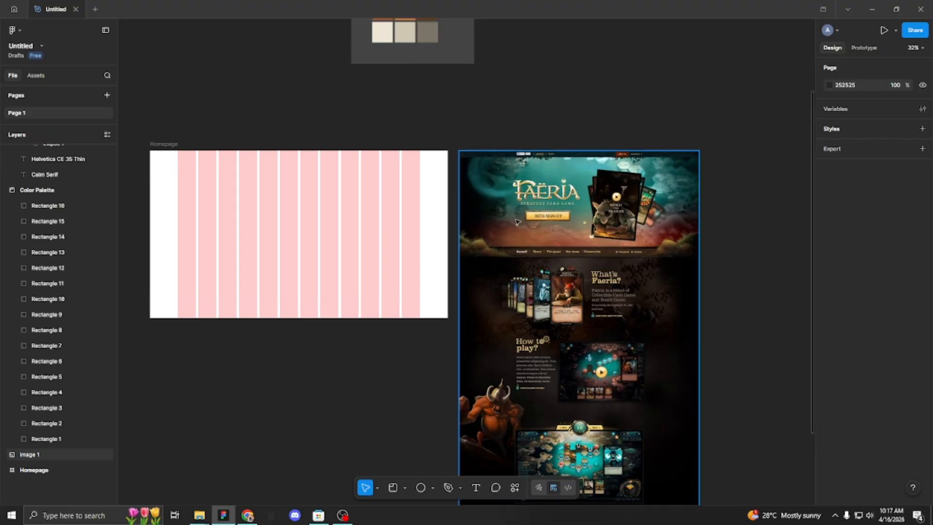
pyautogui.scroll(3, 509, 206)
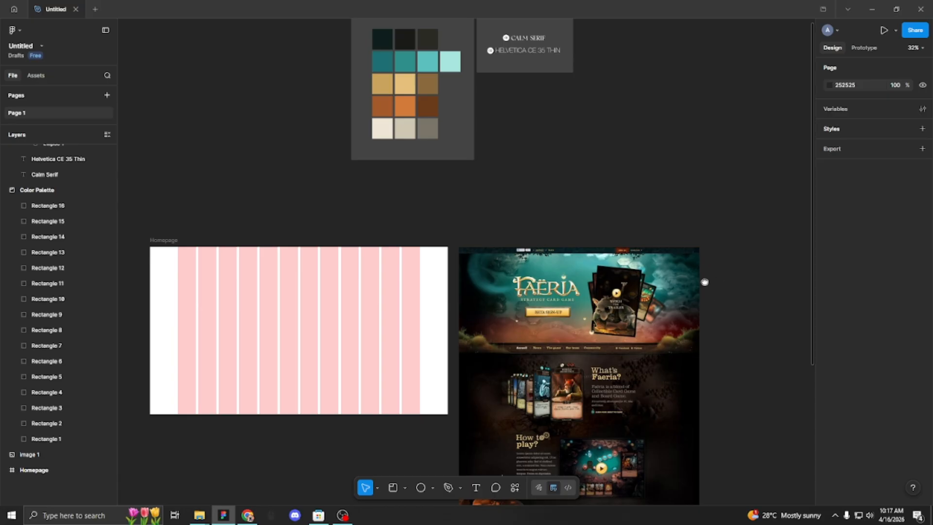
# Review the Color Palette and Typeface sections, and the Faeria reference down to its footer.
pyautogui.scroll(-7, 701, 278)
pyautogui.hscroll(2, 700, 280)
pyautogui.scroll(5, 685, 210)
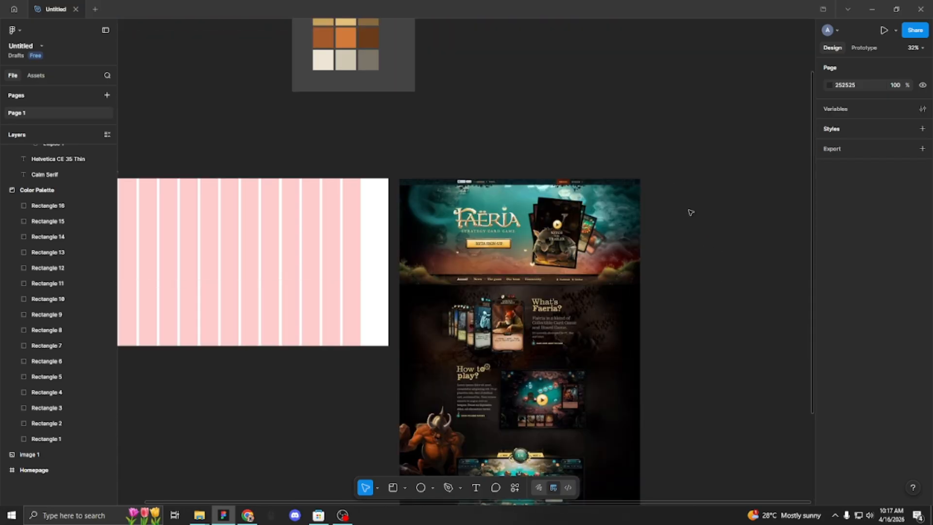
pyautogui.scroll(4, 692, 218)
pyautogui.scroll(-2, 693, 222)
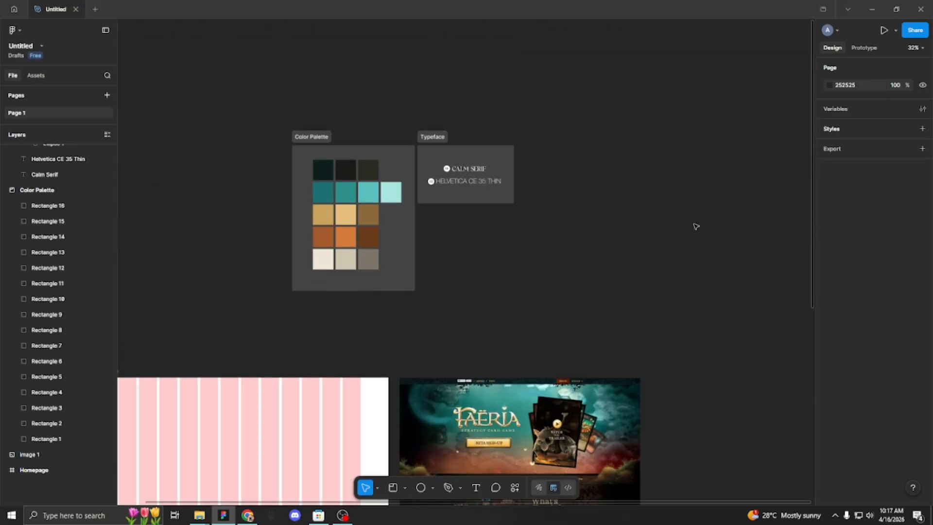
pyautogui.scroll(-3, 692, 222)
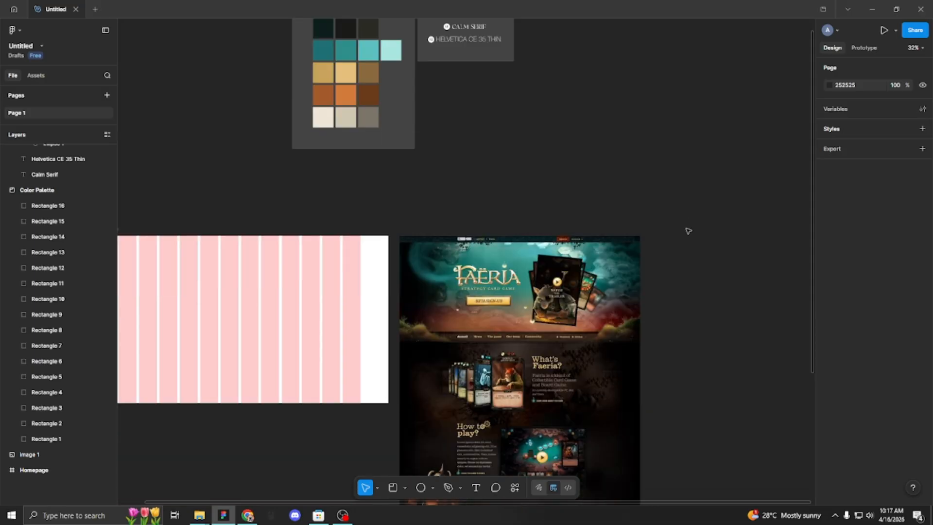
pyautogui.scroll(-6, 688, 231)
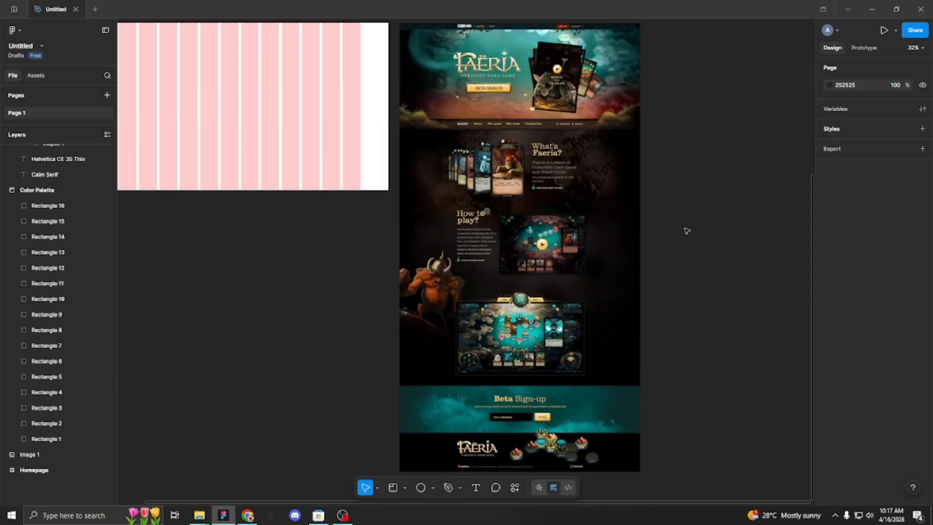
pyautogui.scroll(6, 687, 231)
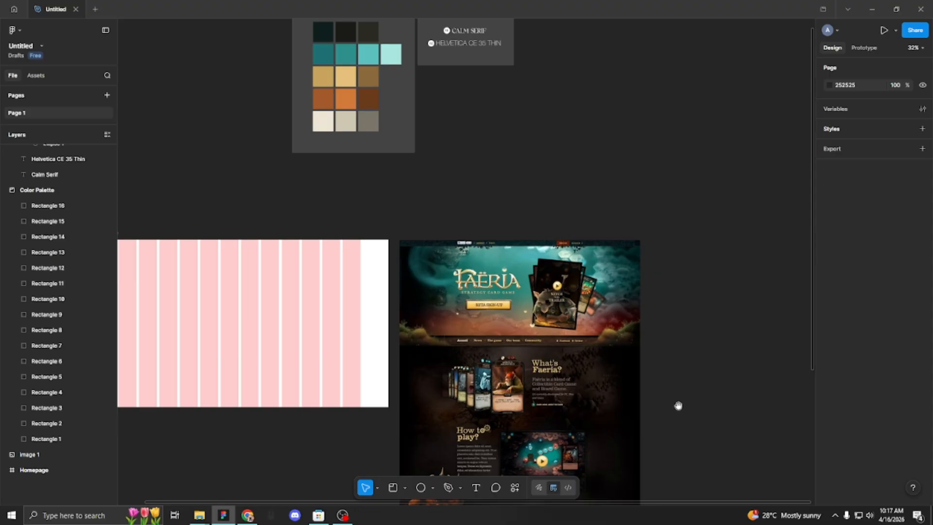
# Examine the Faeria reference's full page structure, from hero banner to Beta Sign-up and footer, beside the Homepage frame.
pyautogui.moveTo(677, 406); pyautogui.dragTo(704, 325)
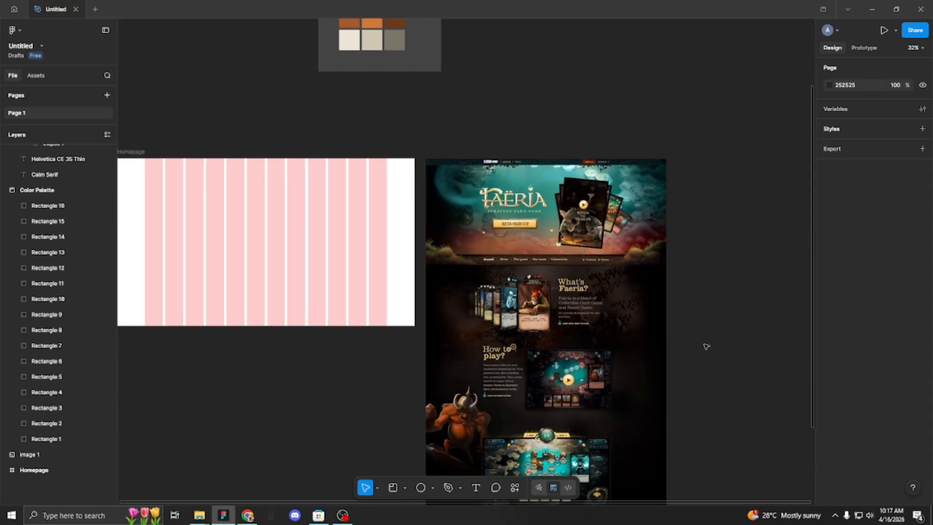
pyautogui.moveTo(679, 425); pyautogui.dragTo(733, 380)
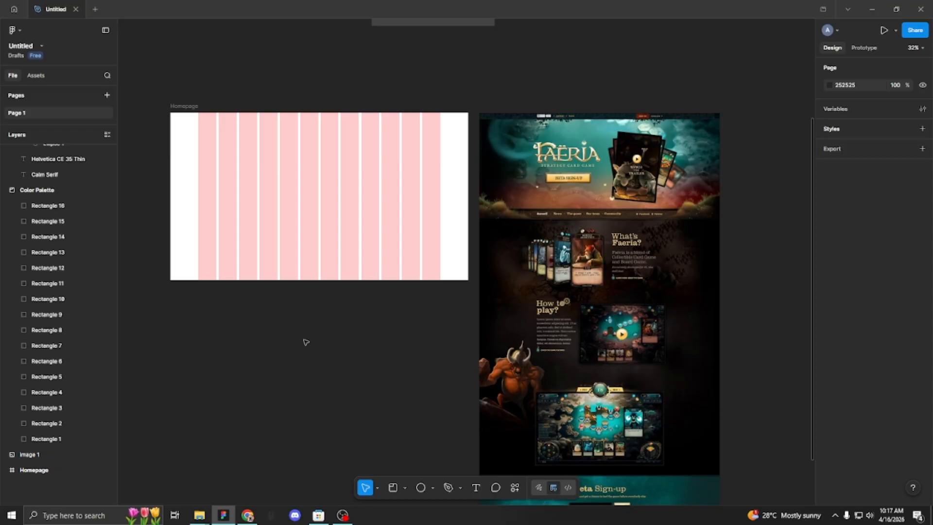
pyautogui.click(528, 290)
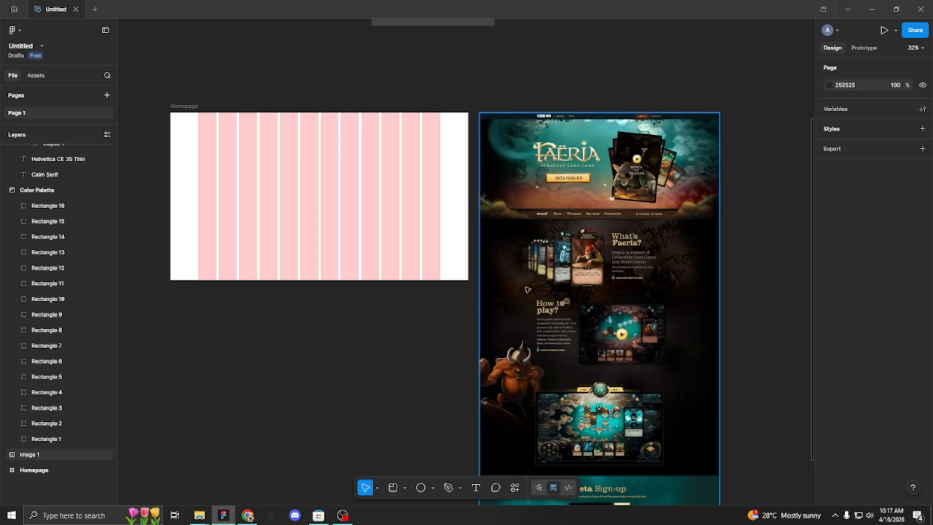
pyautogui.scroll(-3, 525, 309)
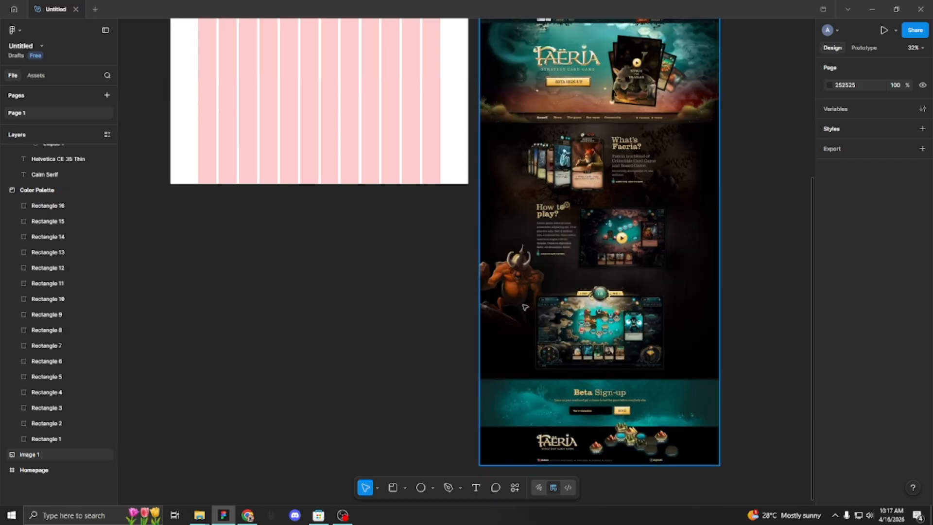
pyautogui.scroll(1, 525, 307)
pyautogui.scroll(-5, 486, 296)
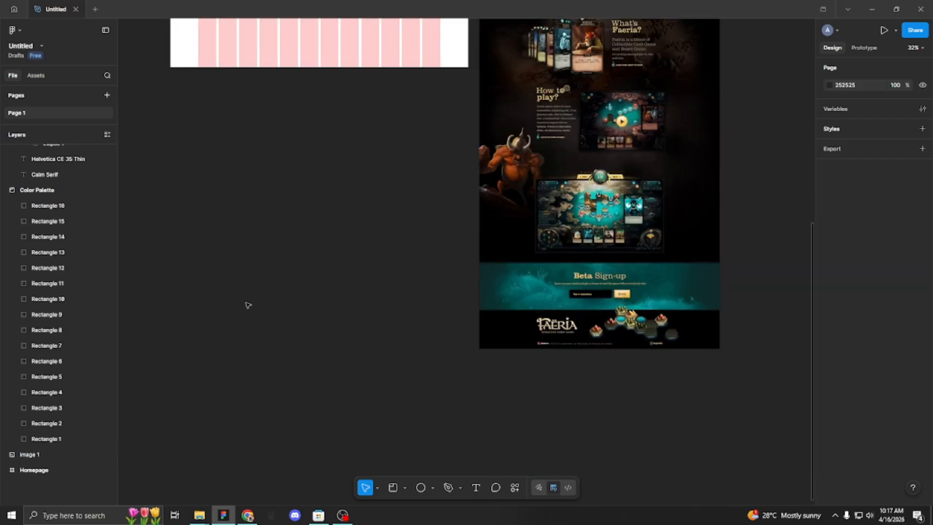
pyautogui.scroll(9, 436, 297)
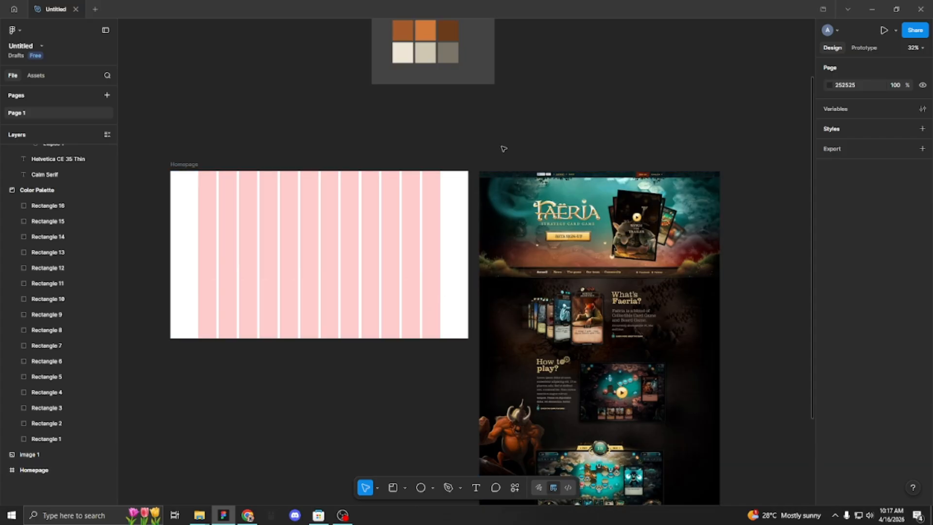
pyautogui.scroll(-2, 738, 262)
pyautogui.hscroll(1, 739, 262)
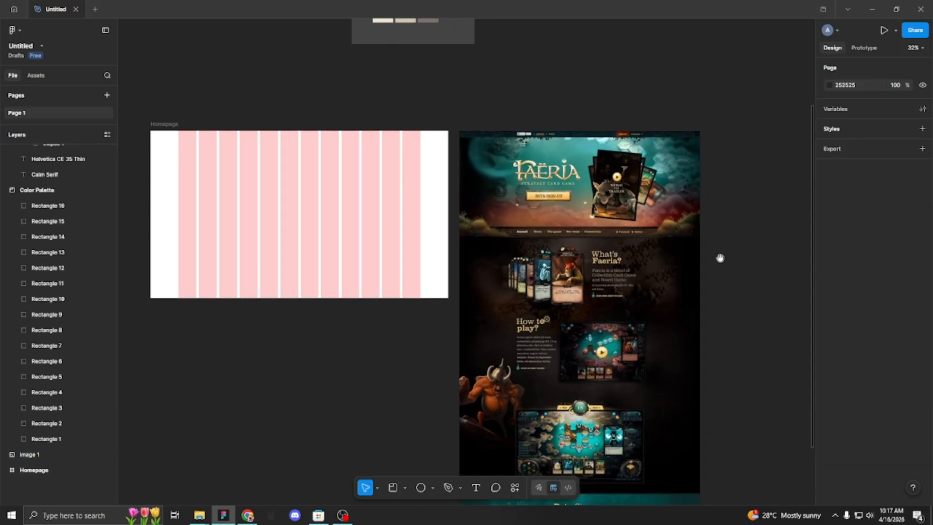
pyautogui.scroll(-5, 721, 272)
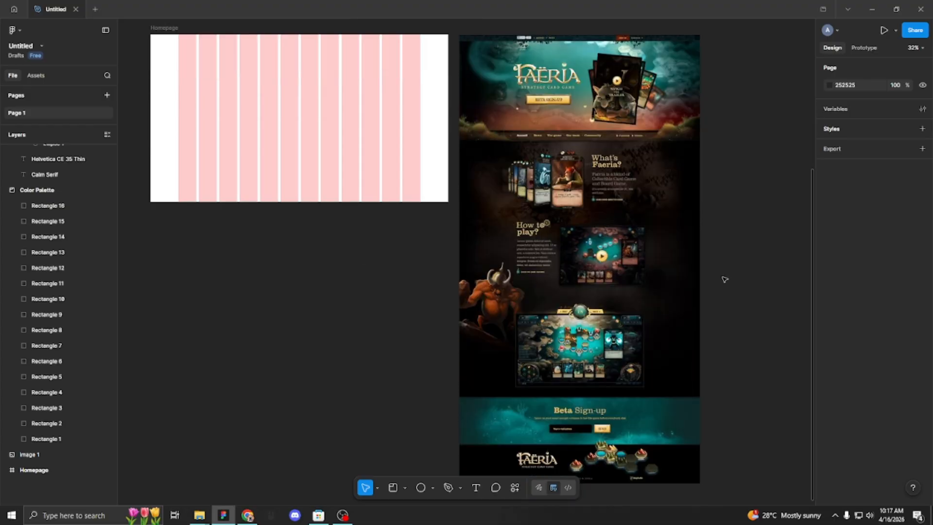
pyautogui.scroll(4, 726, 280)
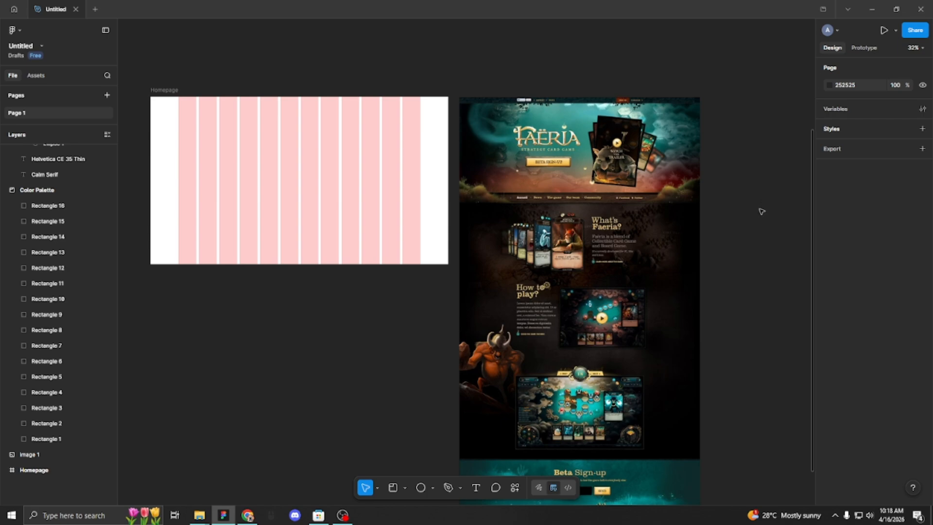
pyautogui.scroll(-1, 766, 207)
pyautogui.scroll(-5, 765, 210)
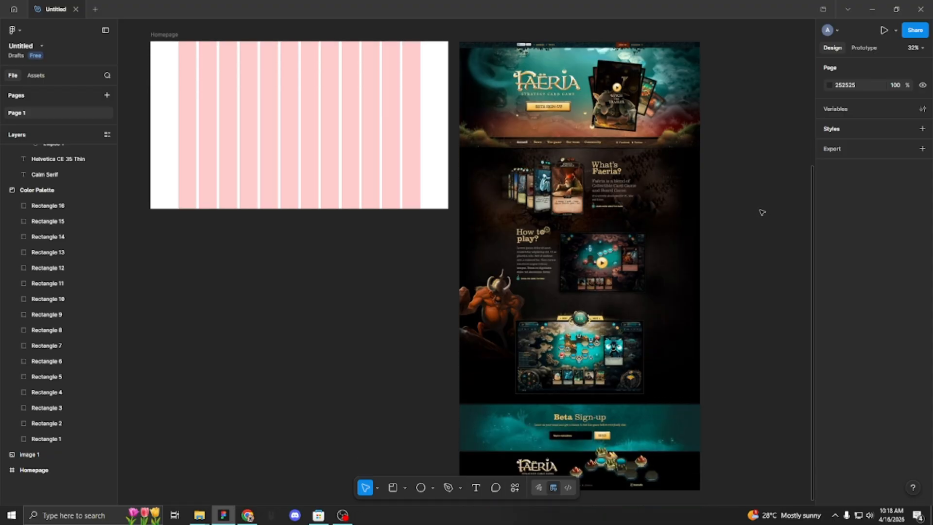
pyautogui.scroll(2, 747, 231)
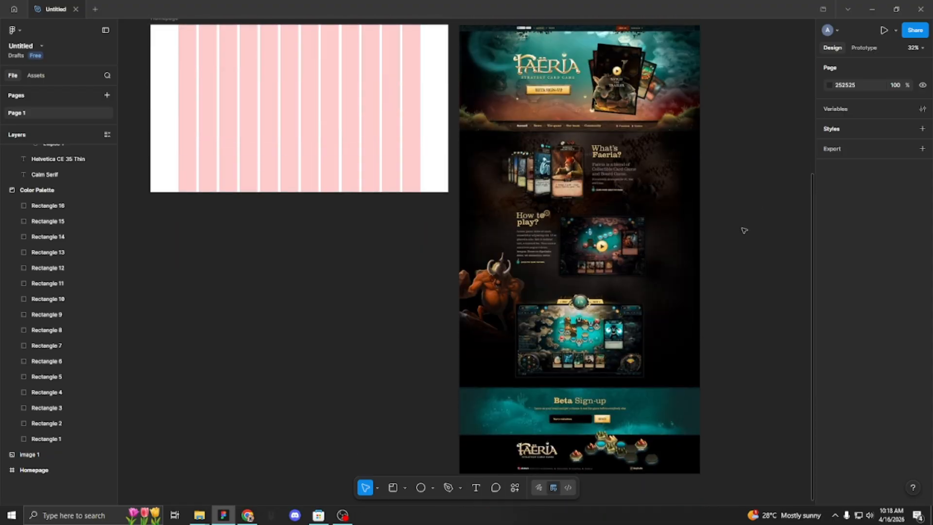
pyautogui.scroll(2, 752, 230)
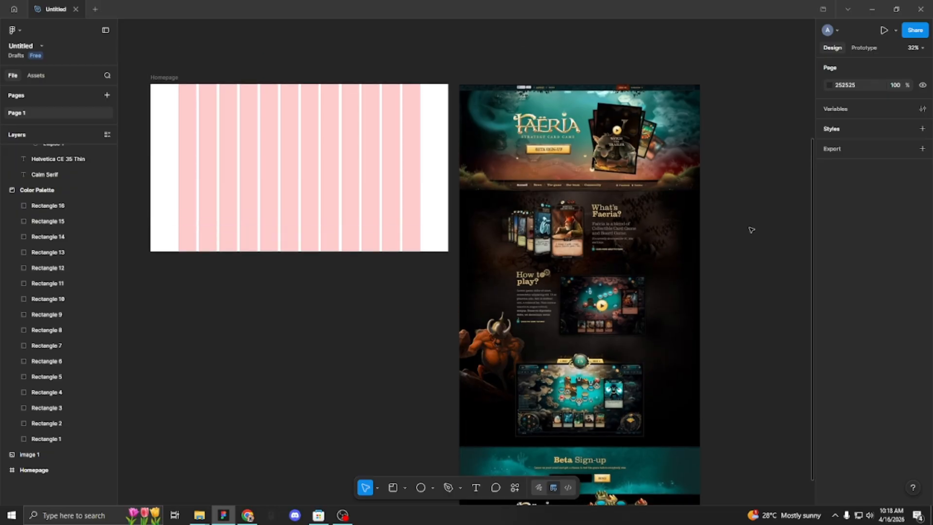
# Inspect the top edges of the Homepage frame and the Faeria reference up close.
pyautogui.click(615, 203)
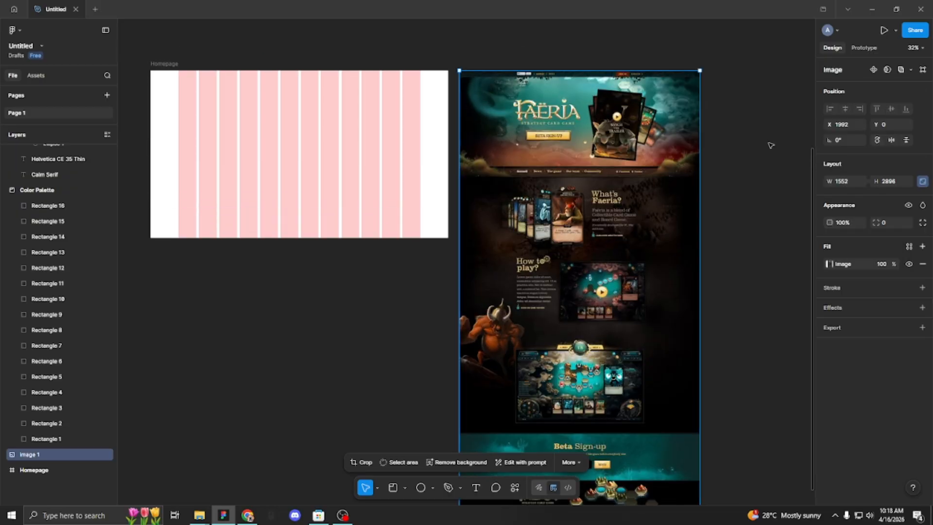
pyautogui.click(724, 92)
pyautogui.scroll(5, 727, 97)
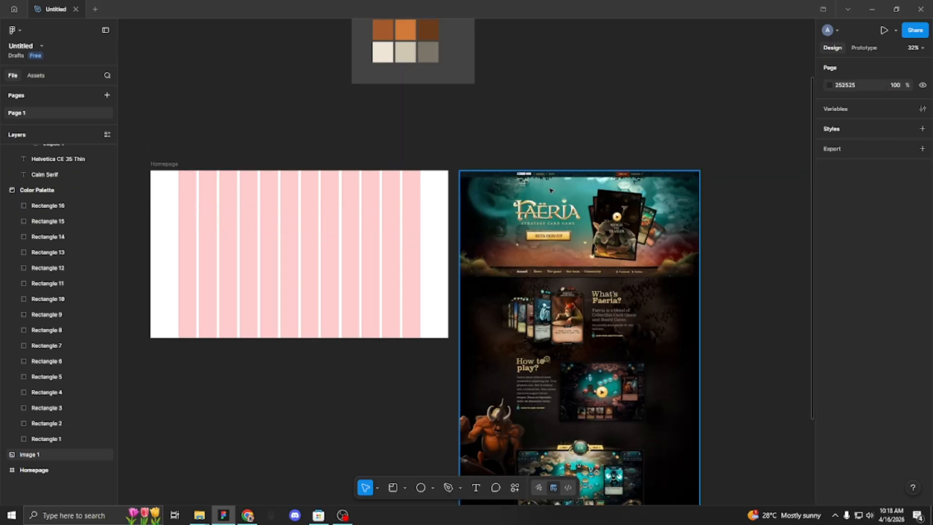
pyautogui.scroll(2, 552, 191)
pyautogui.scroll(3, 490, 199)
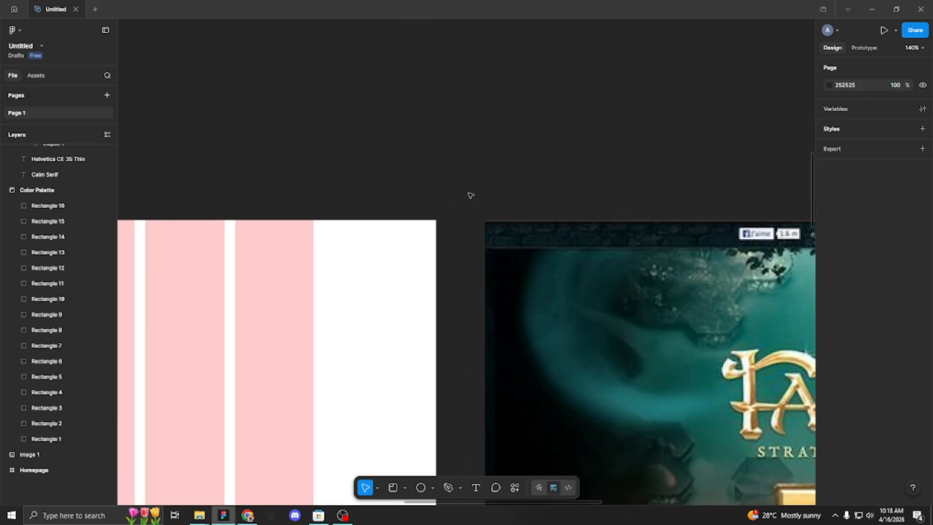
# Compare the Homepage frame with the Faeria reference's header, hero banner, content sections and footer on the canvas.
pyautogui.scroll(-5, 475, 198)
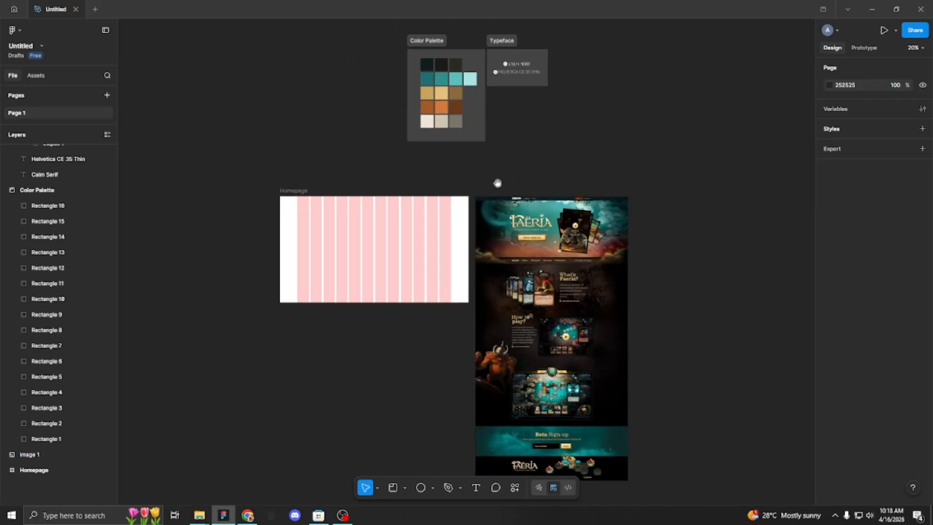
pyautogui.moveTo(498, 181); pyautogui.dragTo(564, 160)
pyautogui.scroll(5, 573, 168)
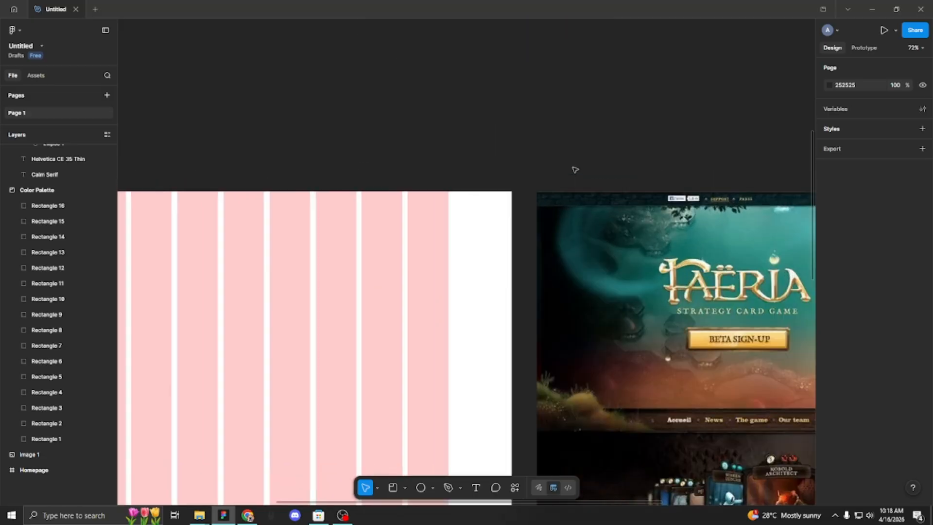
pyautogui.scroll(-5, 560, 178)
pyautogui.scroll(4, 563, 185)
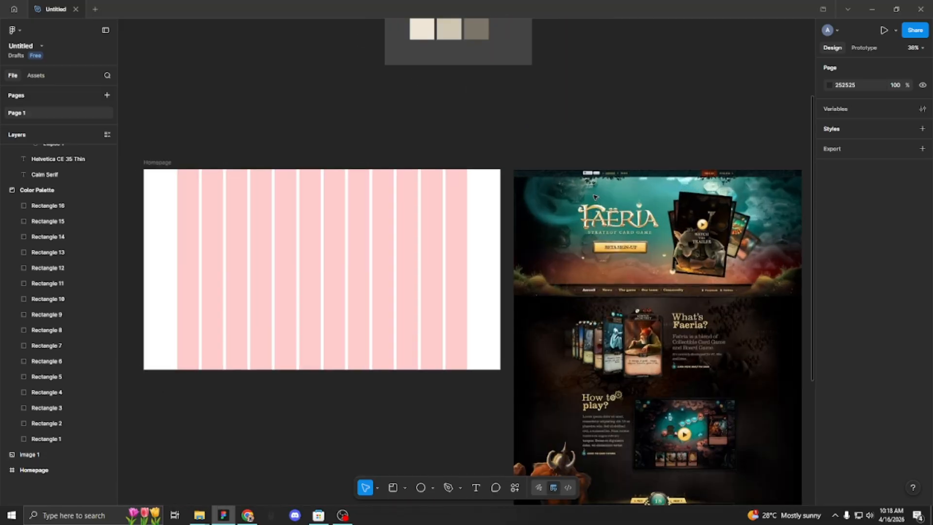
pyautogui.click(567, 189)
pyautogui.scroll(-3, 516, 145)
pyautogui.scroll(-1, 516, 145)
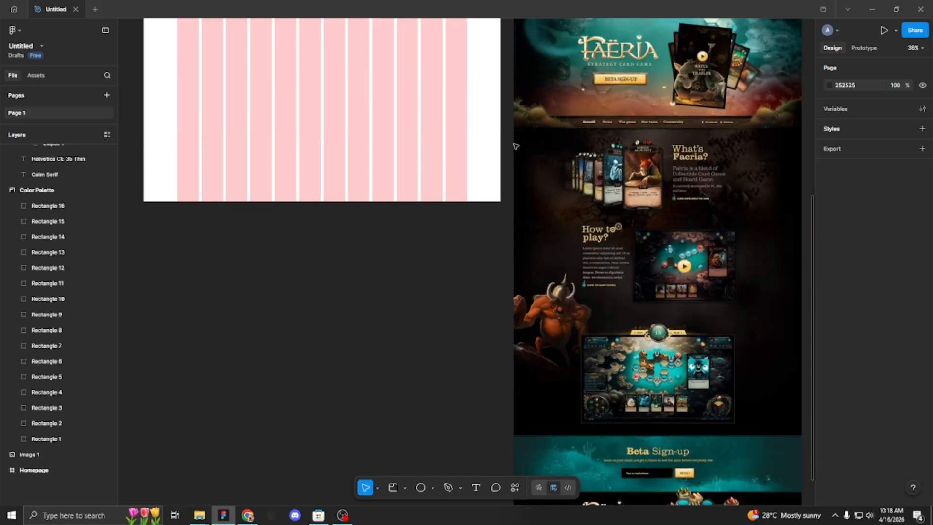
pyautogui.scroll(-3, 394, 306)
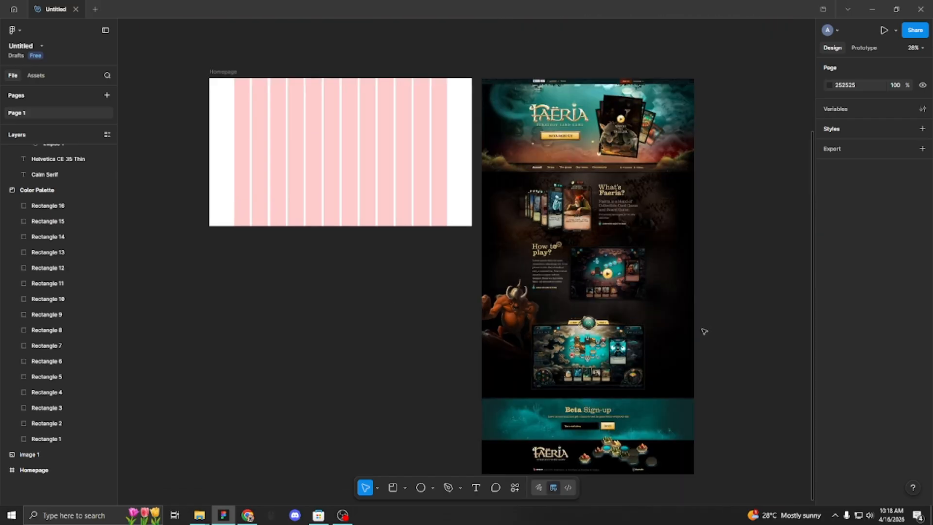
# Switch to Chrome and view the original Faeria reference image down to its Beta Sign-up section and footer.
pyautogui.click(248, 515)
pyautogui.click(419, 10)
pyautogui.scroll(-5, 422, 212)
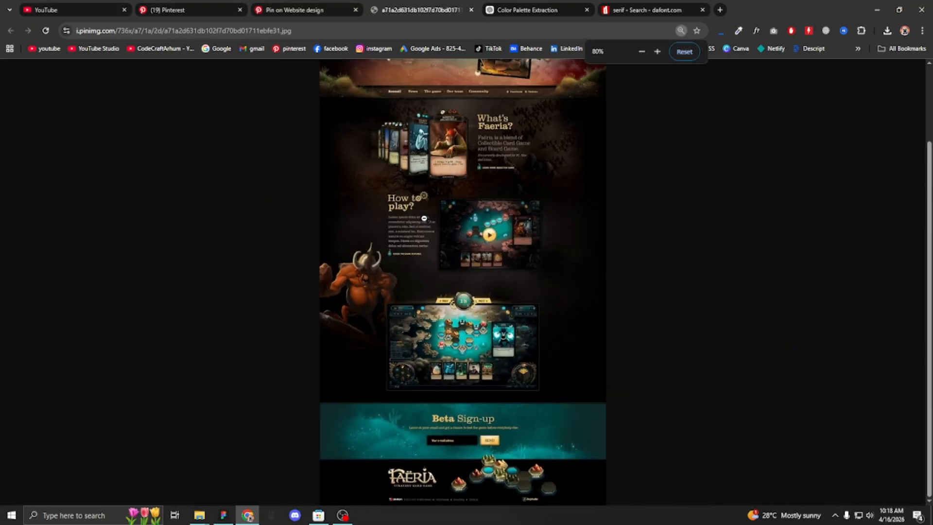